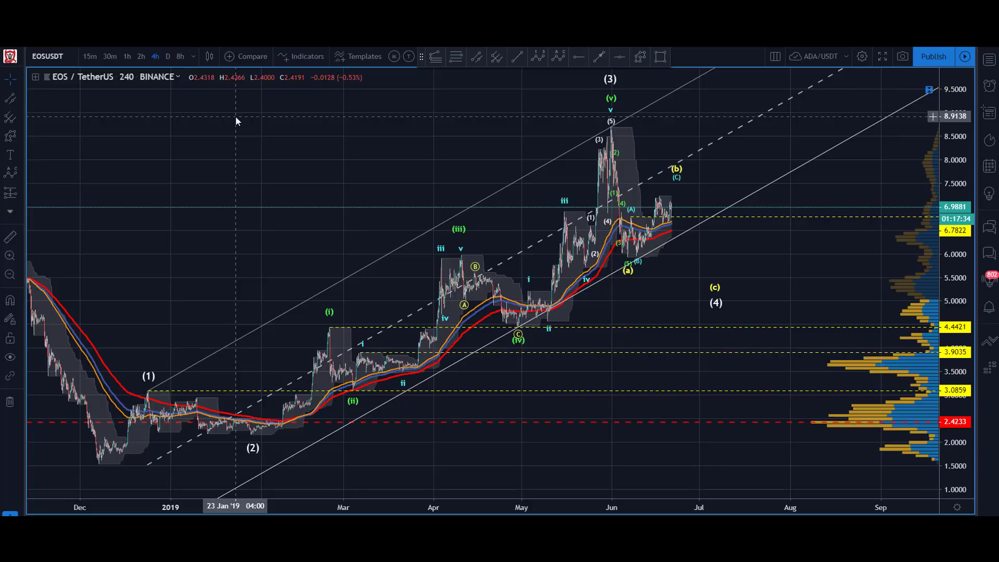
Trace a path from the December 2018 low through waves (1), (2), (iii) and (iv) to the June 2019 peak
drag(240, 156, 271, 151)
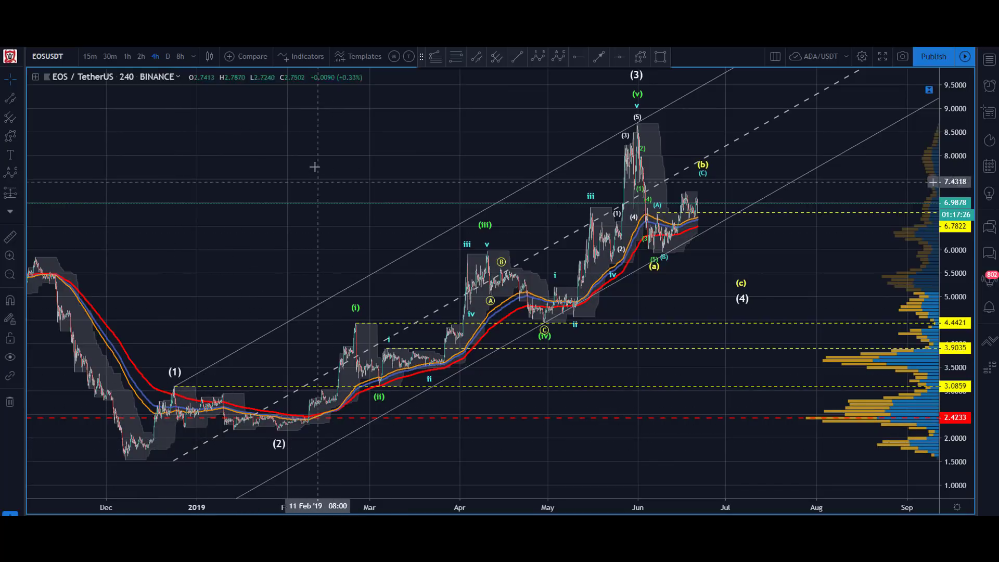
drag(289, 129, 267, 133)
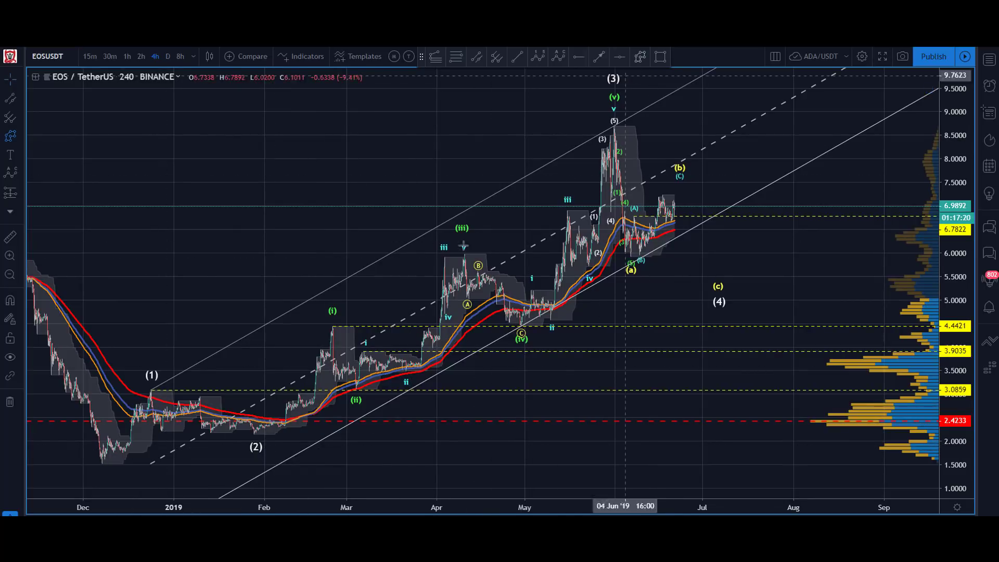
click(151, 376)
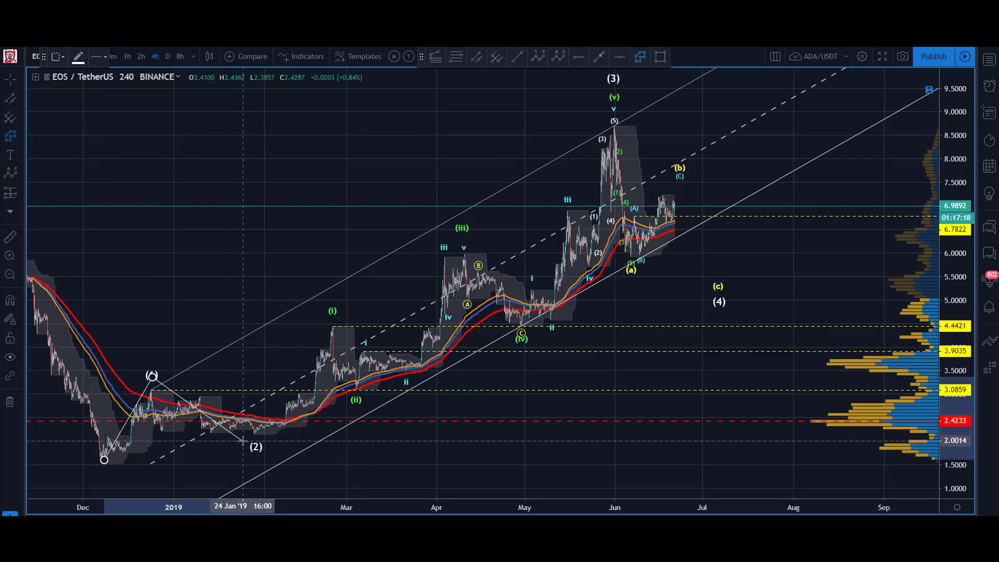
click(242, 441)
click(458, 248)
click(519, 331)
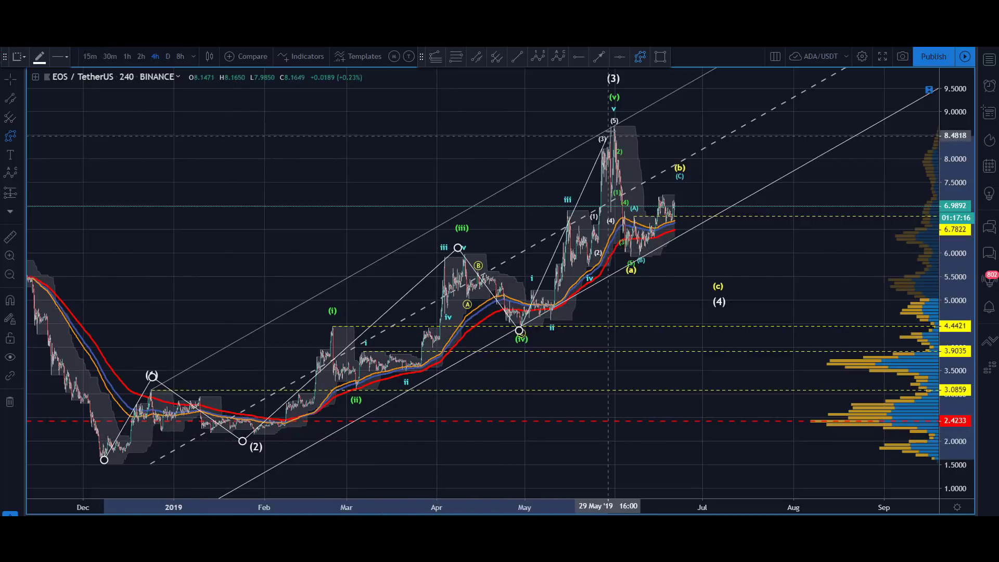
click(617, 122)
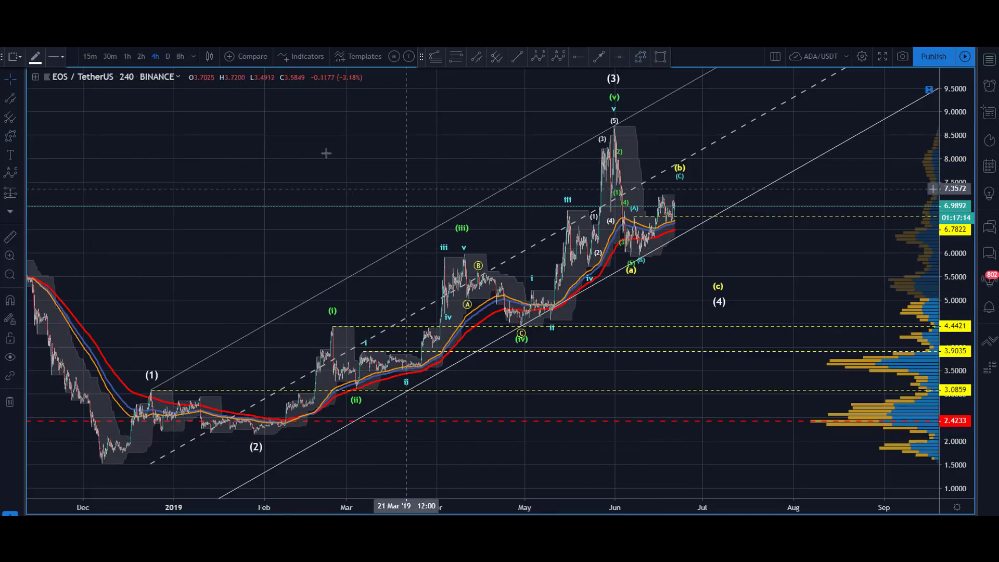
Draw horizontal rays from the April wave (iii) high at 5.9721 and from the November 2018 high at 5.8374
drag(328, 151, 362, 135)
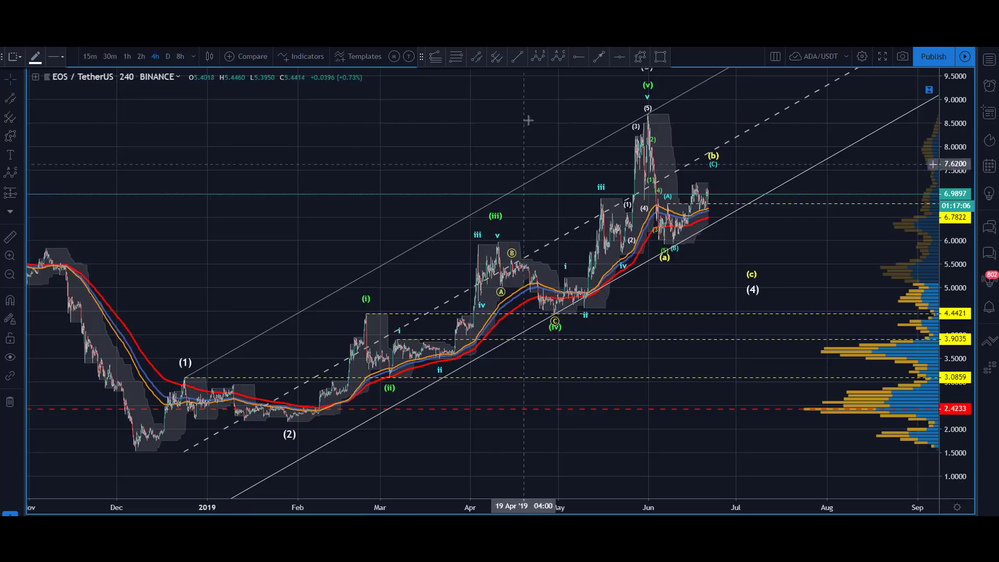
click(496, 241)
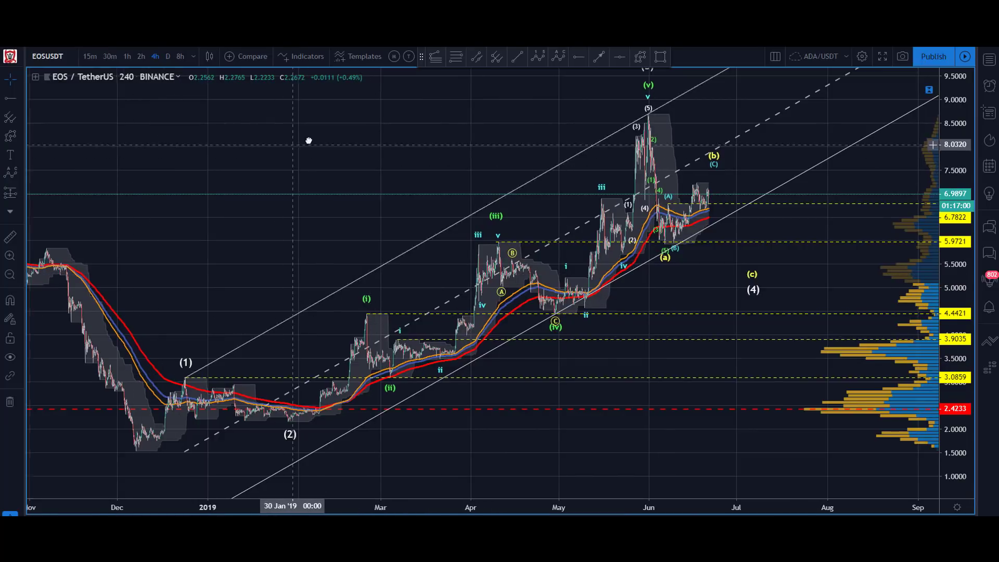
drag(308, 140, 332, 132)
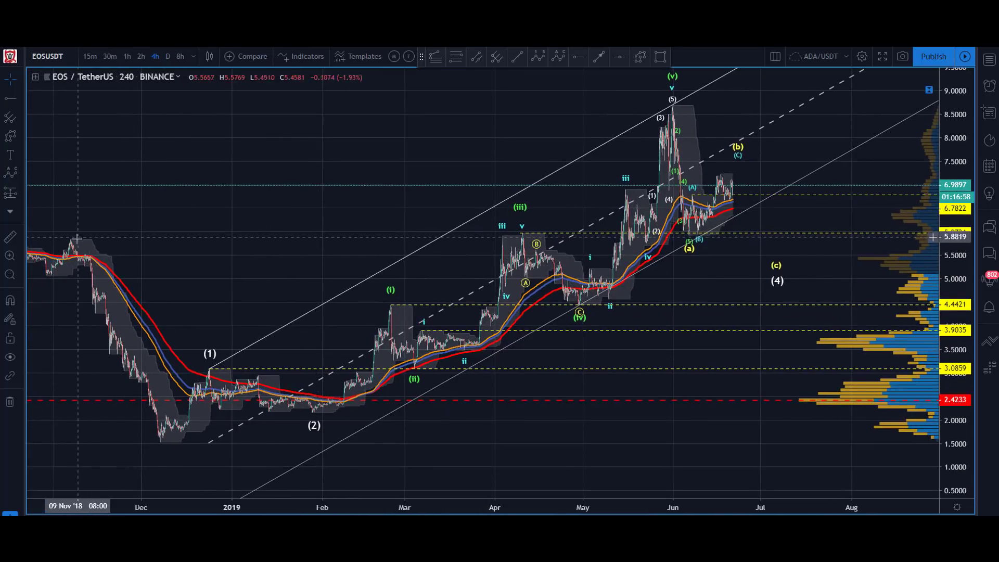
click(578, 56)
click(71, 240)
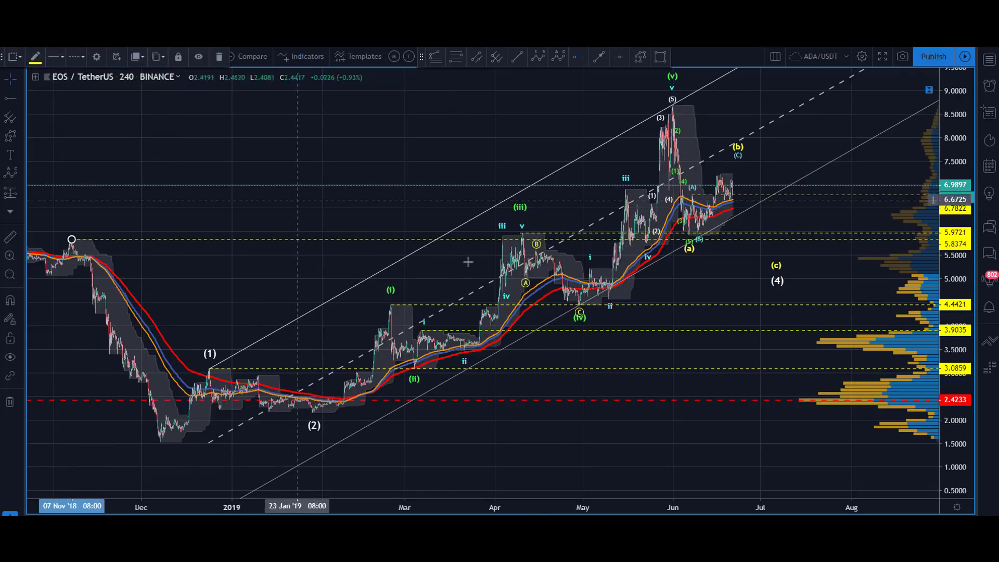
click(262, 153)
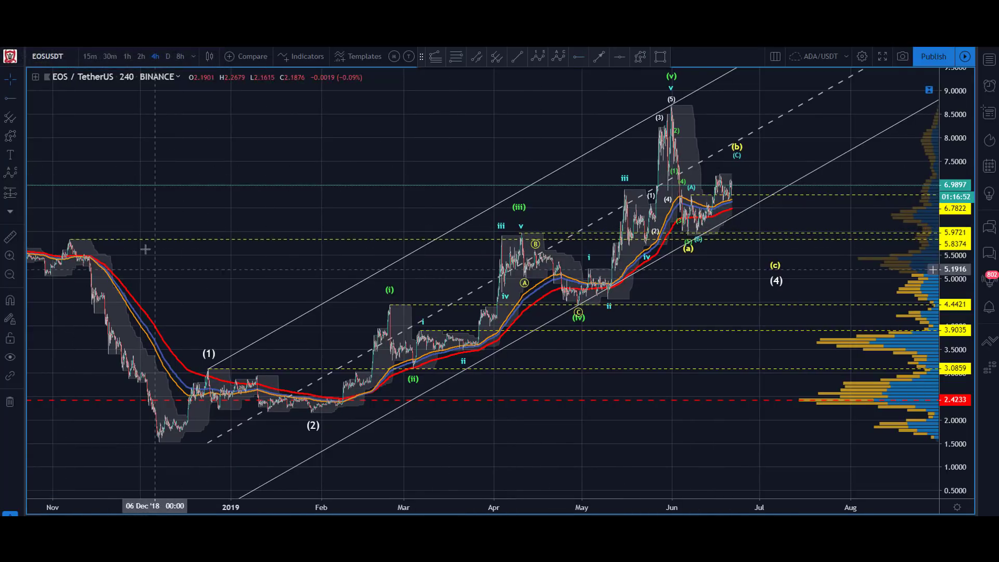
Examine the wave structure within the rising channel, from the November 2018 high to the projected wave (4)
mouse_move(235, 149)
mouse_down()
mouse_move(185, 143)
mouse_move(218, 150)
mouse_up()
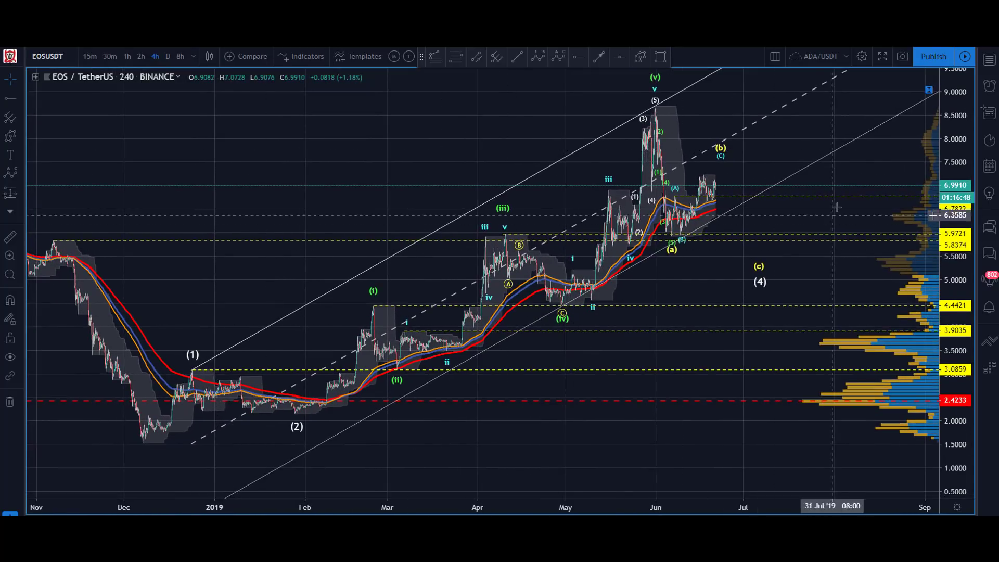
drag(357, 131, 368, 122)
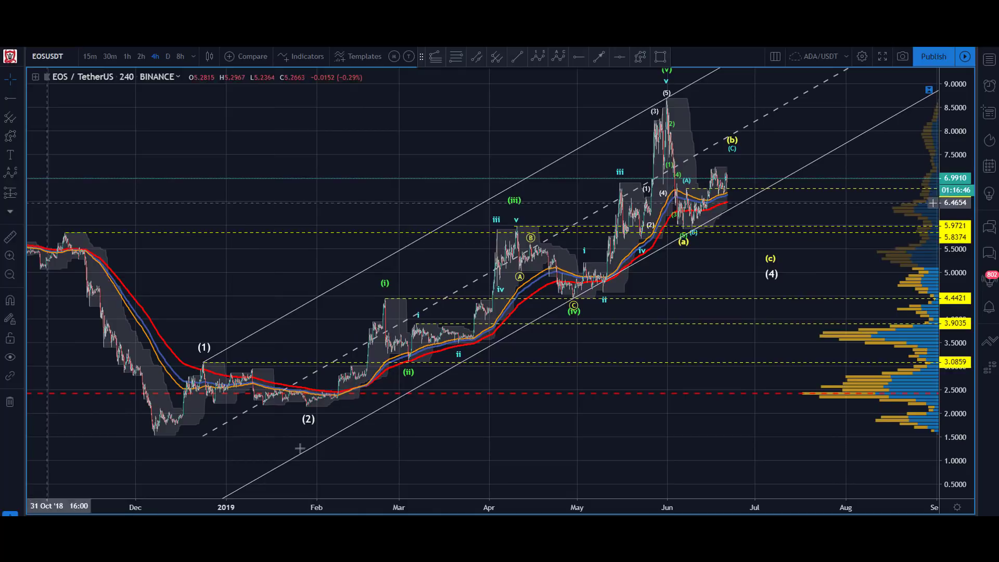
drag(576, 420, 429, 429)
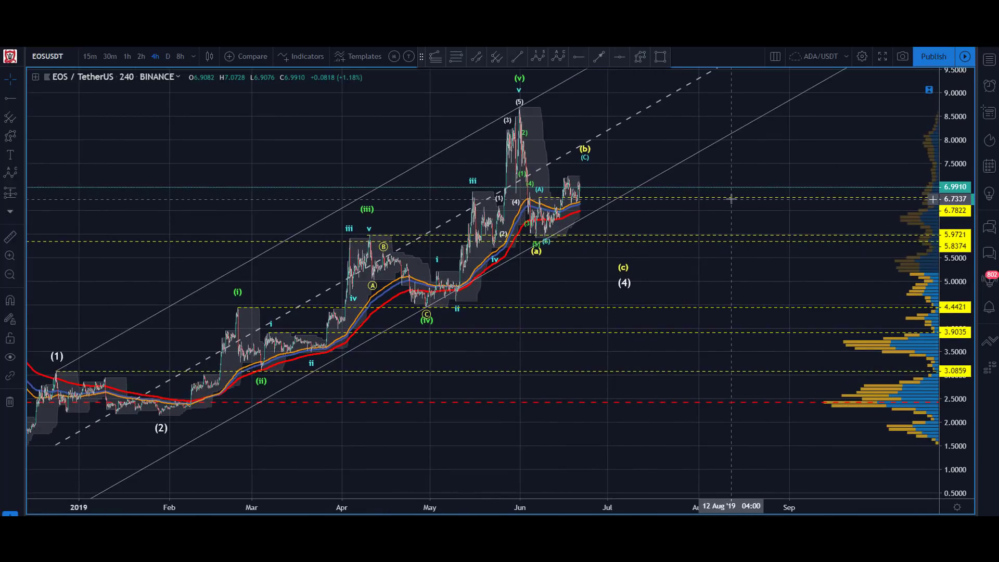
drag(789, 285, 685, 279)
drag(854, 271, 736, 289)
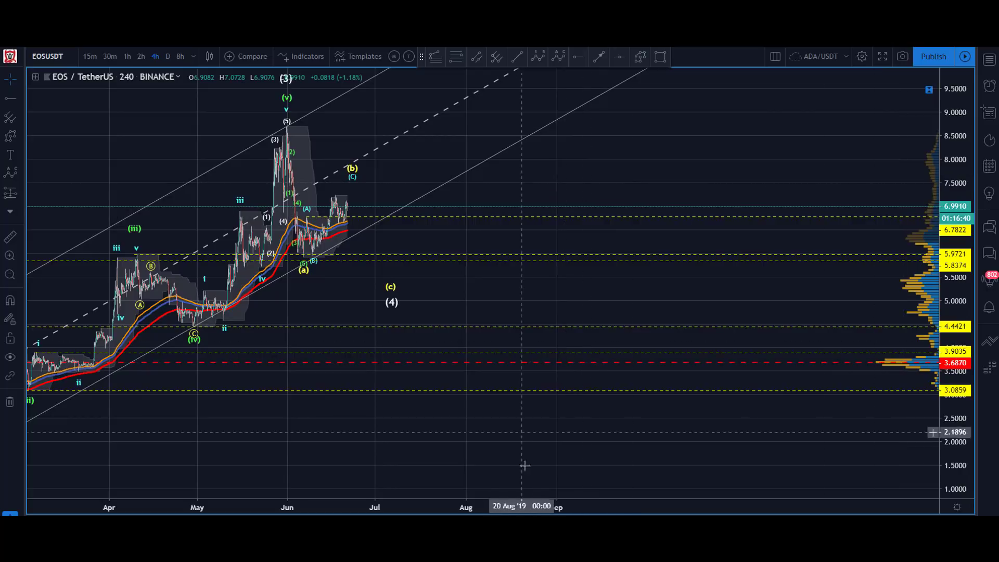
drag(516, 441, 798, 416)
drag(183, 133, 439, 187)
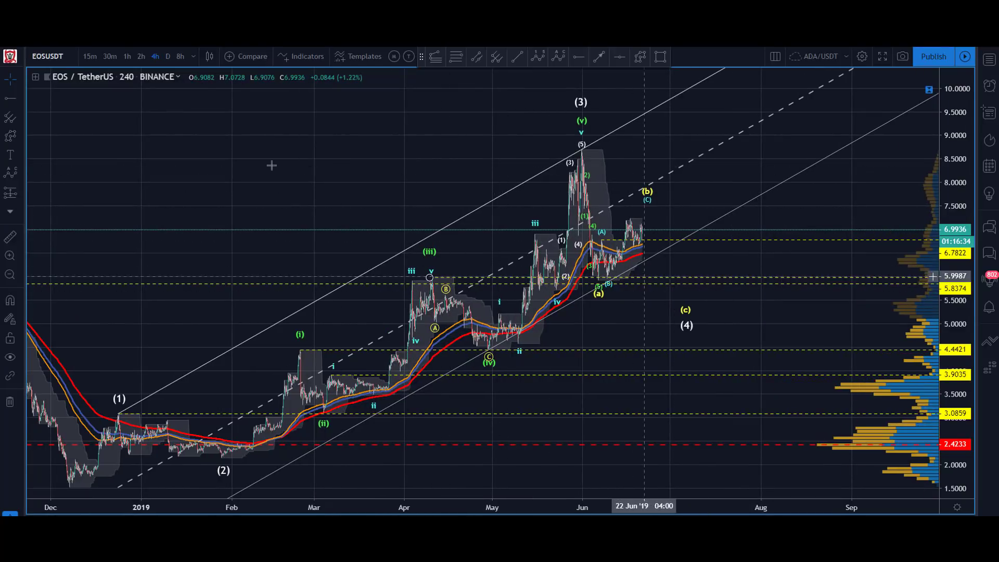
drag(270, 163, 413, 116)
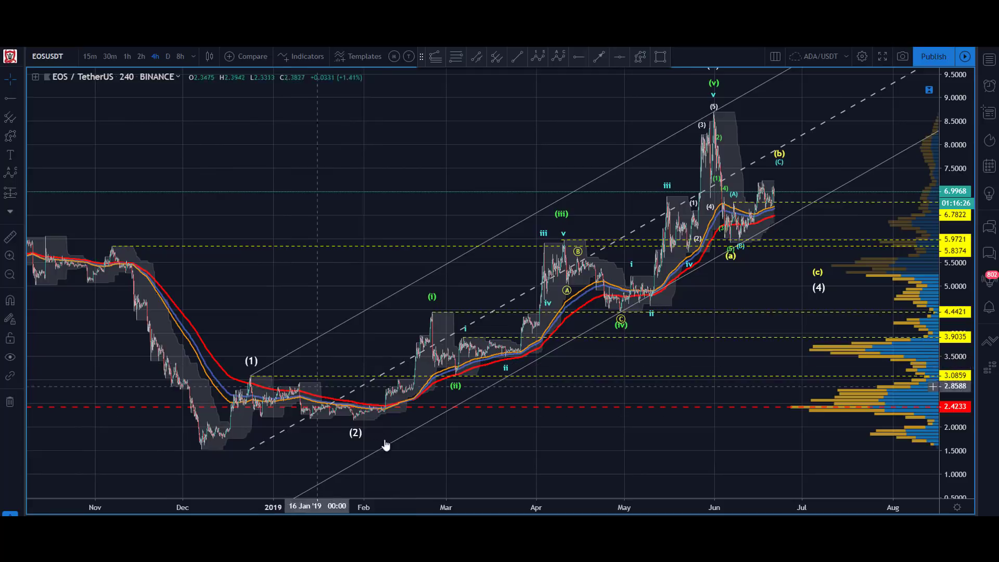
mouse_move(353, 441)
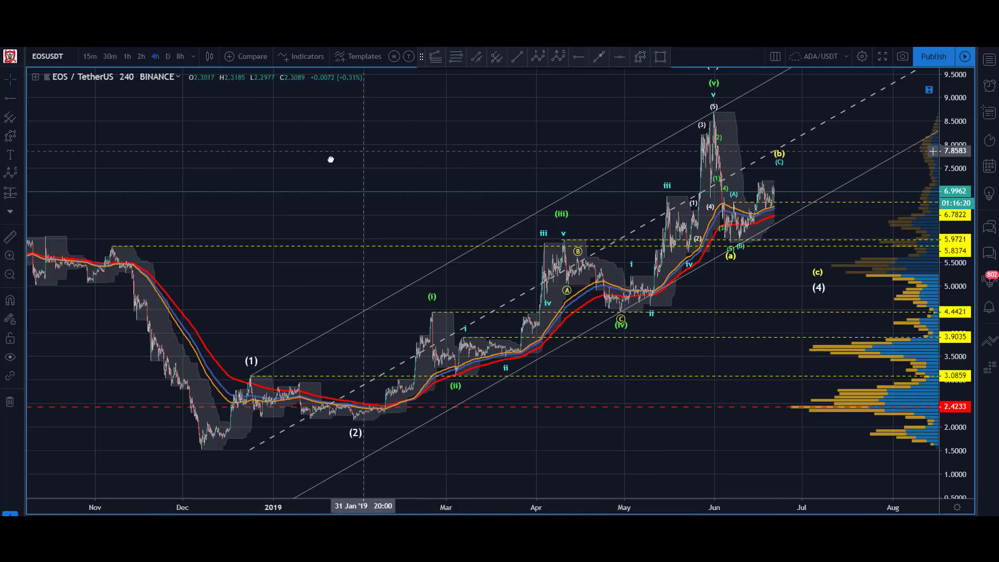
drag(214, 196, 180, 201)
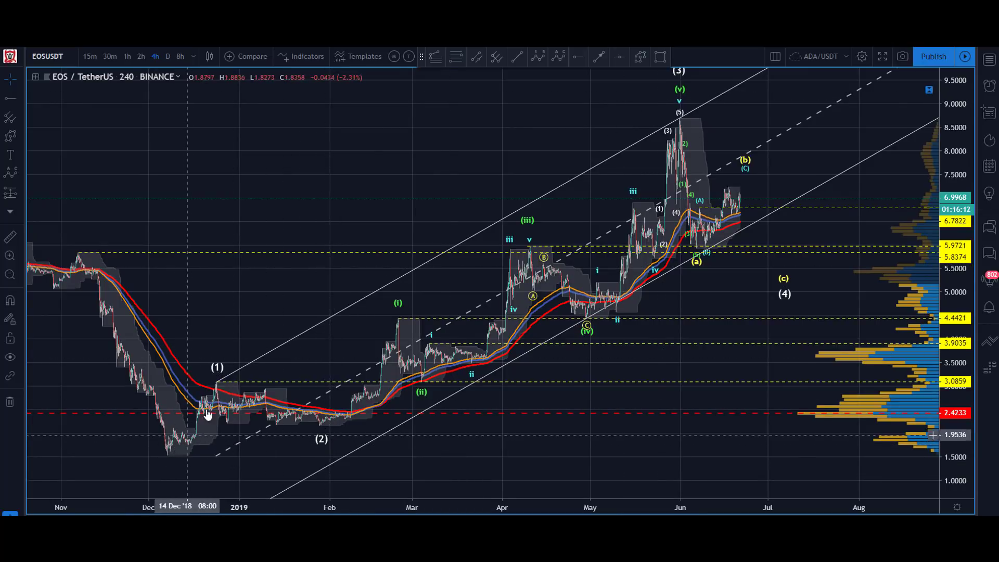
Move the white wave (3) label from the June peak to just above the green (iii) label in April
click(216, 383)
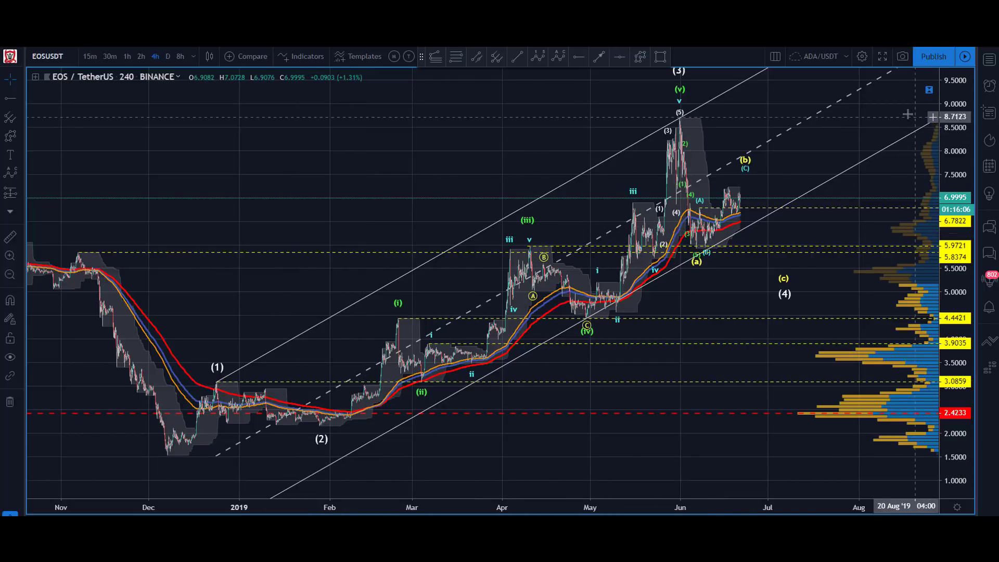
mouse_move(678, 75)
mouse_down()
mouse_move(502, 184)
mouse_move(526, 202)
mouse_up()
click(375, 154)
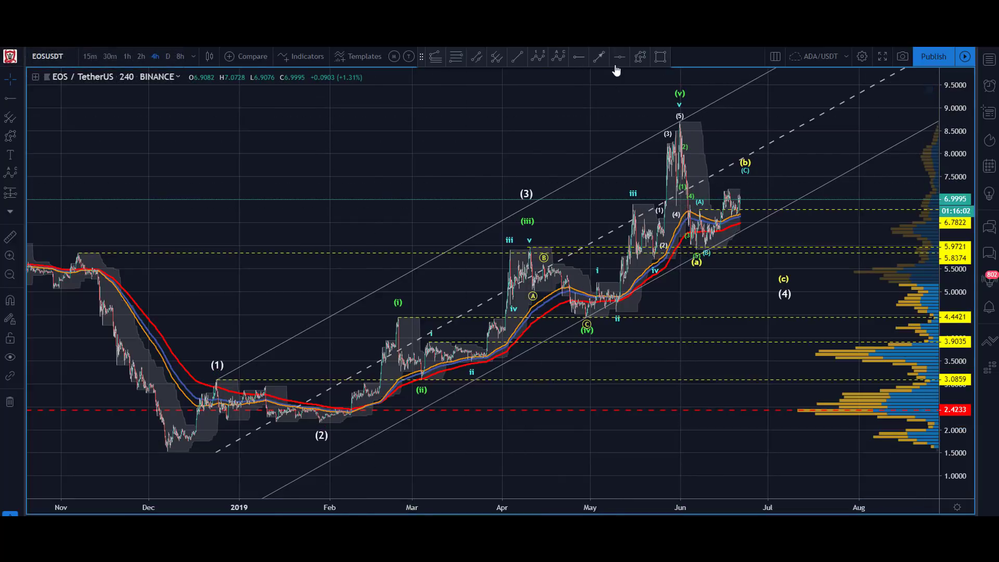
Trace a path from the wave (2) low through (i) and (ii) up to the (iii) high
click(640, 56)
click(314, 417)
click(397, 315)
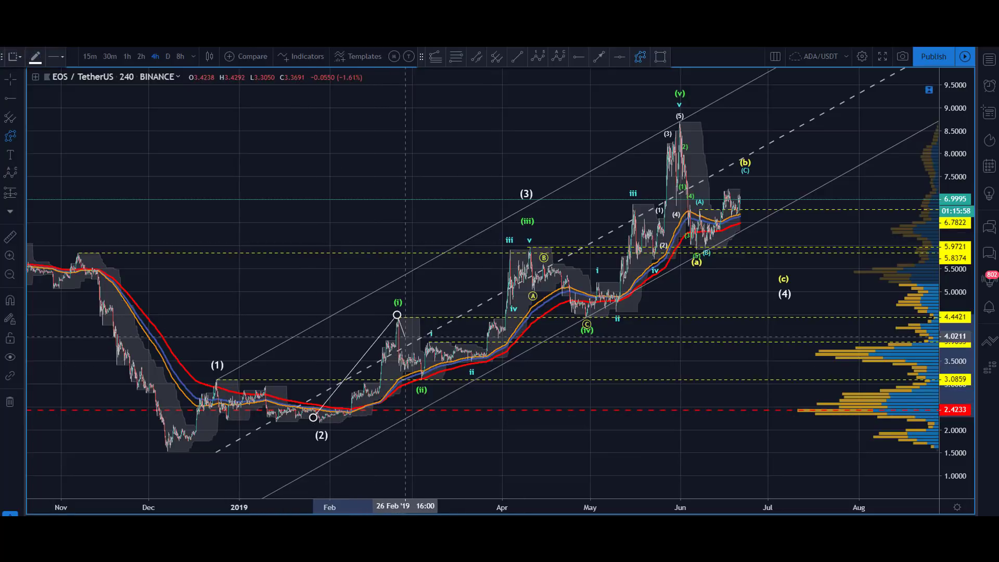
click(418, 384)
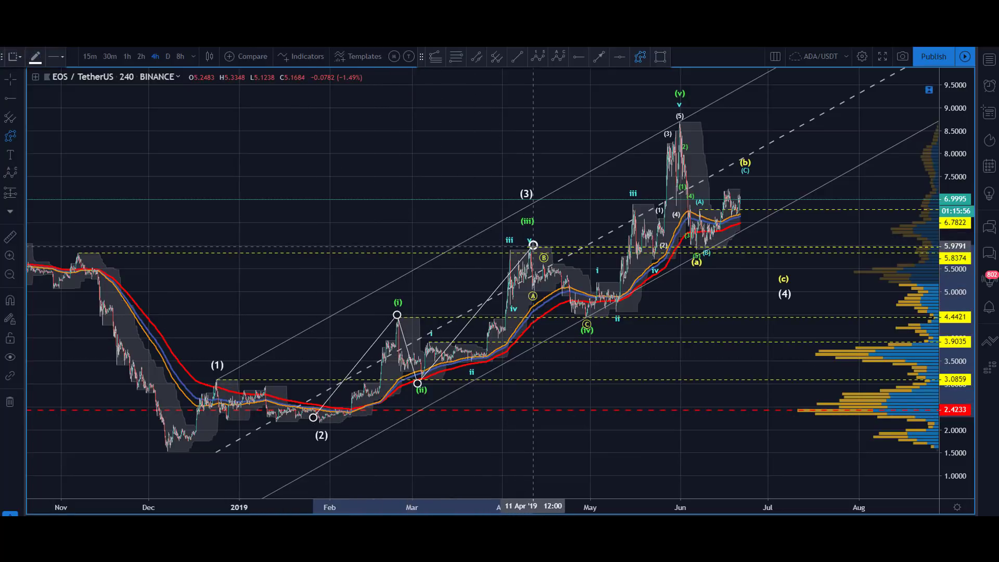
click(533, 245)
key(Escape)
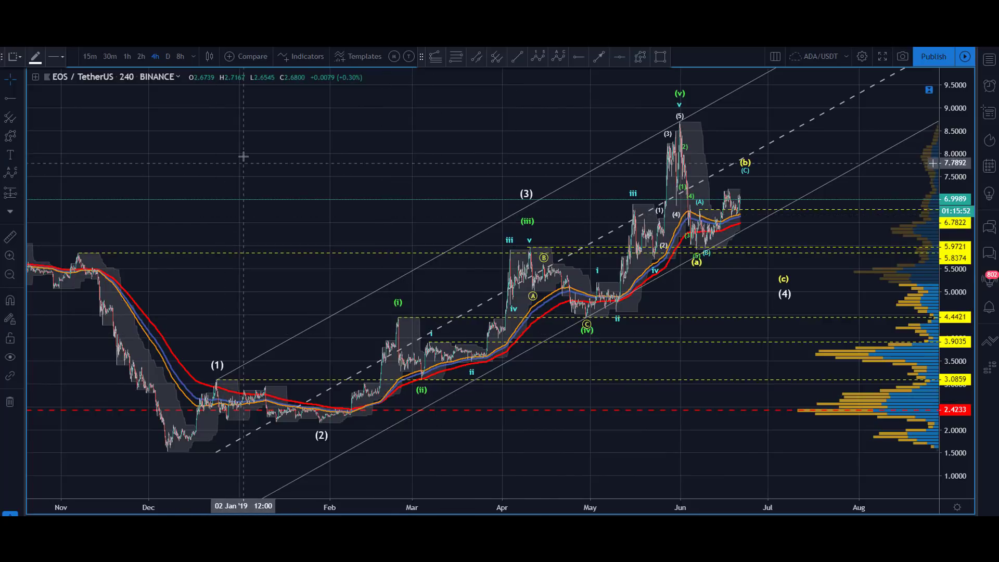
Draw a dashed arrow from about 3.9471 up to the wave (iv) low at about 4.4025
drag(243, 158, 228, 151)
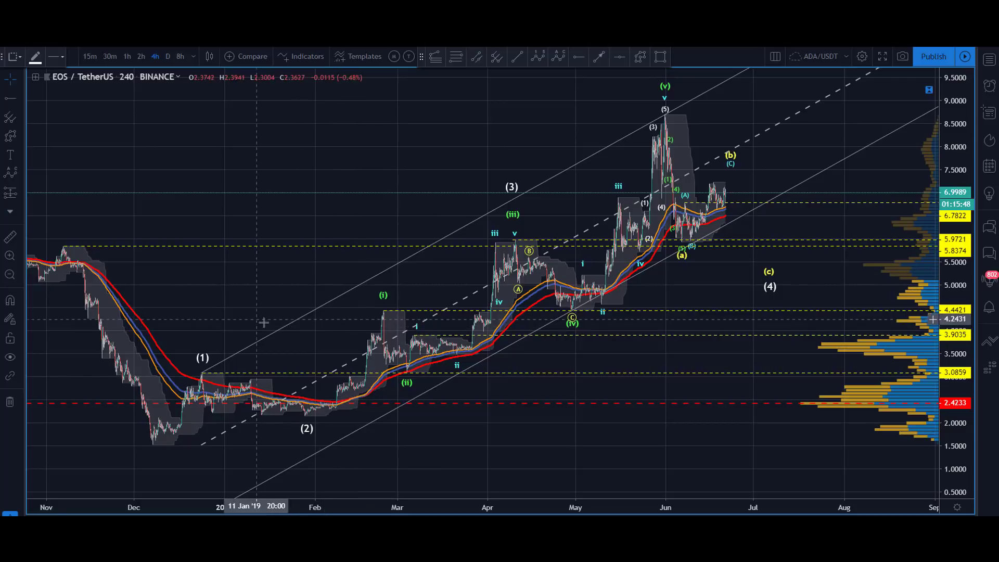
click(403, 382)
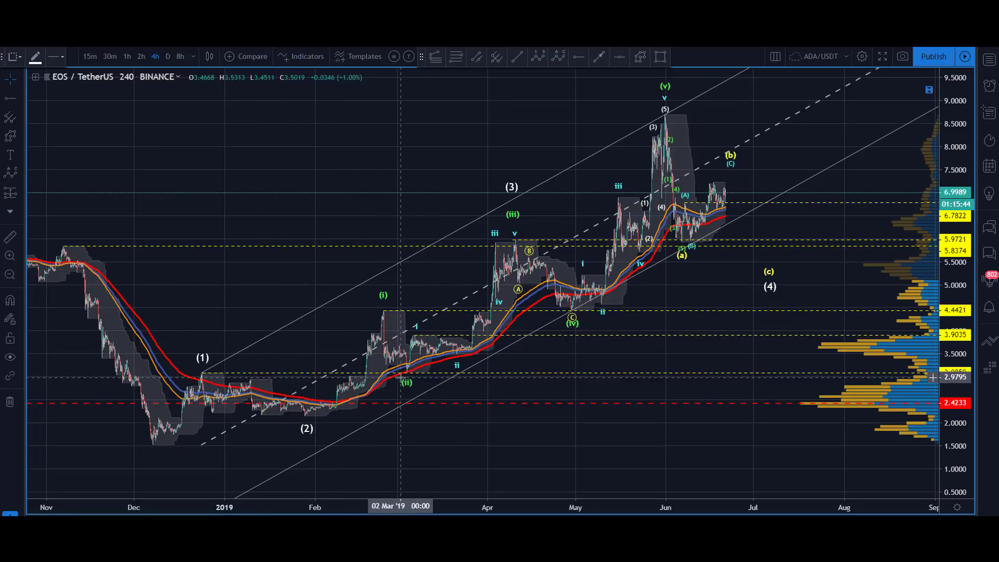
click(600, 57)
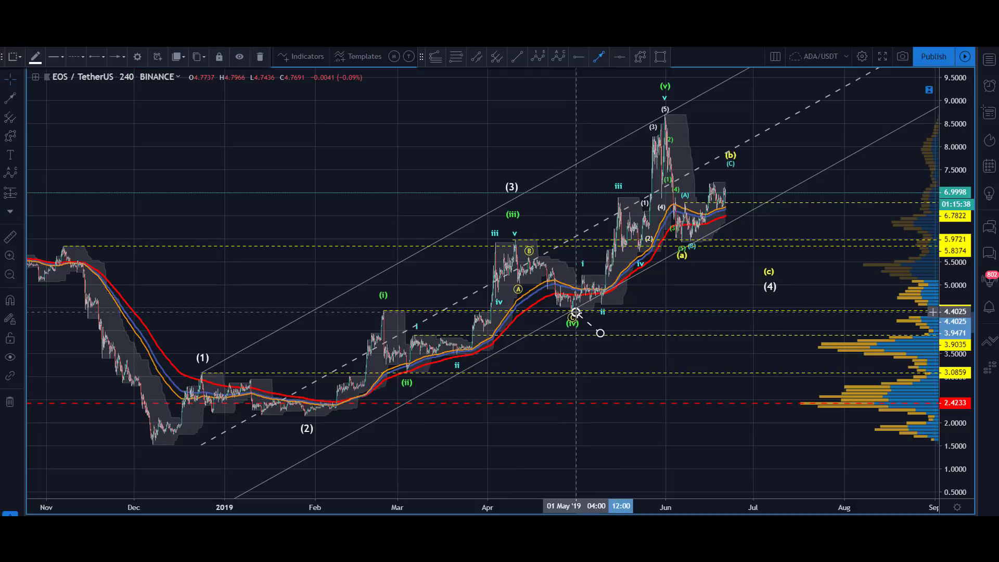
key(Escape)
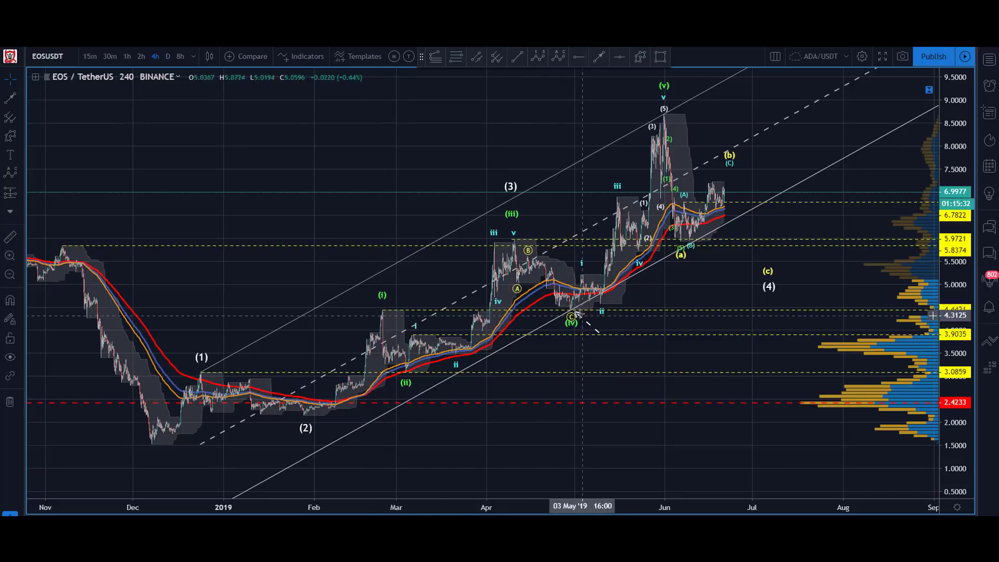
Reposition the green (iv) wave point just below the circled C low, at about 4.2329 on 30 April 2019
mouse_move(569, 323)
mouse_down()
mouse_move(583, 336)
mouse_move(572, 321)
mouse_up()
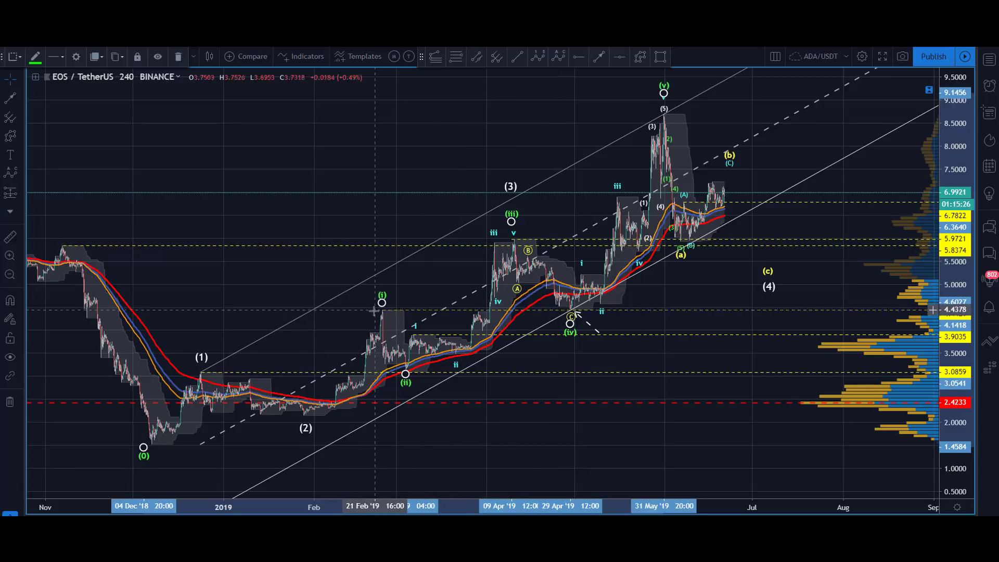
click(266, 147)
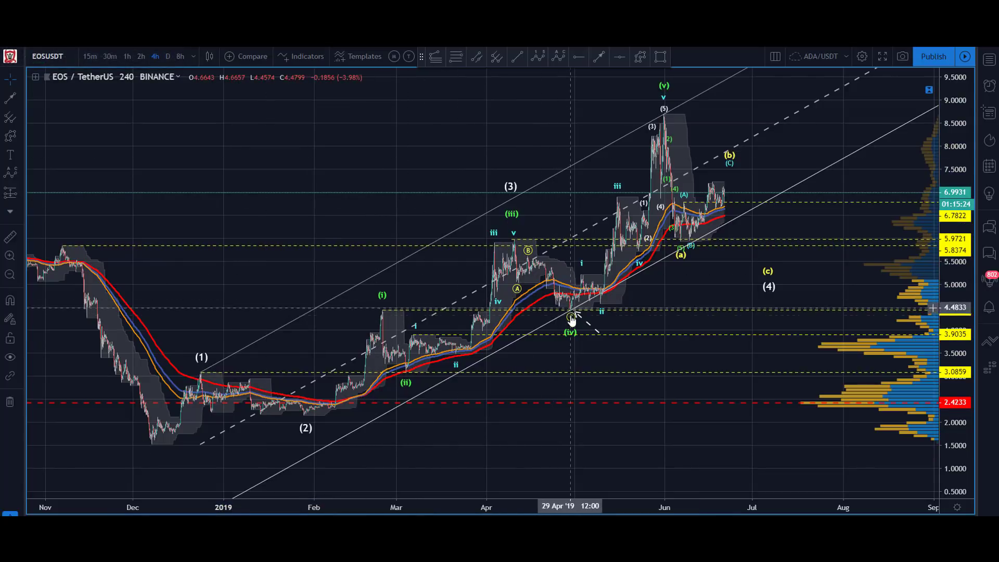
drag(568, 329, 573, 317)
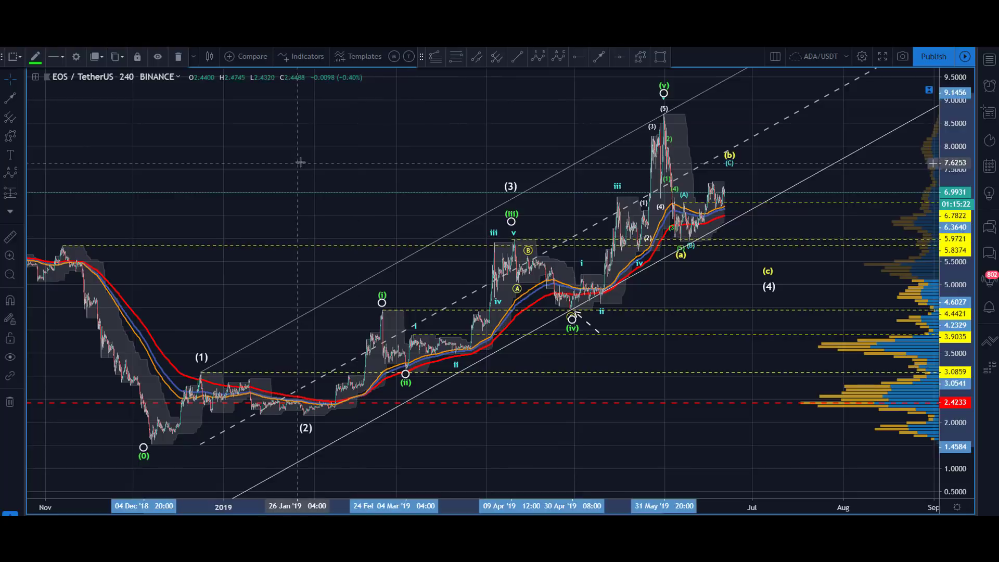
click(575, 314)
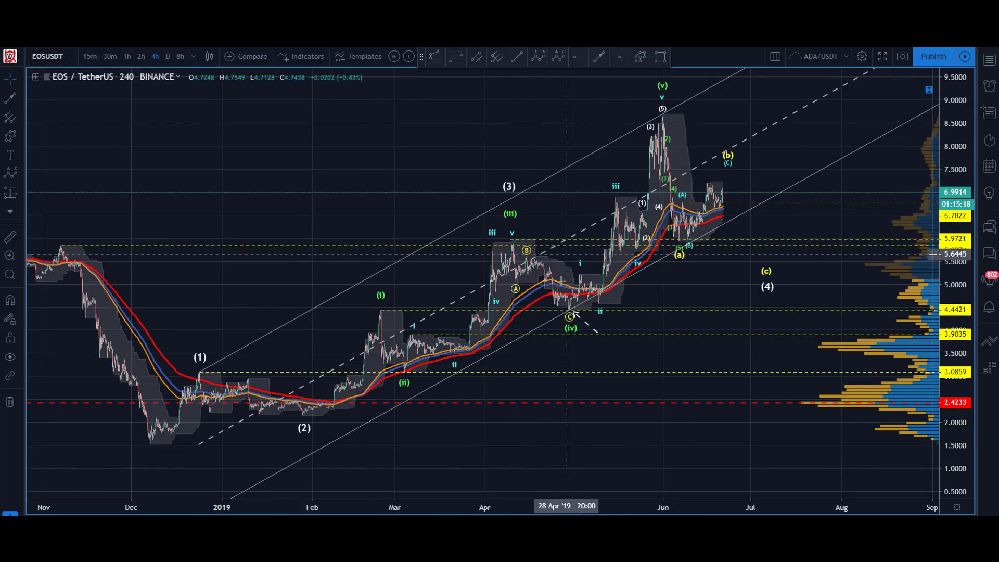
Draw Fibonacci levels from the wave (ii) low at 3.0945 up to the wave (iii) high level at 5.9746
click(458, 59)
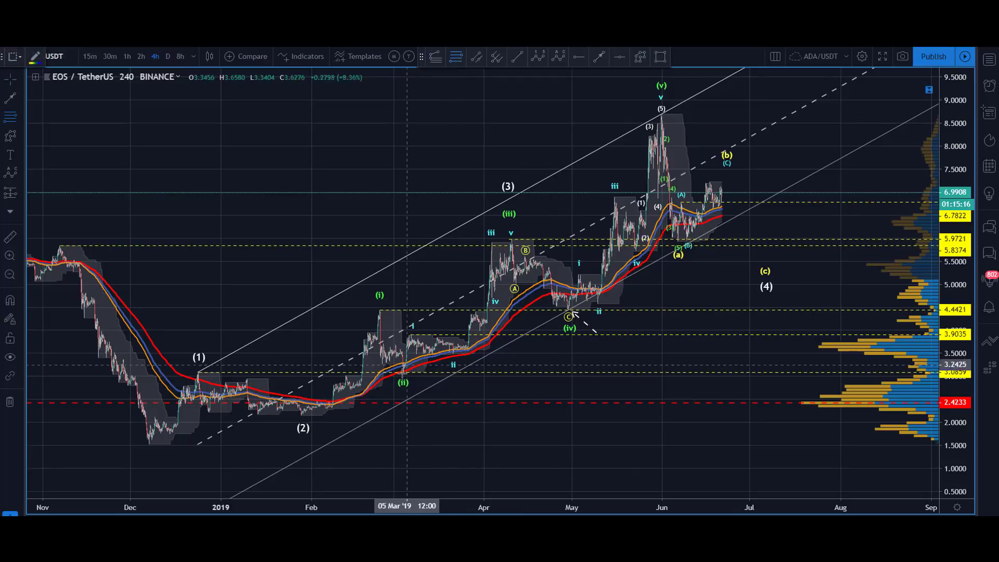
click(402, 371)
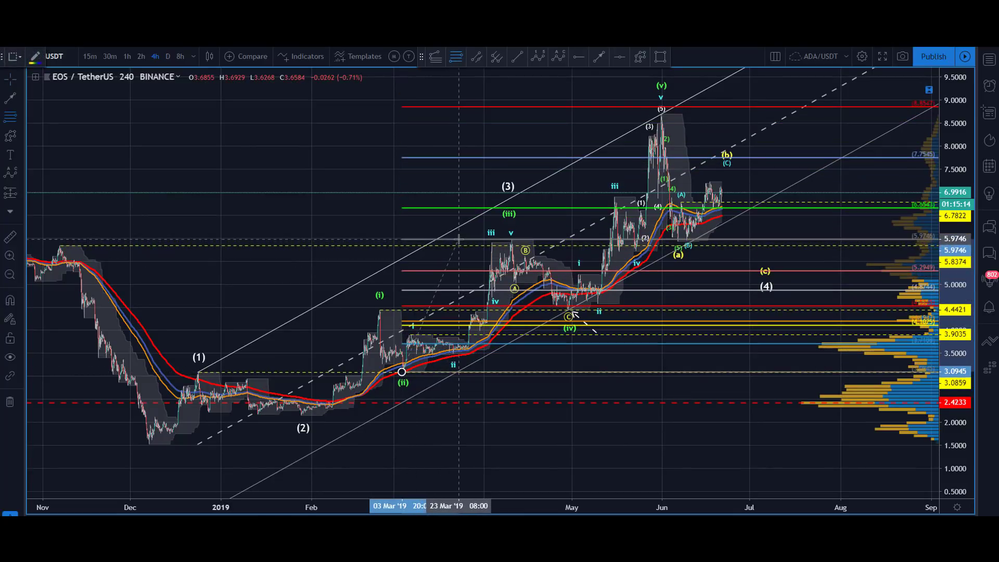
click(458, 240)
click(304, 143)
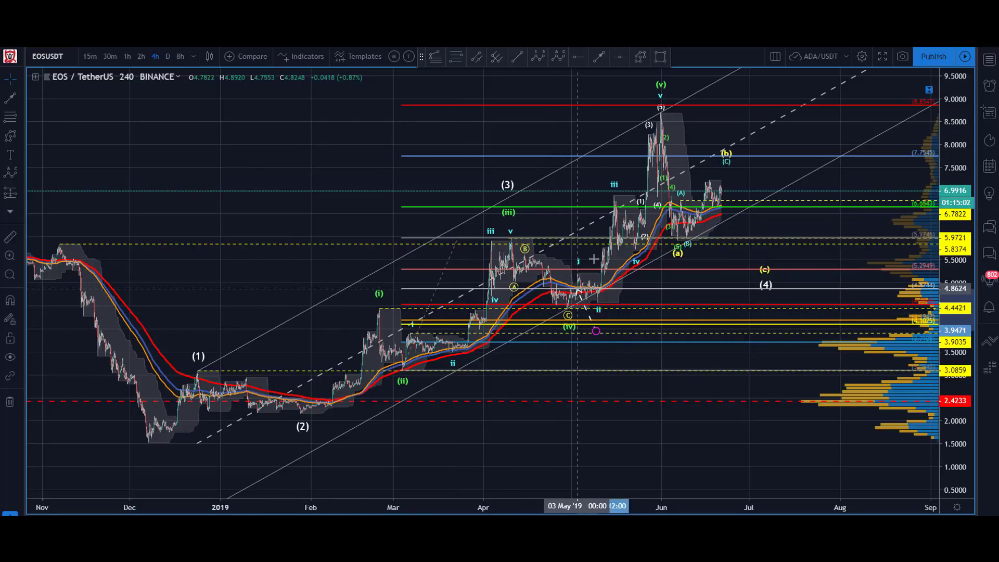
Reposition the dashed arrow to run from the wave (iv) low at about 4.4298 up to about 6.6497, below the cyan iii label
click(576, 317)
drag(616, 208, 615, 207)
drag(596, 331, 563, 309)
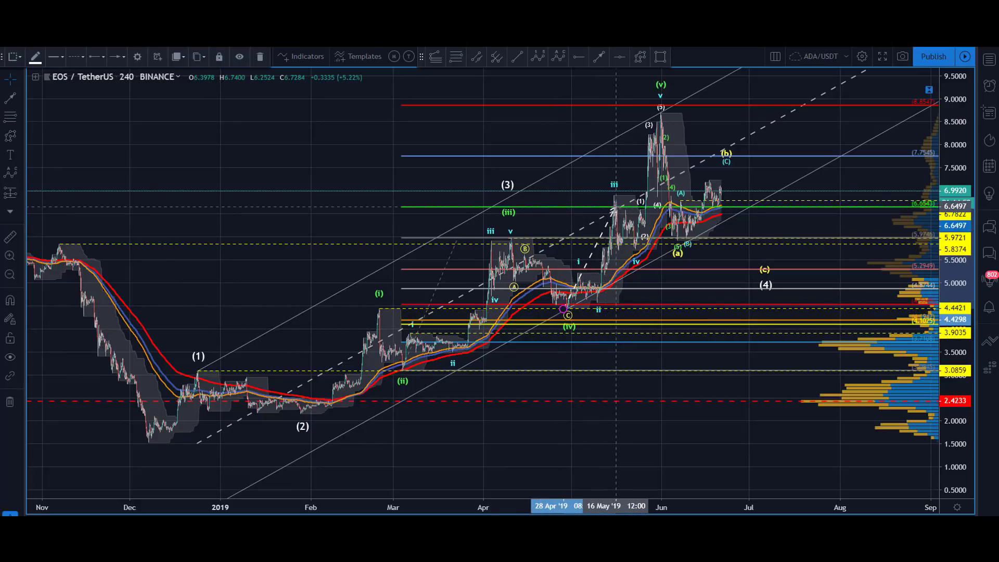
Delete the white dashed arrow rising from the wave (iv) low
drag(622, 219, 492, 124)
key(Delete)
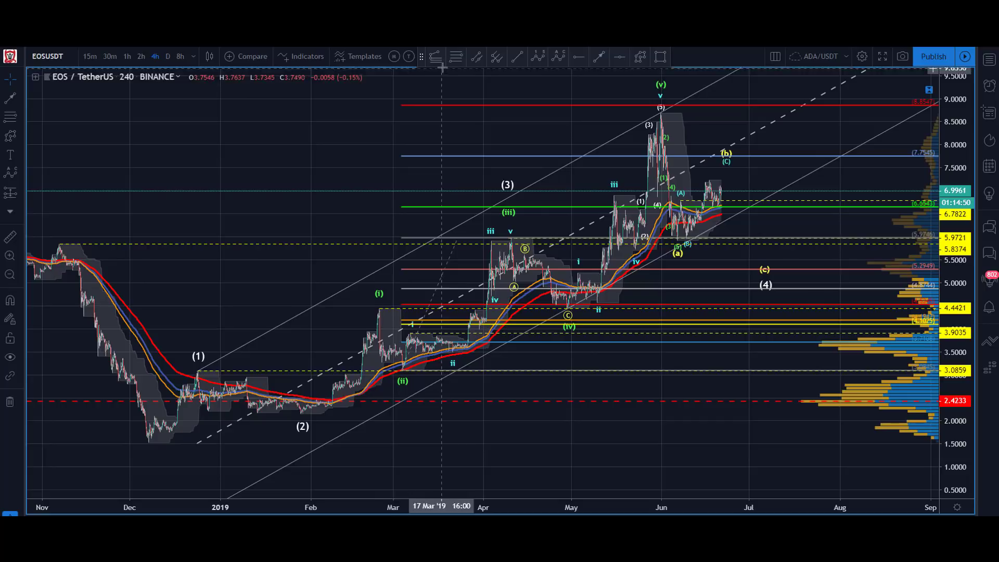
Draw Fibonacci levels from 1.5269 up to the wave (1) high at 3.0979, and re-anchor them between the wave (2) low and wave (i) high
click(456, 57)
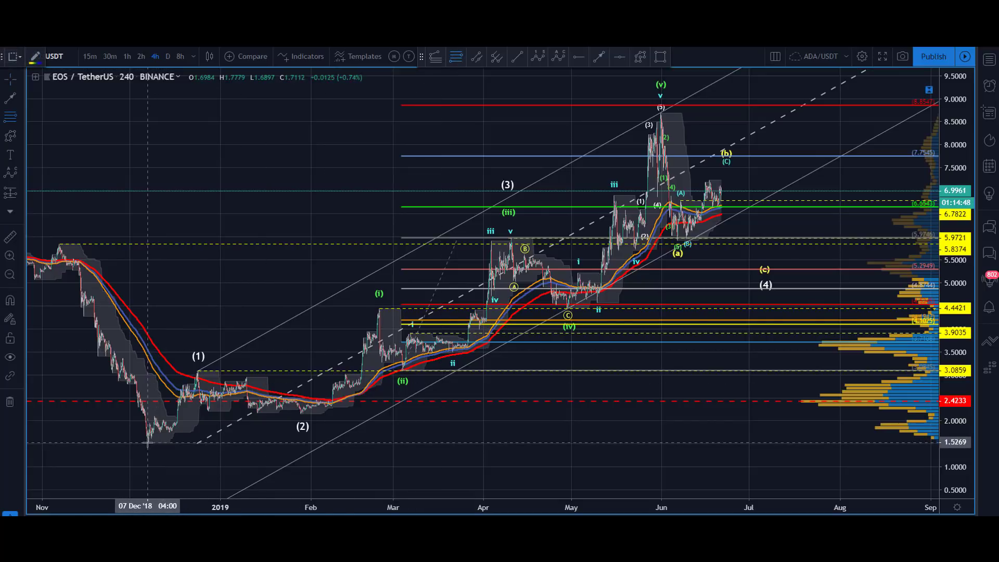
click(148, 442)
click(188, 371)
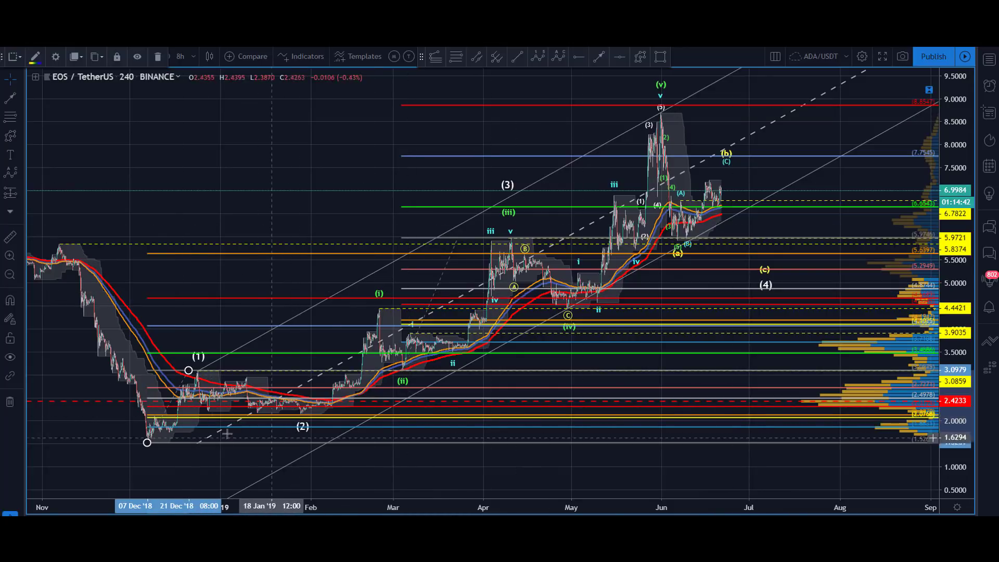
drag(188, 370, 373, 308)
drag(147, 443, 299, 414)
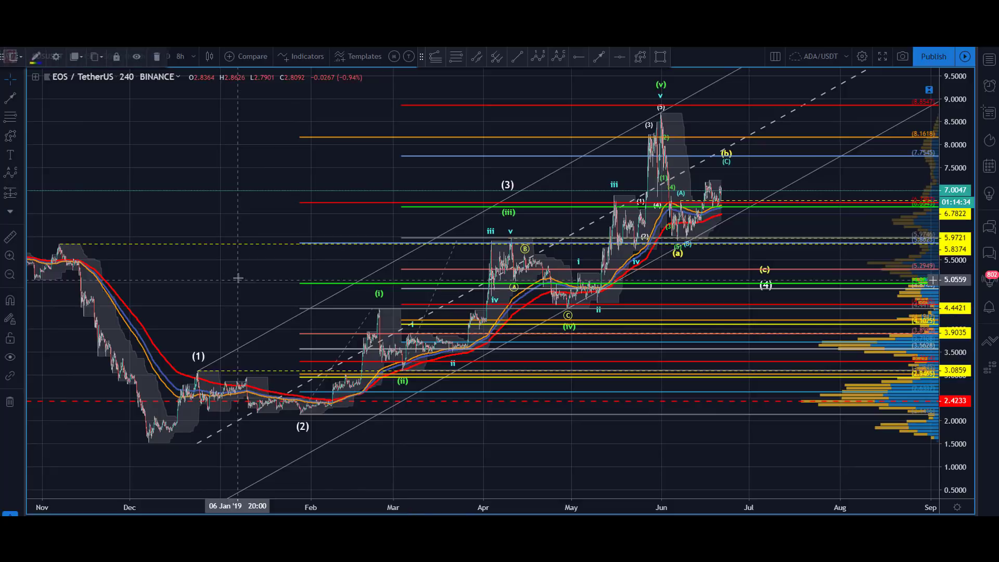
Try a blue rectangle between about 3.2675 and 3.0502 around the wave (ii) low, and delete it
drag(165, 147, 333, 119)
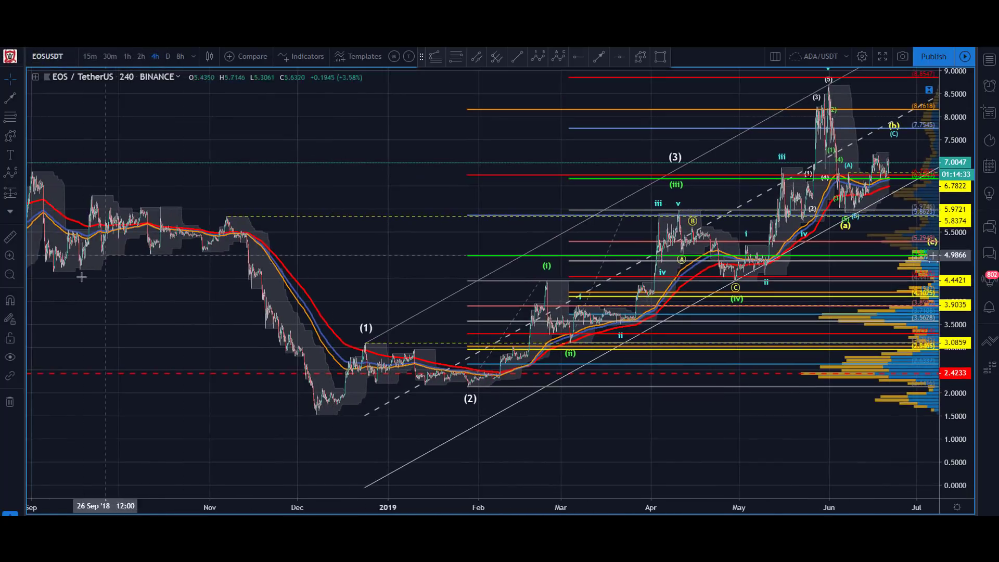
click(12, 258)
drag(145, 234, 573, 437)
drag(526, 169, 218, 165)
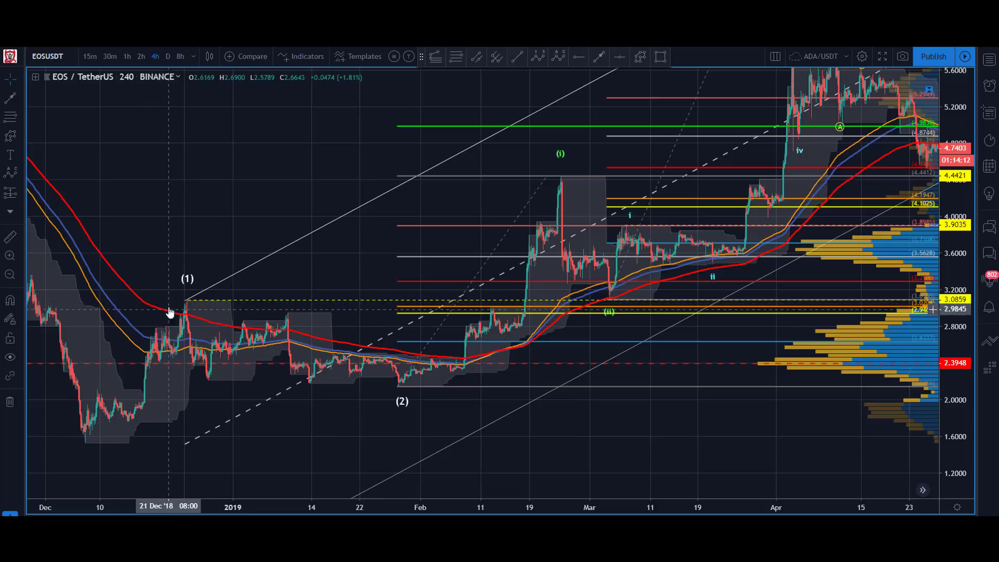
drag(216, 183, 42, 225)
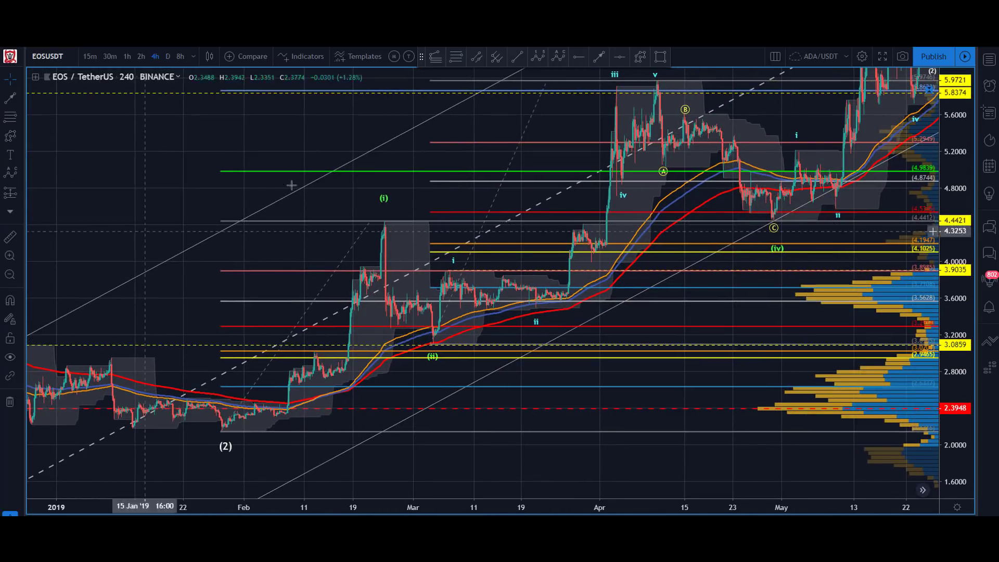
scroll(416, 427, down, 5)
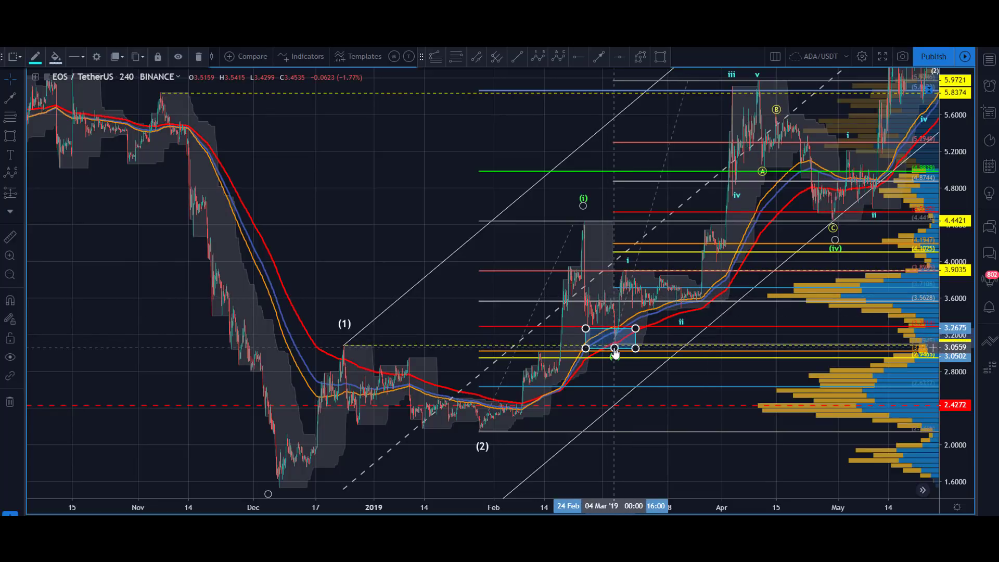
click(579, 321)
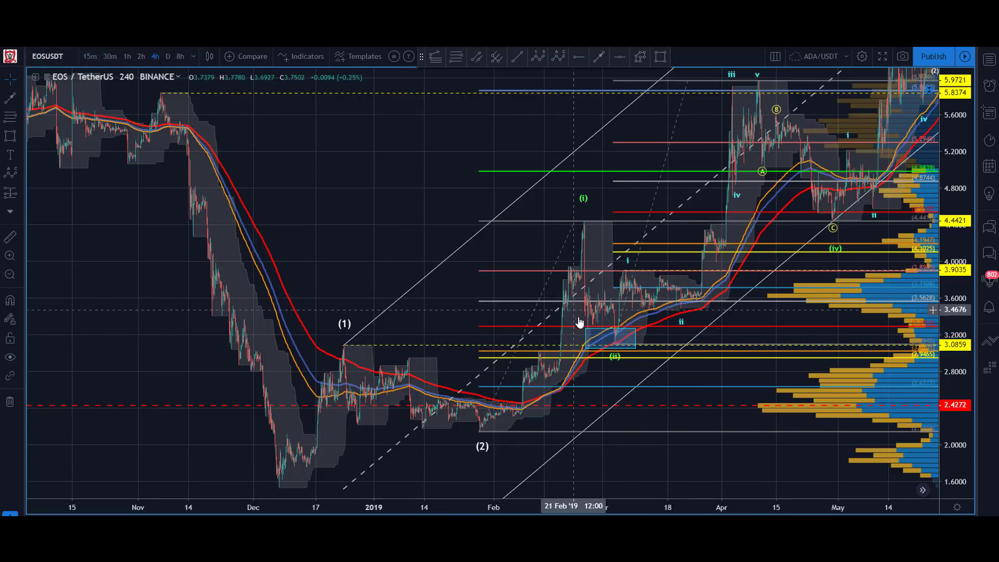
drag(587, 328, 596, 327)
key(Delete)
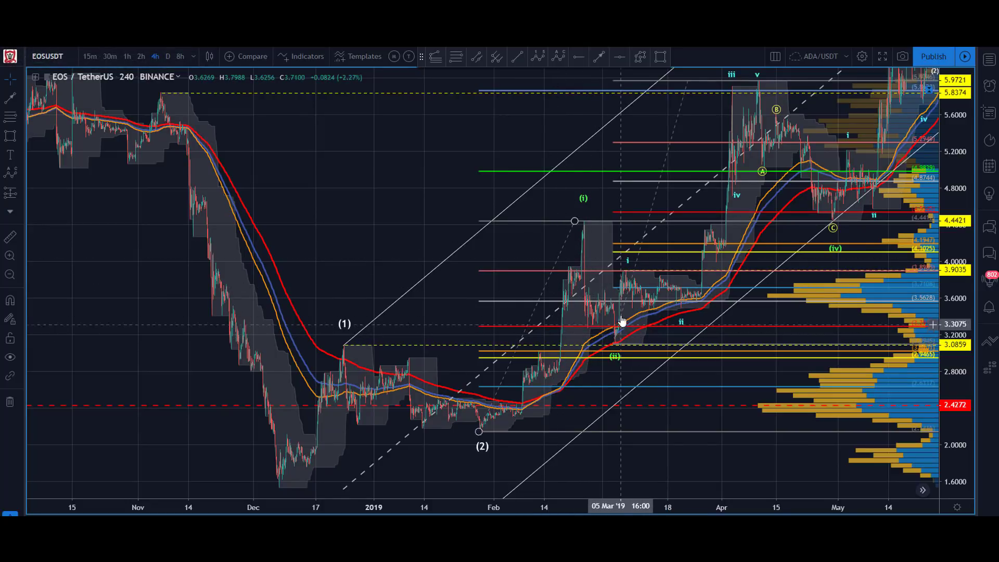
Draw Fibonacci levels from the wave (ii) low at 3.0845 up to the cyan wave i high at 3.8965
click(682, 317)
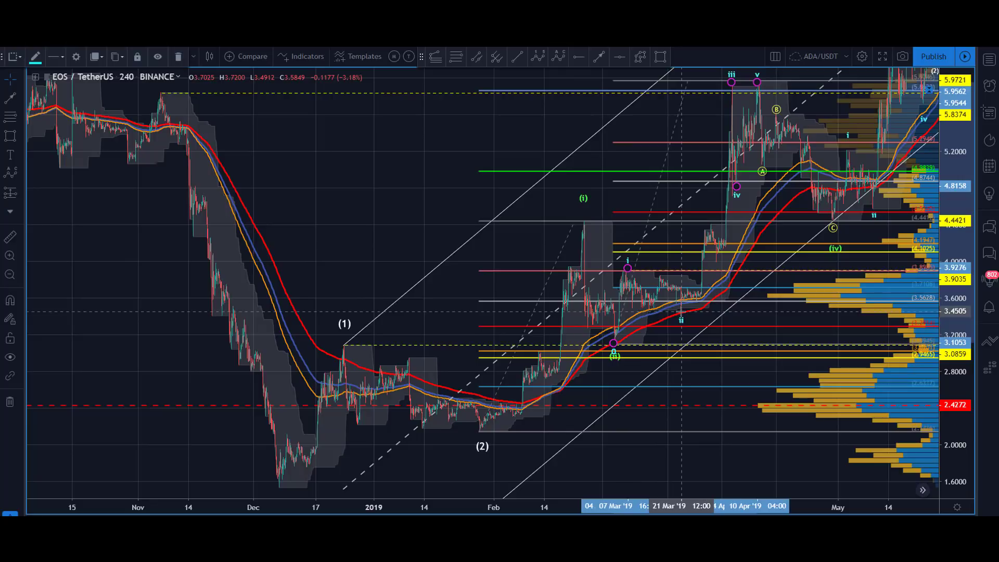
click(357, 162)
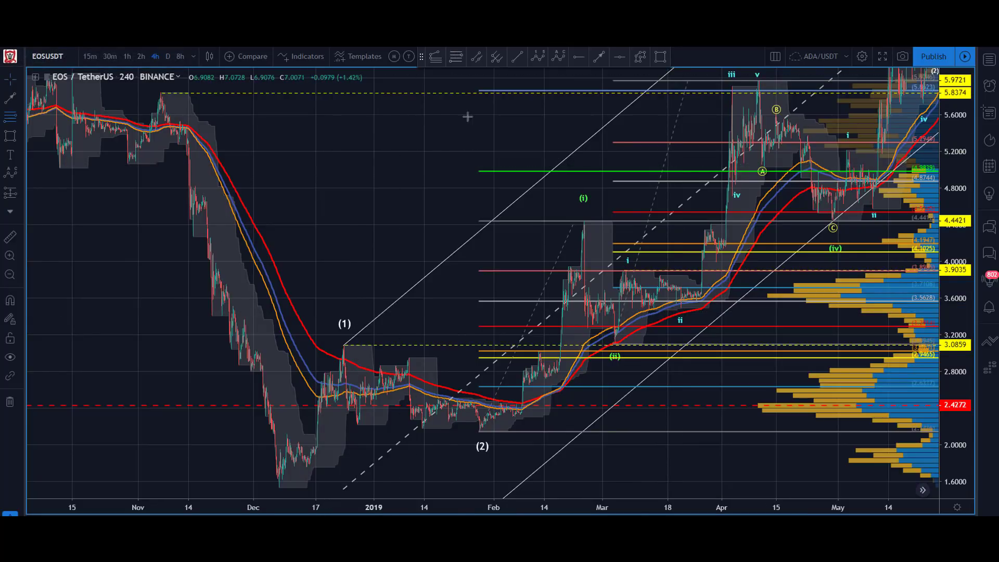
click(617, 345)
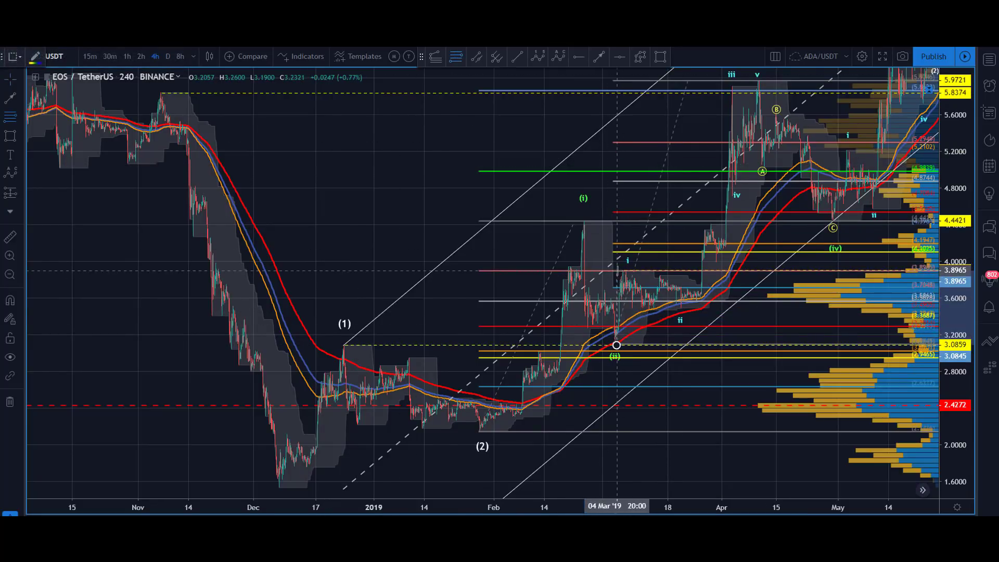
click(624, 271)
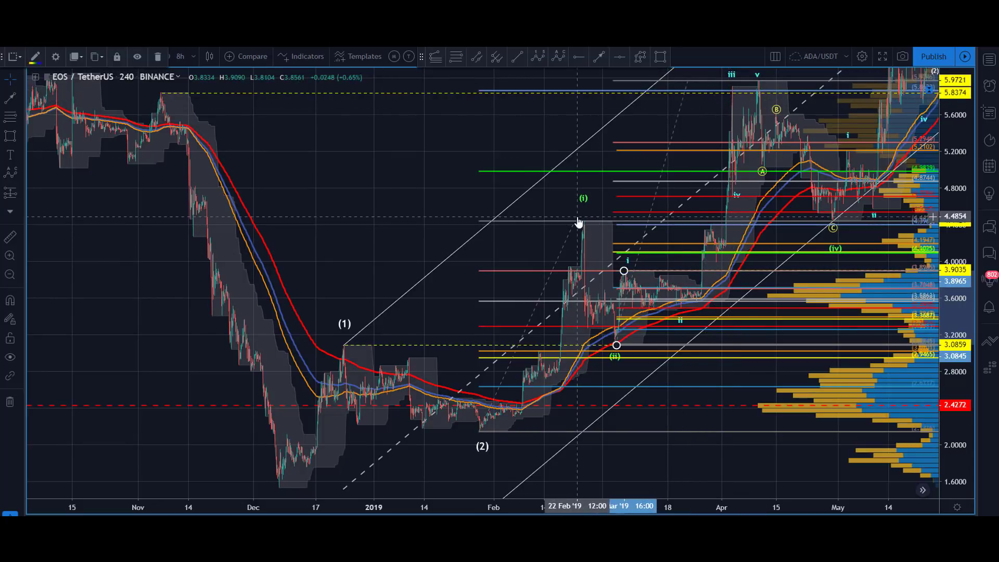
Delete the three sets of Fibonacci levels anchored at the wave (2) and wave (ii) lows
key(Delete)
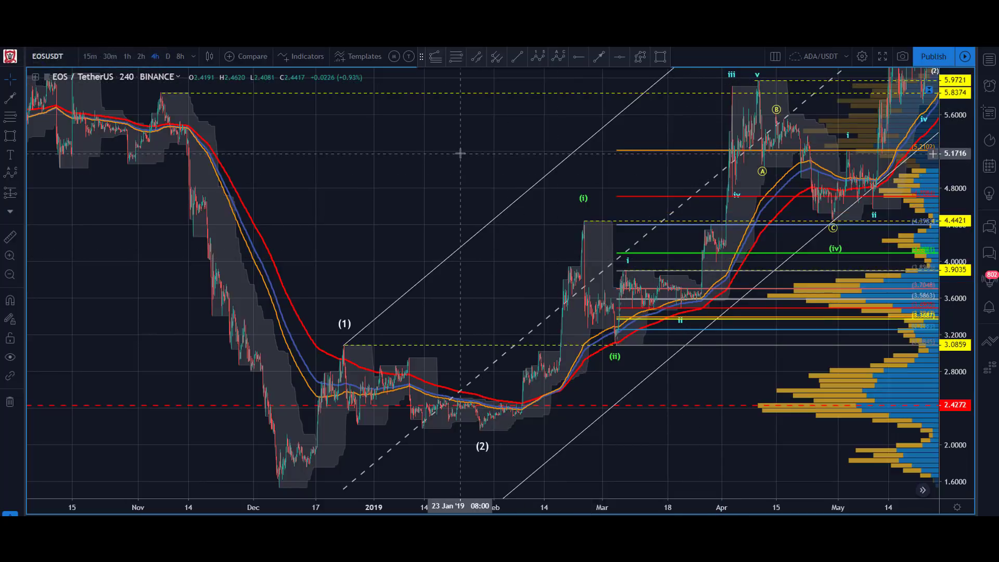
drag(752, 258, 652, 269)
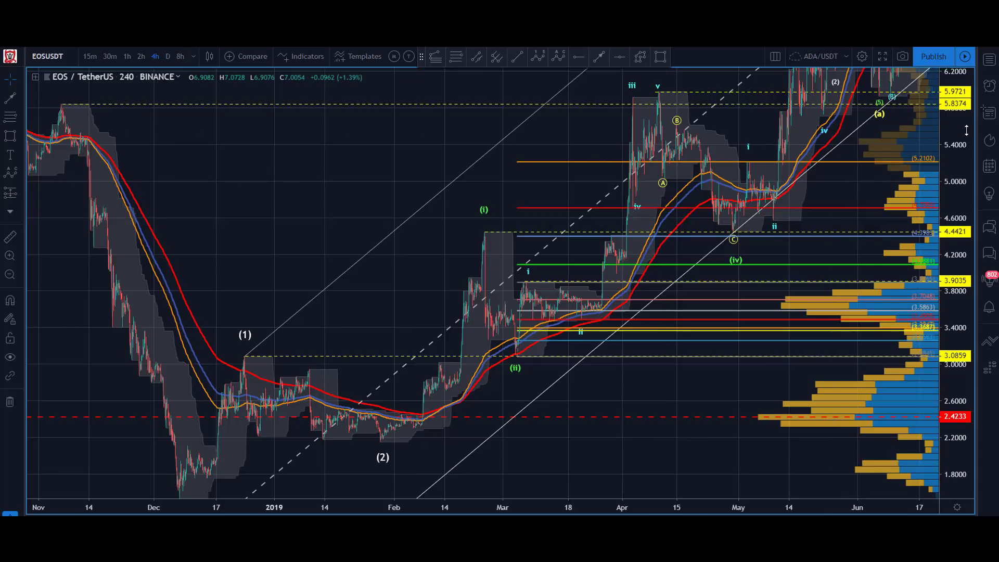
drag(955, 132, 955, 224)
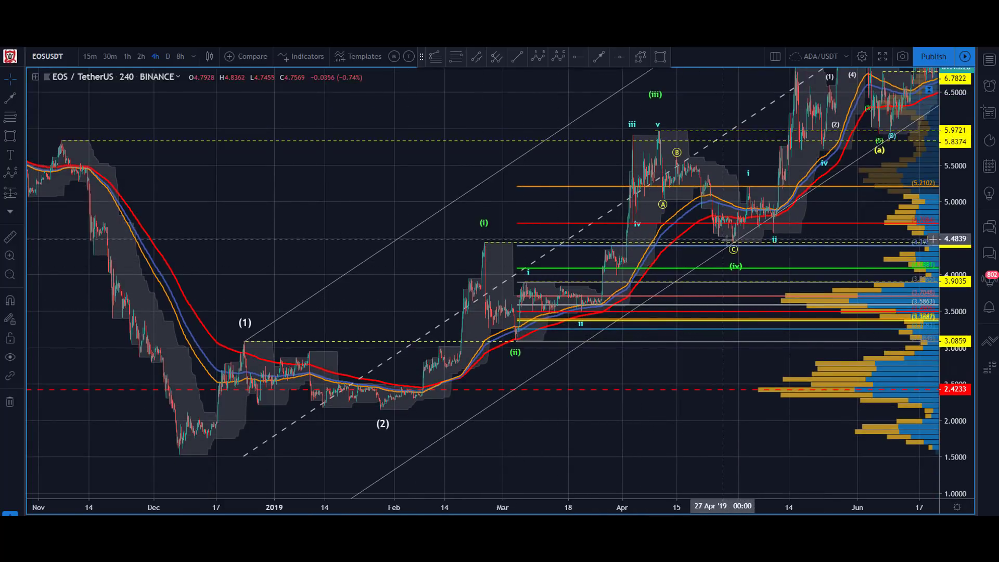
drag(368, 205, 274, 236)
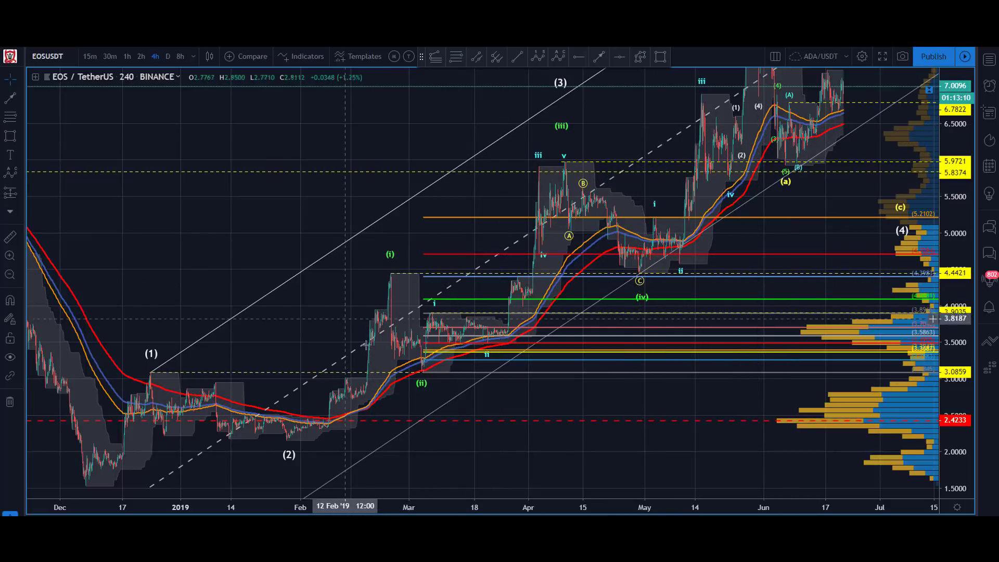
drag(461, 218, 456, 188)
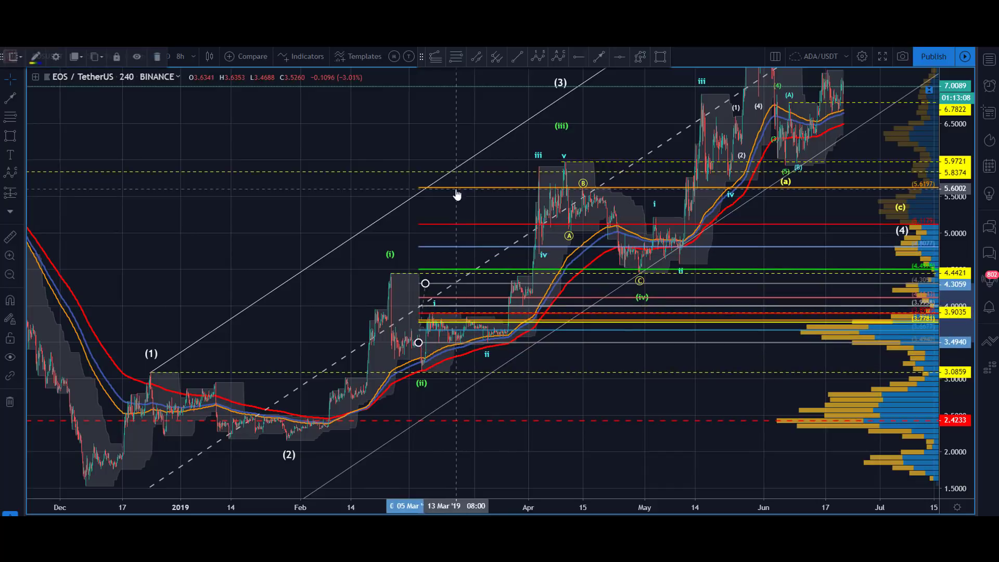
key(Delete)
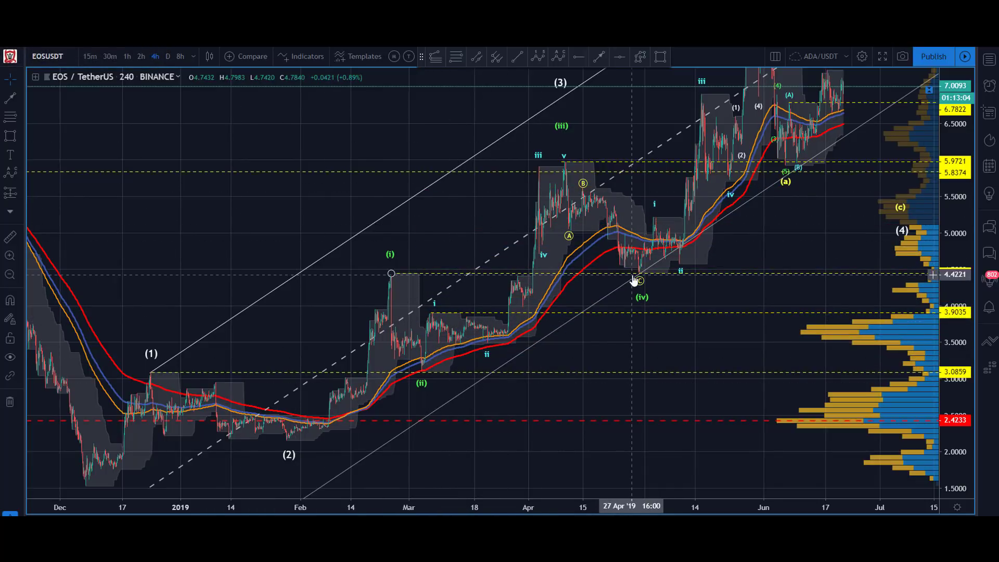
Draw a blue rectangle from 2 April to 30 June 2019 between about 5.9715 and 5.8422, along the two yellow dashed levels
drag(593, 162, 513, 228)
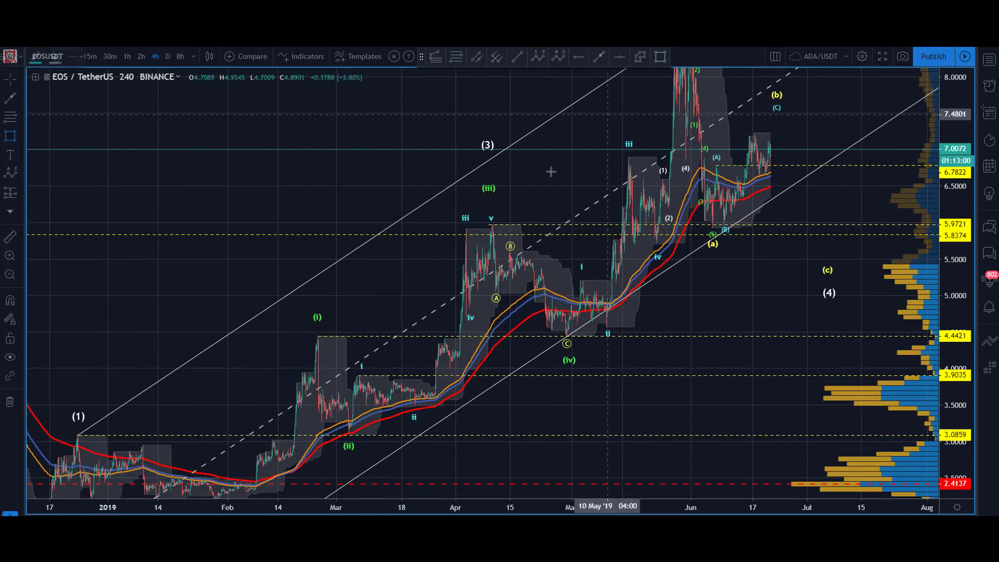
click(457, 228)
mouse_move(460, 224)
mouse_down()
mouse_move(733, 223)
mouse_move(801, 225)
mouse_move(804, 234)
mouse_up()
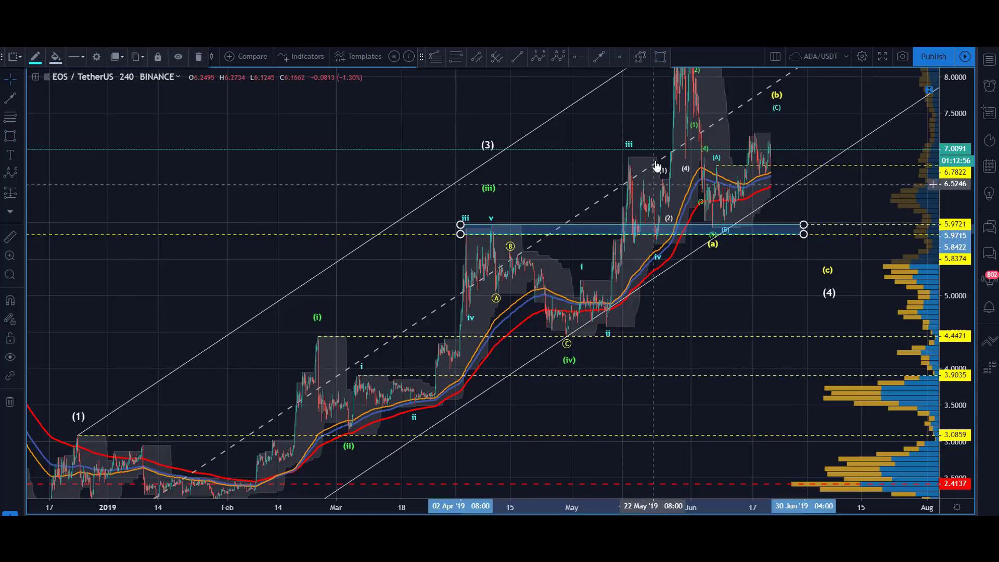
click(807, 266)
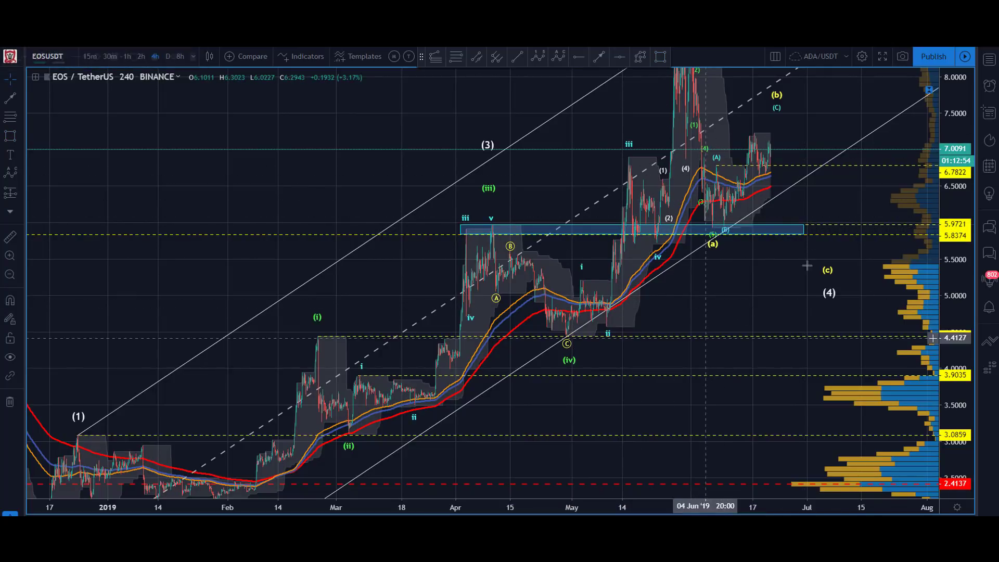
Draw Fibonacci levels on 10 May 2019 from the cyan wave ii low at 4.5235 up to the wave iii high at 6.8957
drag(957, 123, 956, 258)
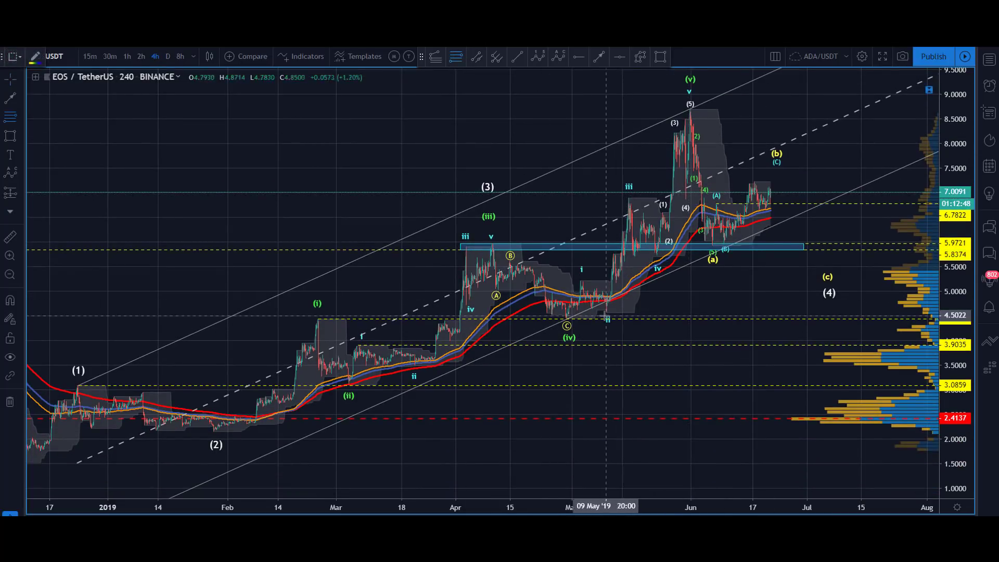
click(605, 315)
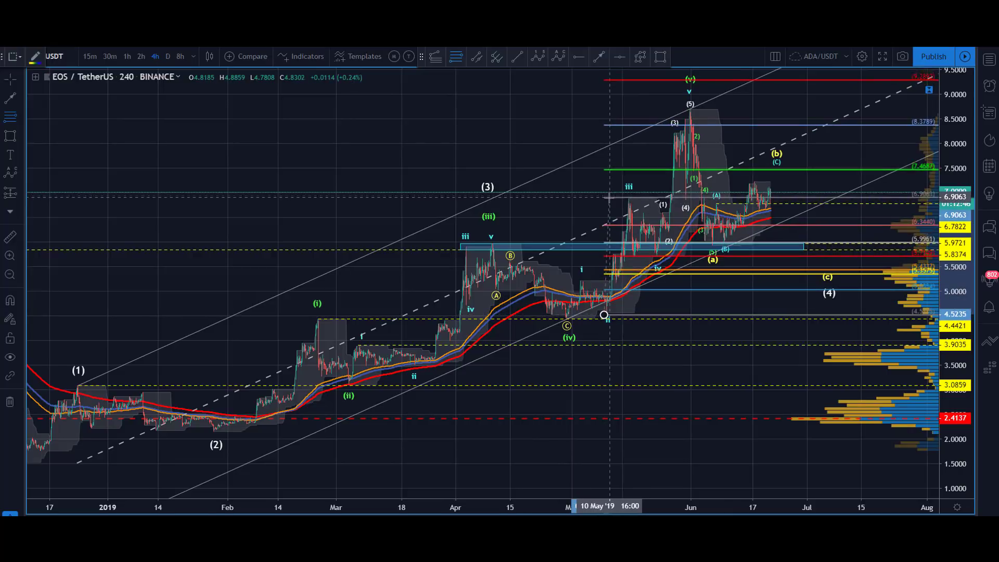
click(610, 197)
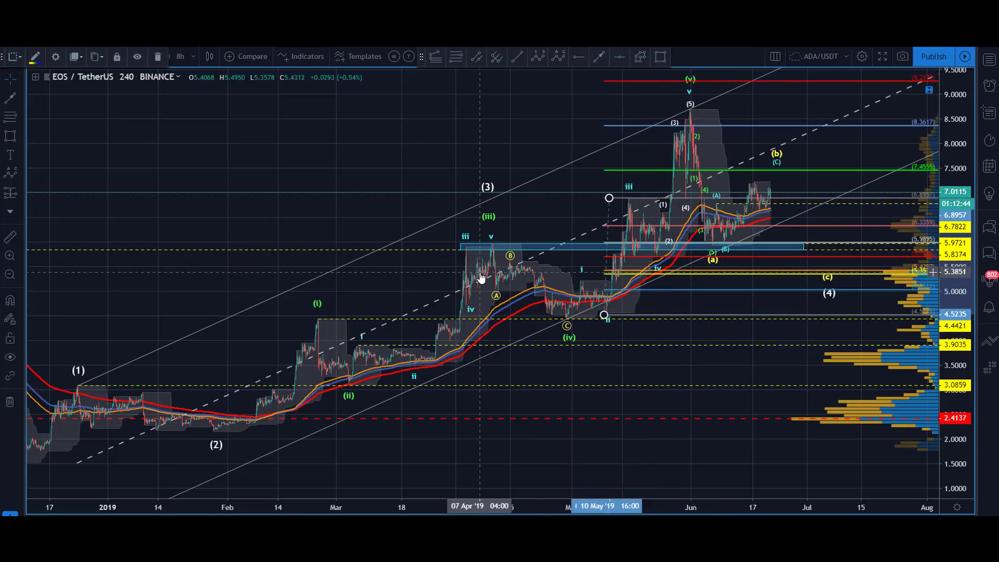
click(397, 143)
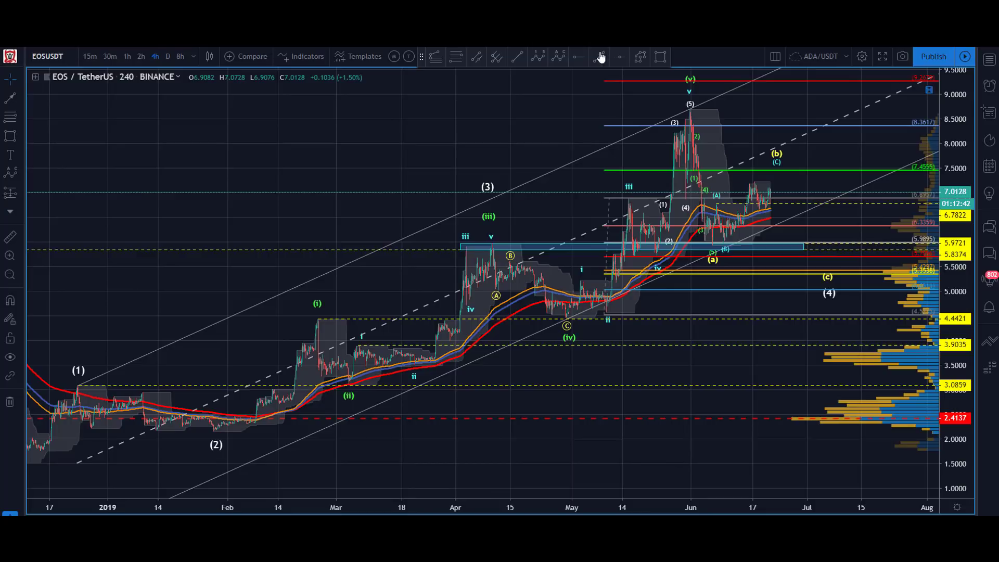
Try a dashed arrow between about 8.4169 near the wave v high and 5.6936 at the cyan wave iv low, and delete it
key(alt+t)
click(687, 125)
click(657, 257)
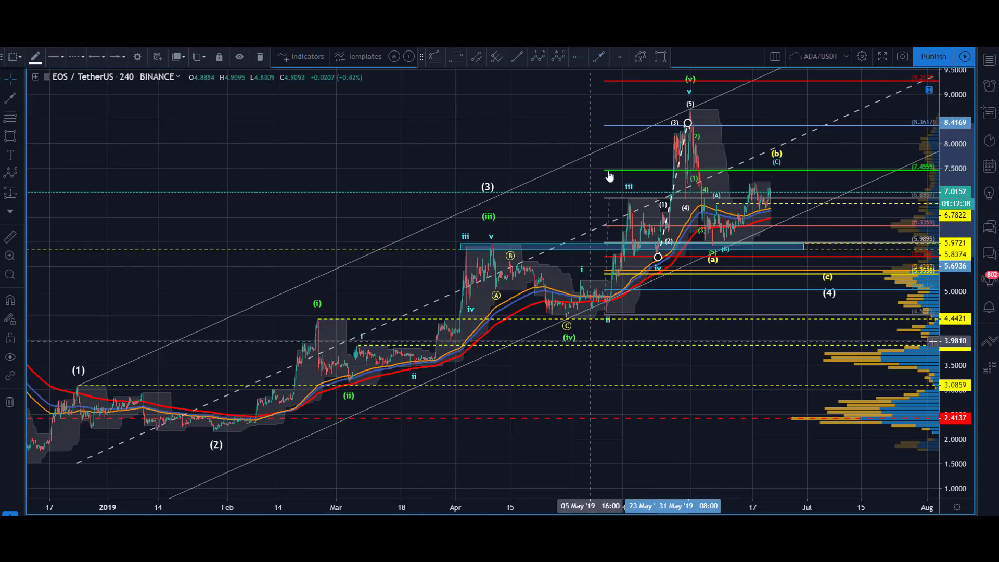
drag(687, 123, 718, 368)
key(Delete)
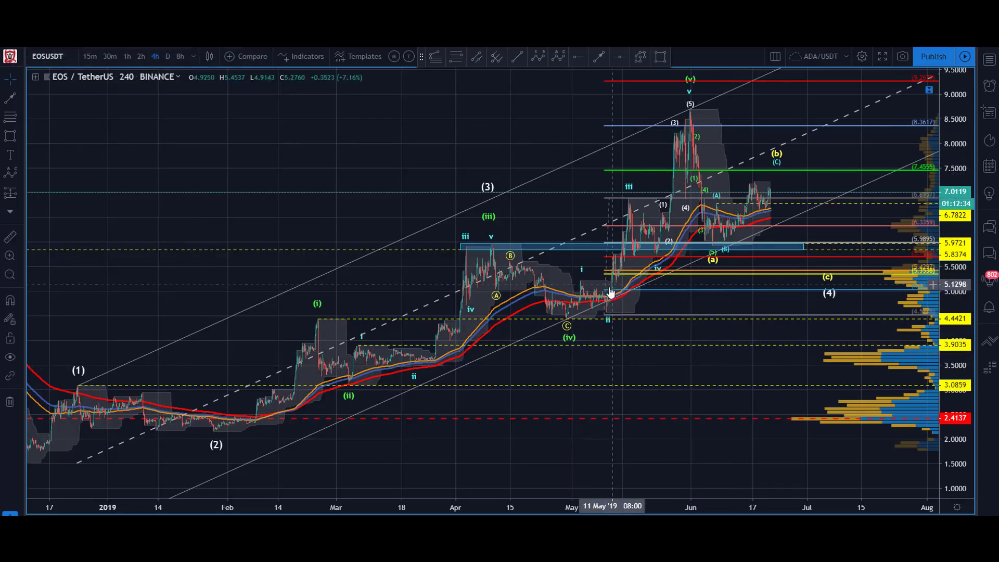
Reposition the white (5) wave point just above the green (v) label at the early June 2019 peak
drag(286, 178, 346, 137)
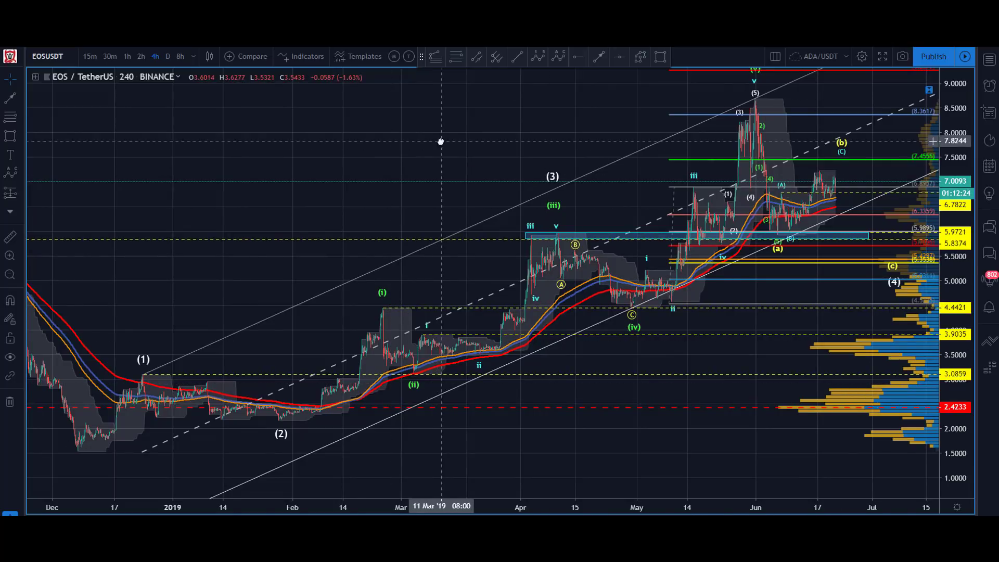
drag(439, 141, 394, 147)
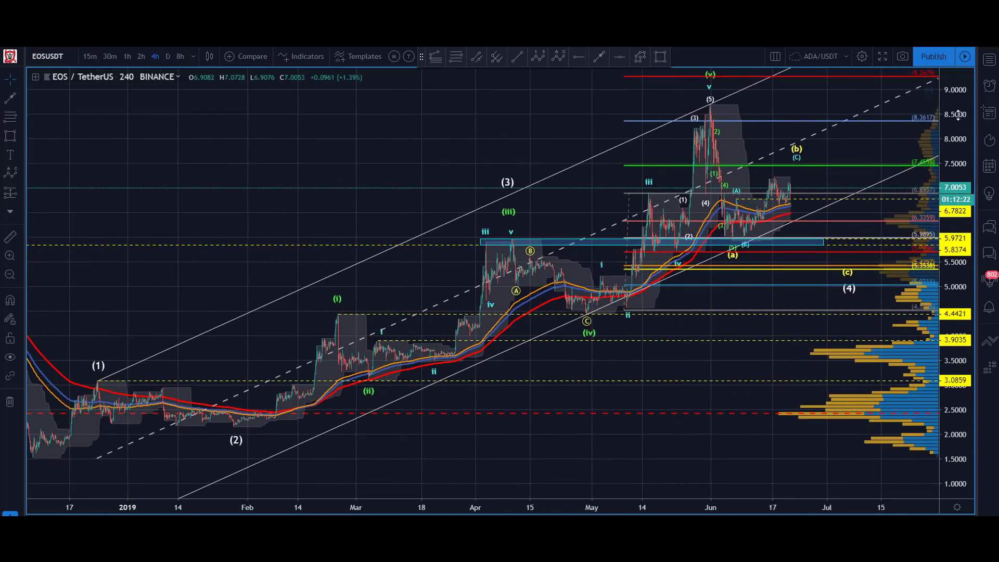
drag(958, 115, 958, 167)
drag(400, 508, 605, 496)
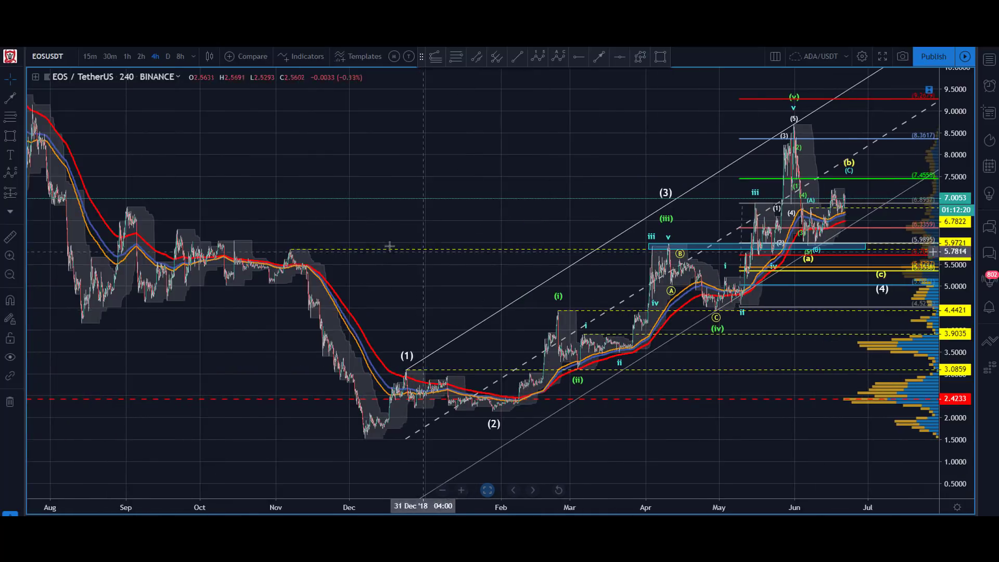
drag(357, 184, 204, 214)
click(598, 177)
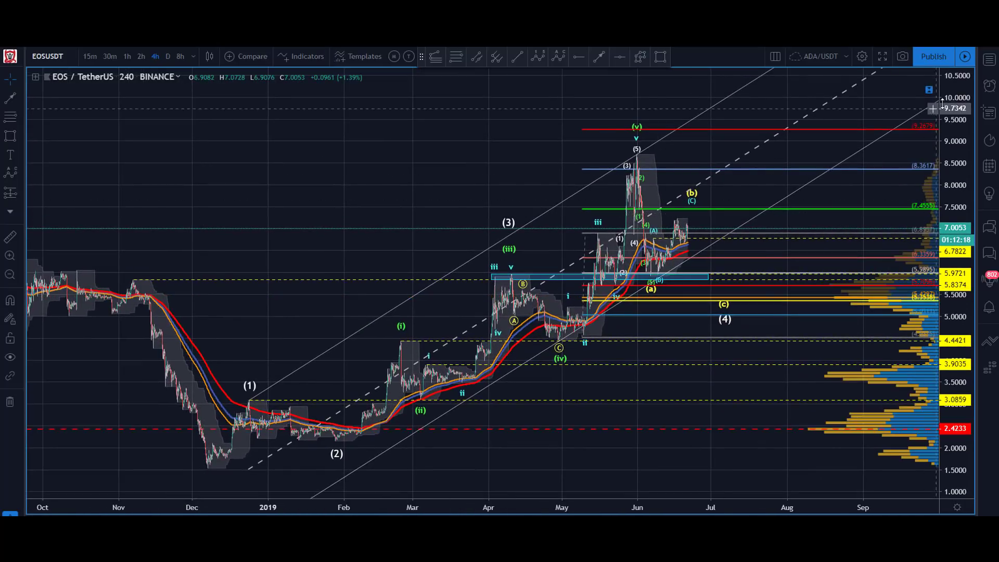
drag(952, 105, 966, 150)
mouse_move(835, 86)
mouse_down()
mouse_move(748, 99)
mouse_move(651, 135)
mouse_up()
click(554, 191)
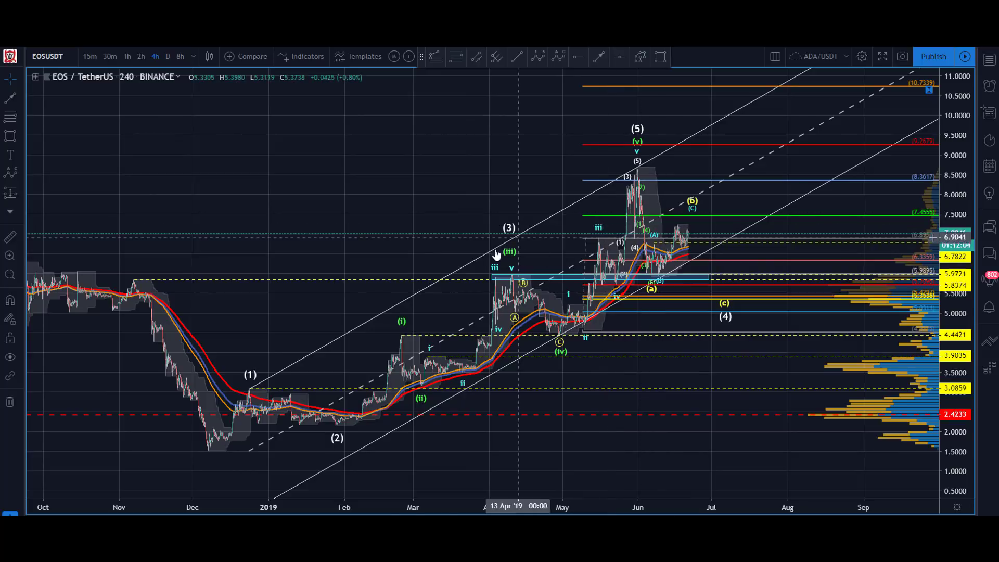
drag(284, 188, 257, 197)
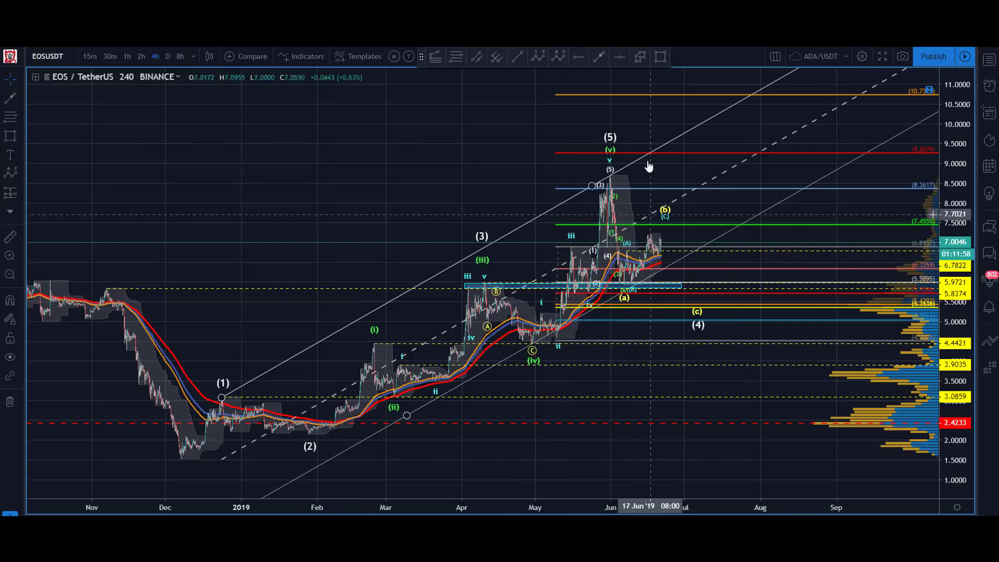
Delete the Fibonacci levels drawn from the cyan wave ii low
drag(558, 250, 492, 171)
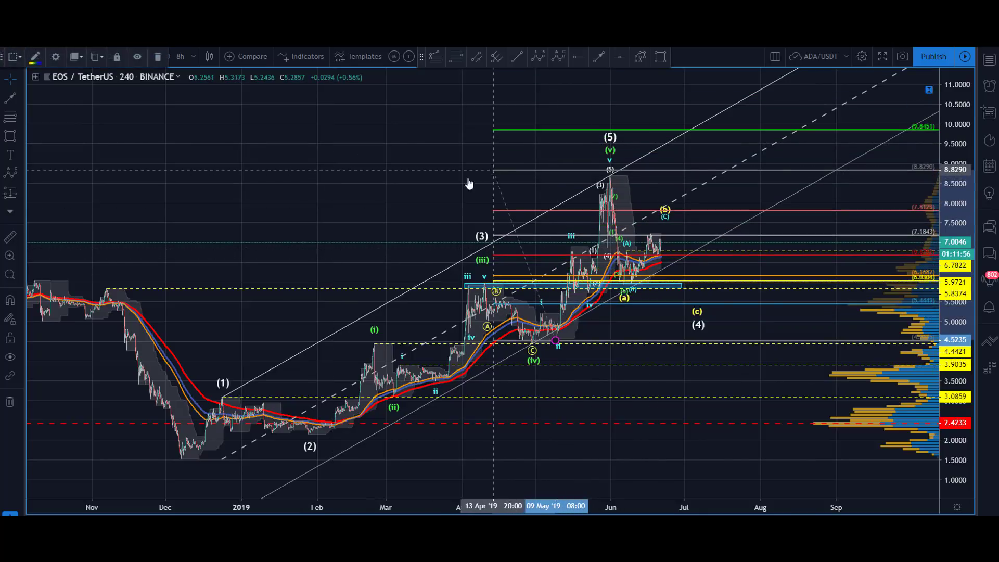
key(Delete)
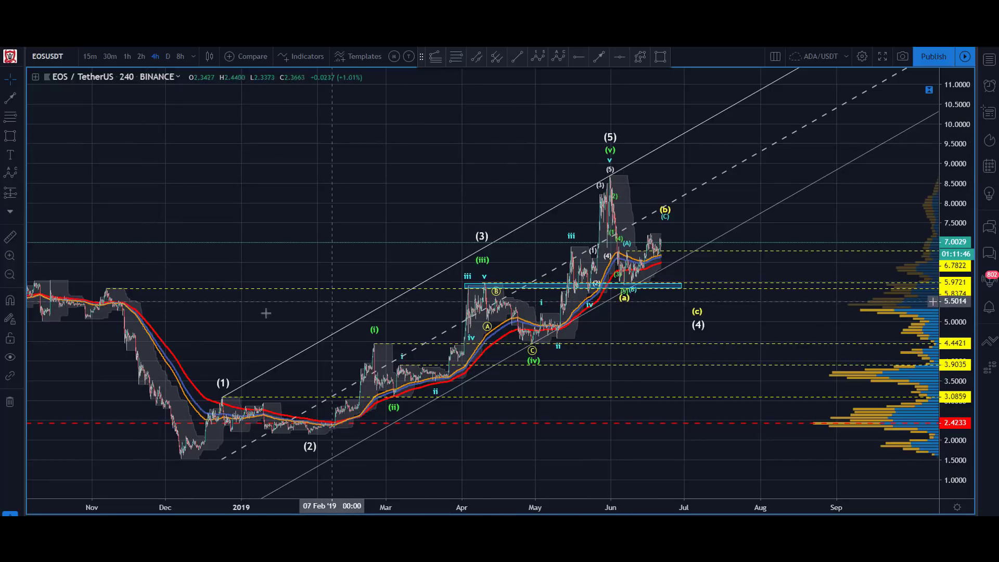
Draw an Elliott impulse wave from the December 2018 low at 1.4931 through 10.4997 above the peak and 4.5144 on 8 July, projecting to 11.1583
scroll(535, 151, down, 4)
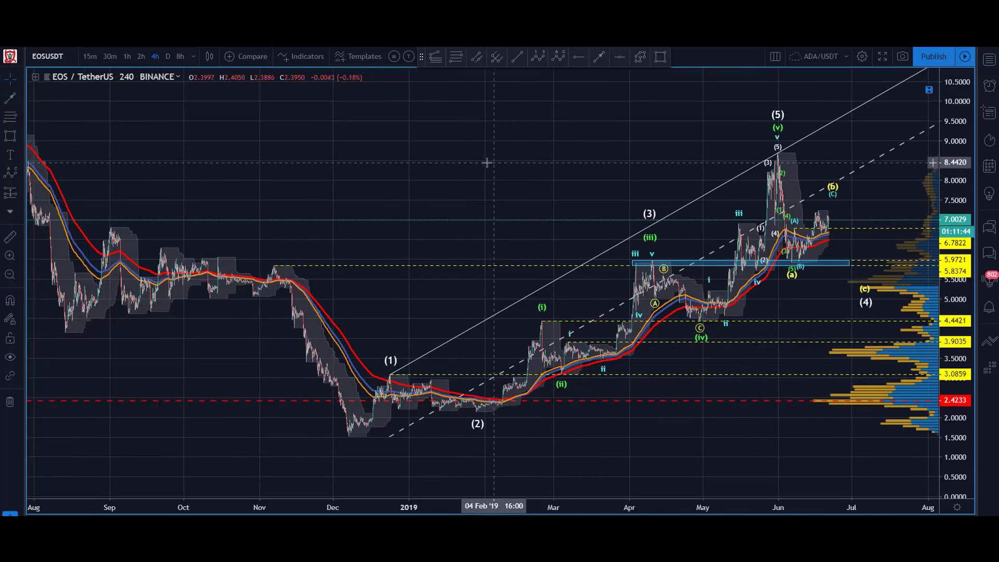
drag(346, 154, 194, 160)
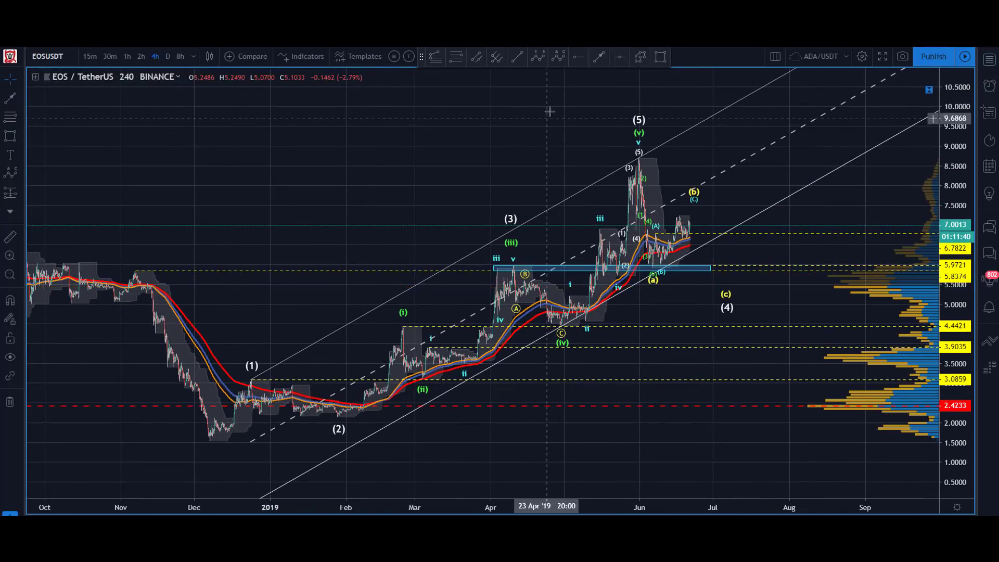
drag(952, 121, 953, 154)
drag(401, 144, 382, 155)
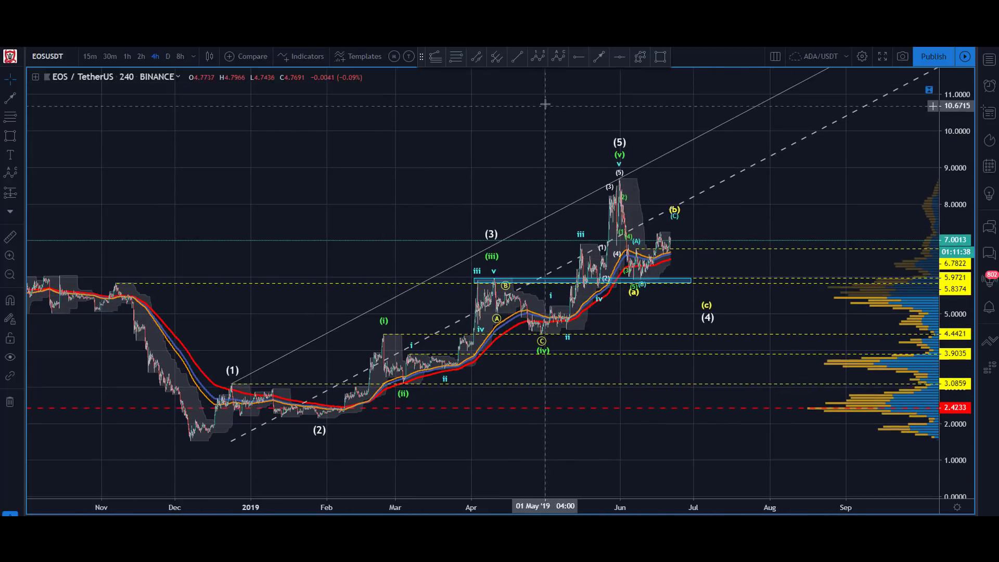
click(536, 57)
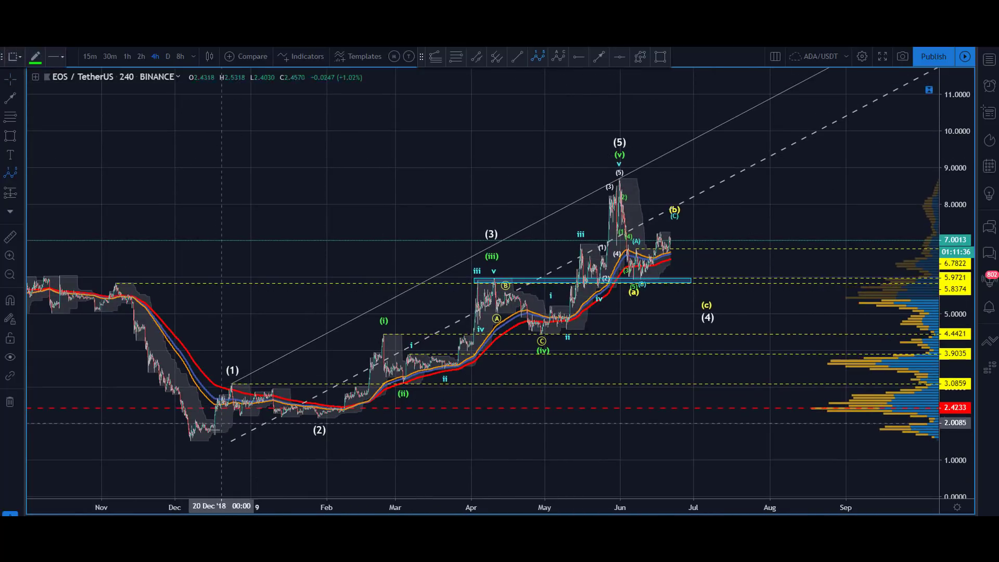
click(187, 441)
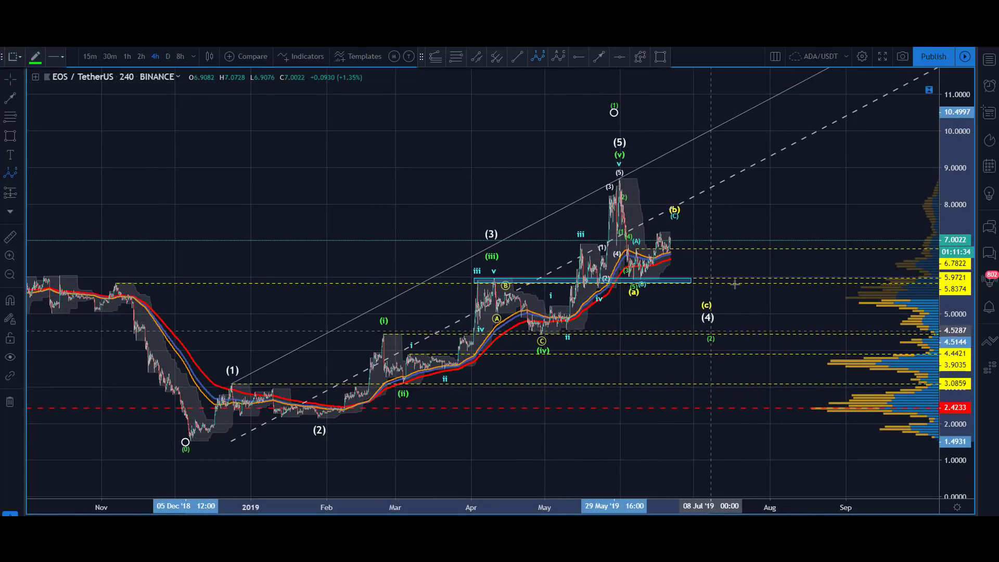
click(711, 331)
click(853, 93)
click(879, 122)
click(896, 88)
Set the new impulse wave to Primary degree, lower its wave 1 to just above the white (5) label, and colour it cyan
right_click(895, 90)
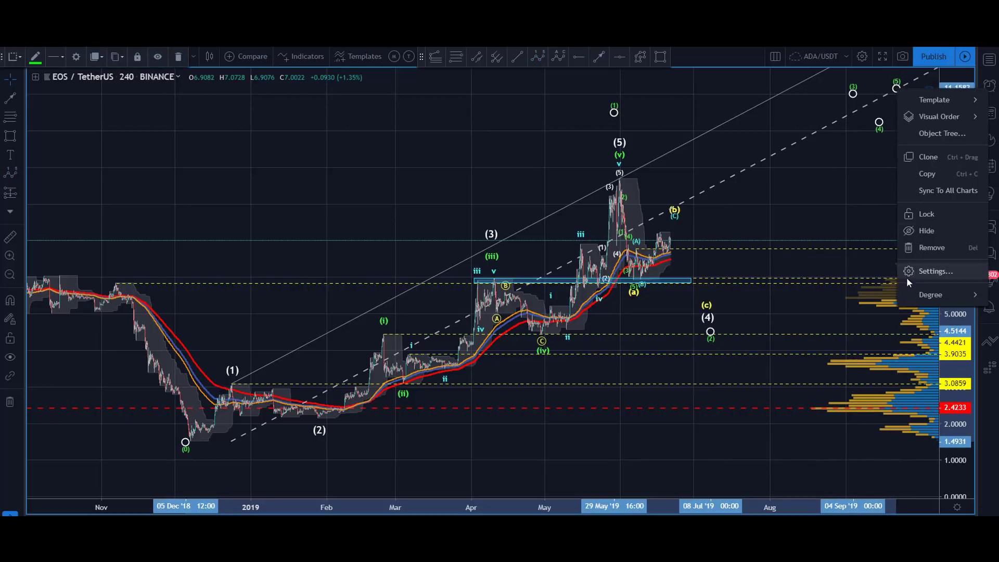
mouse_move(916, 294)
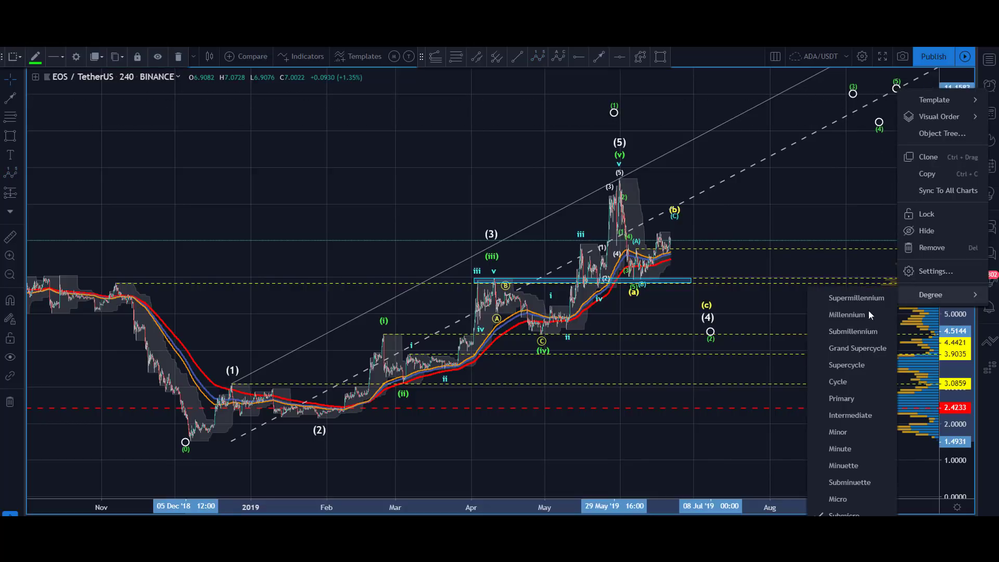
click(841, 398)
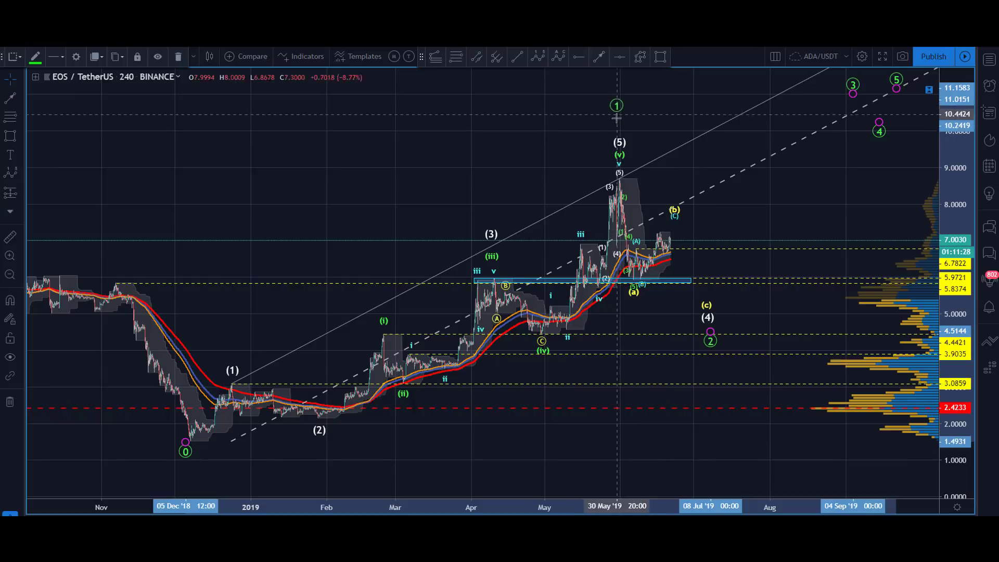
click(35, 56)
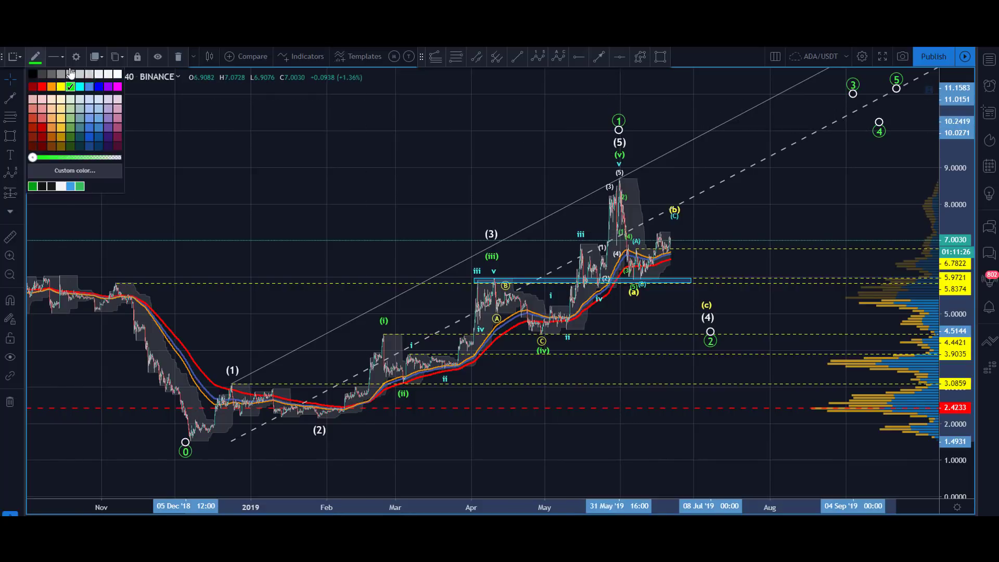
click(80, 87)
click(301, 140)
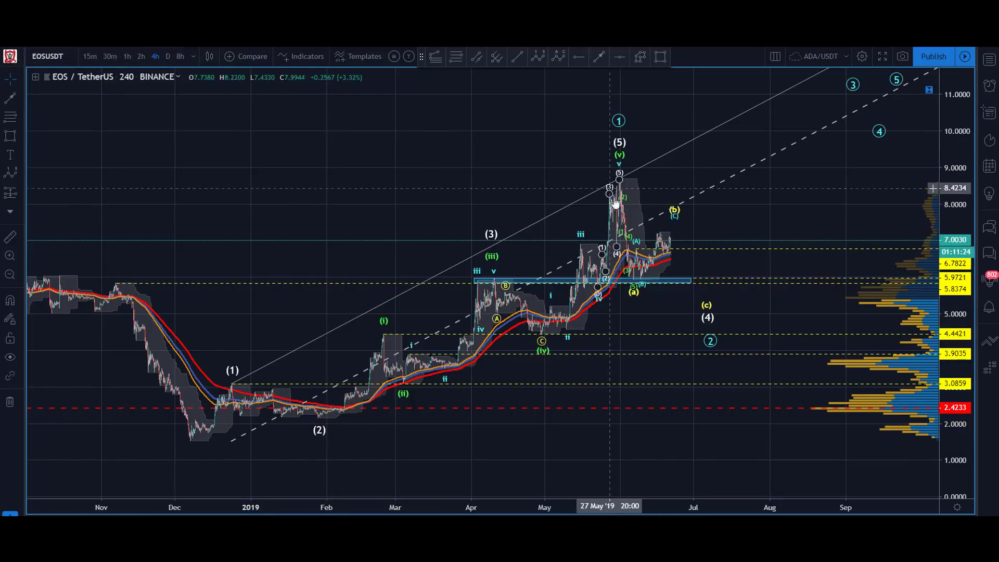
Switch the chart to the 1-hour interval and frame the waves from late April to early July 2019
drag(434, 187, 373, 190)
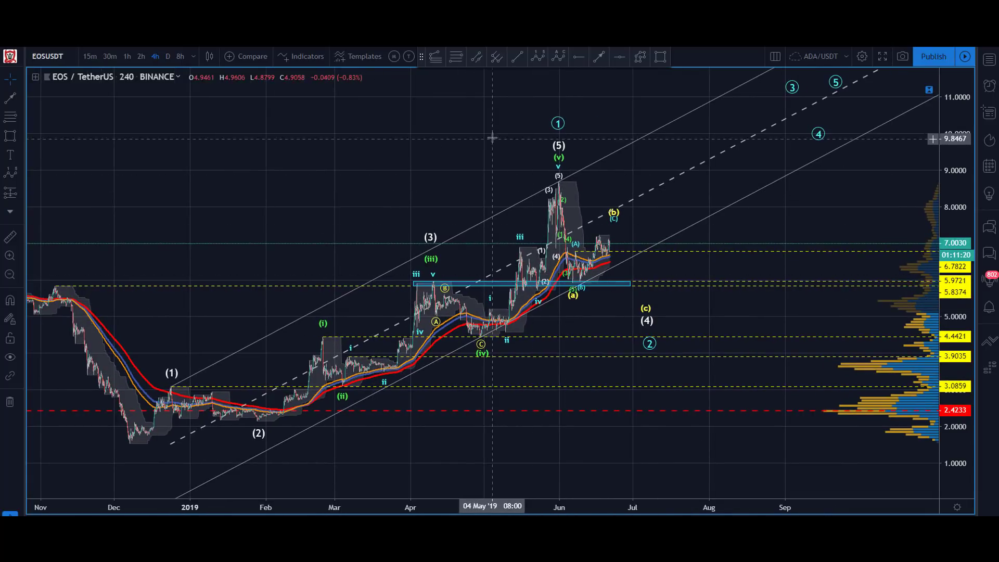
click(127, 57)
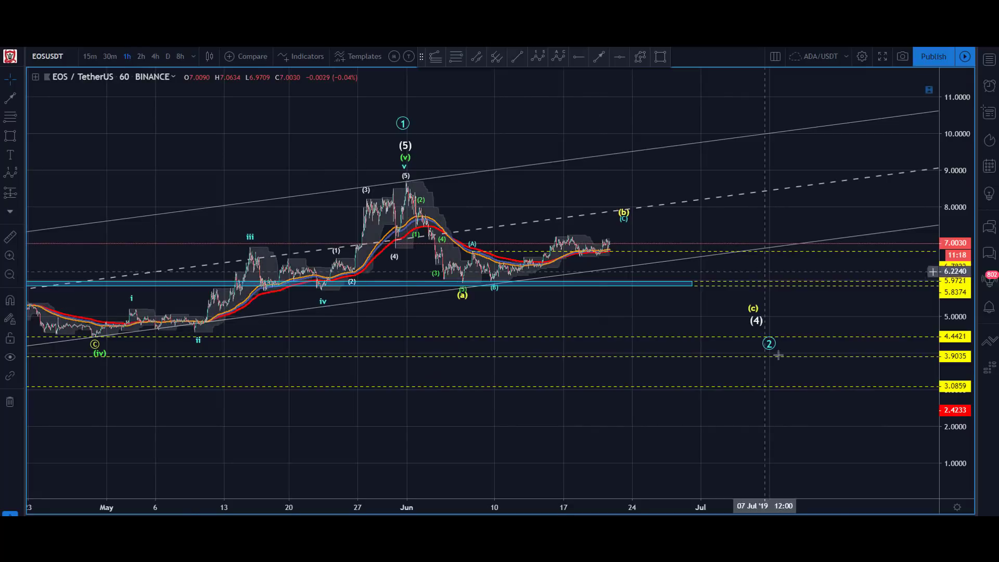
double_click(941, 489)
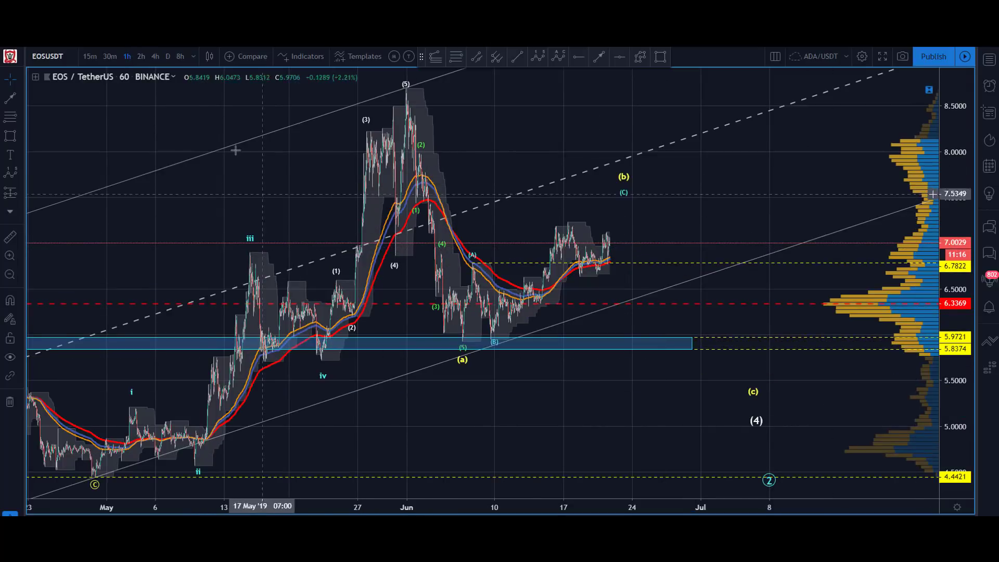
drag(211, 136, 409, 125)
drag(964, 147, 965, 198)
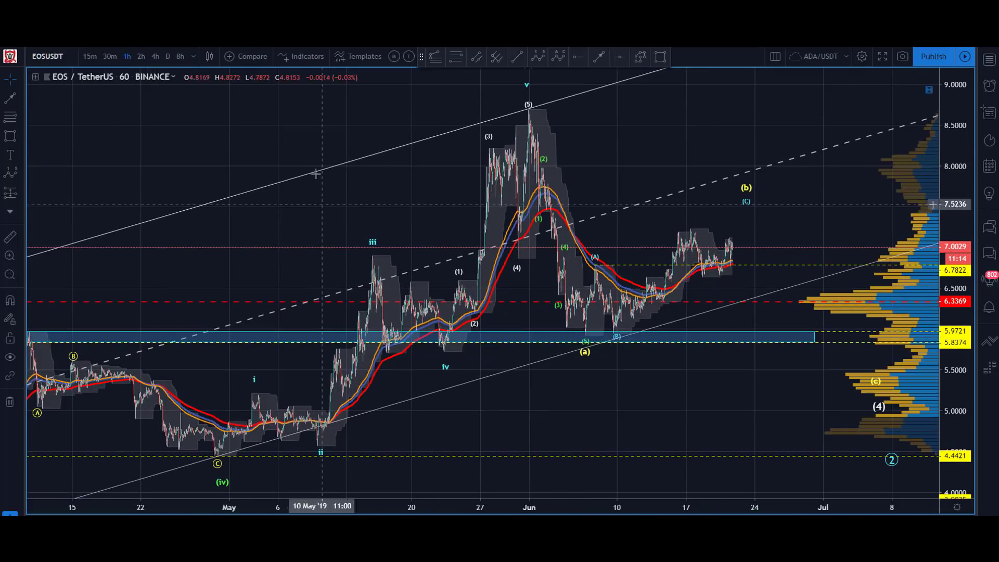
drag(306, 128, 238, 167)
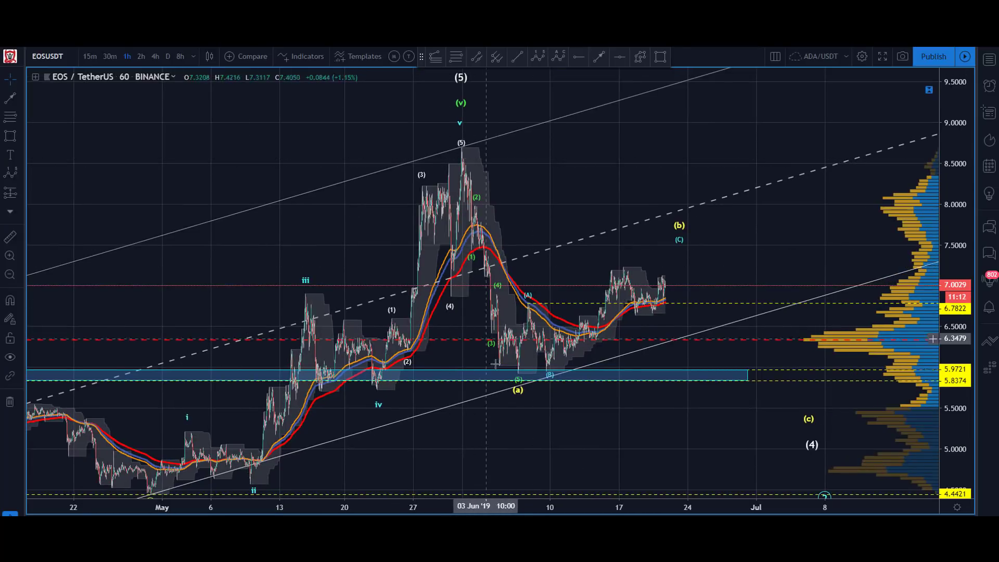
Delete the blue rectangle along the 5.9721 and 5.8374 levels and adjust the cyan (B) wave point at the 10 June low
click(519, 373)
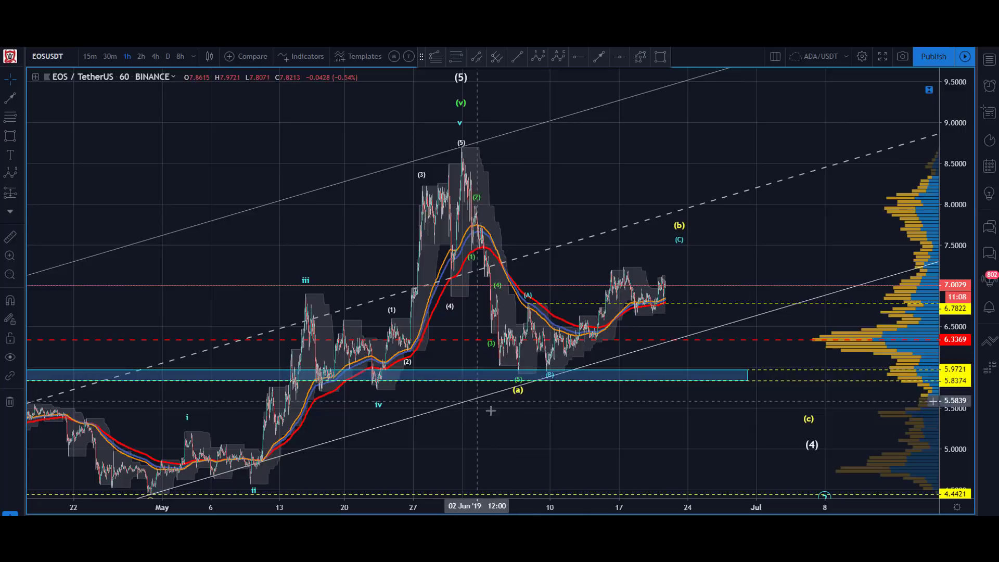
click(463, 373)
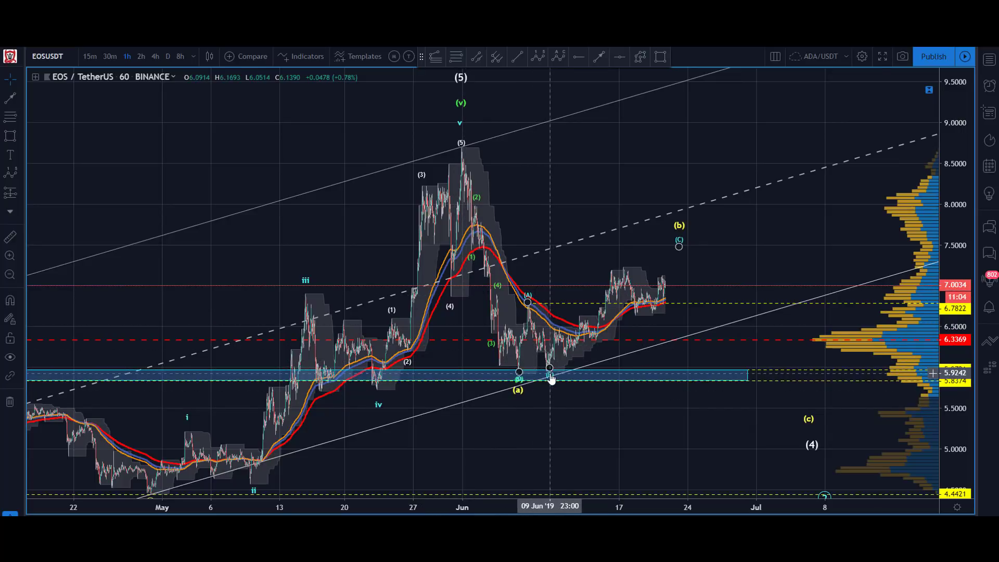
drag(596, 373, 598, 372)
drag(605, 368, 627, 305)
key(Delete)
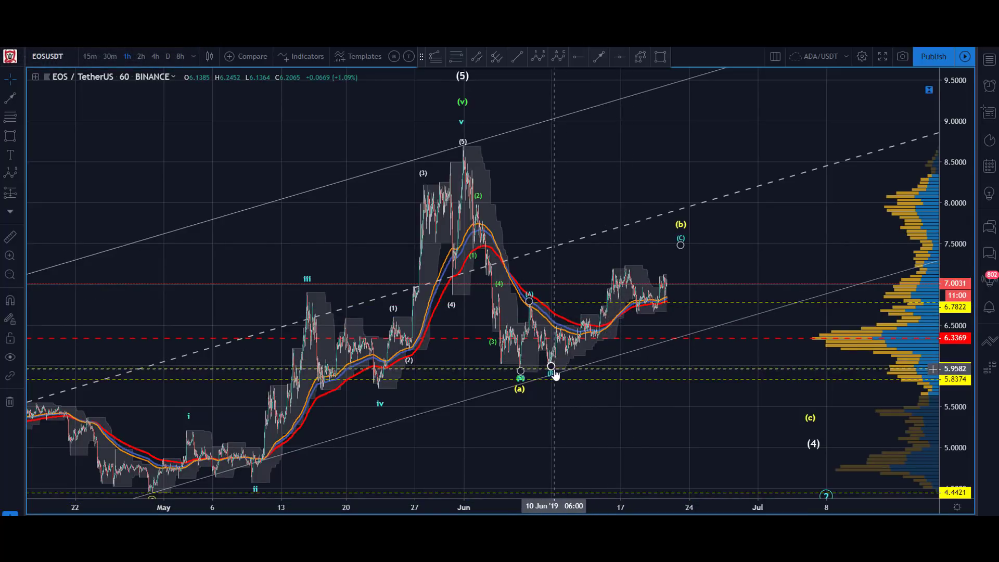
drag(552, 368, 548, 368)
click(576, 402)
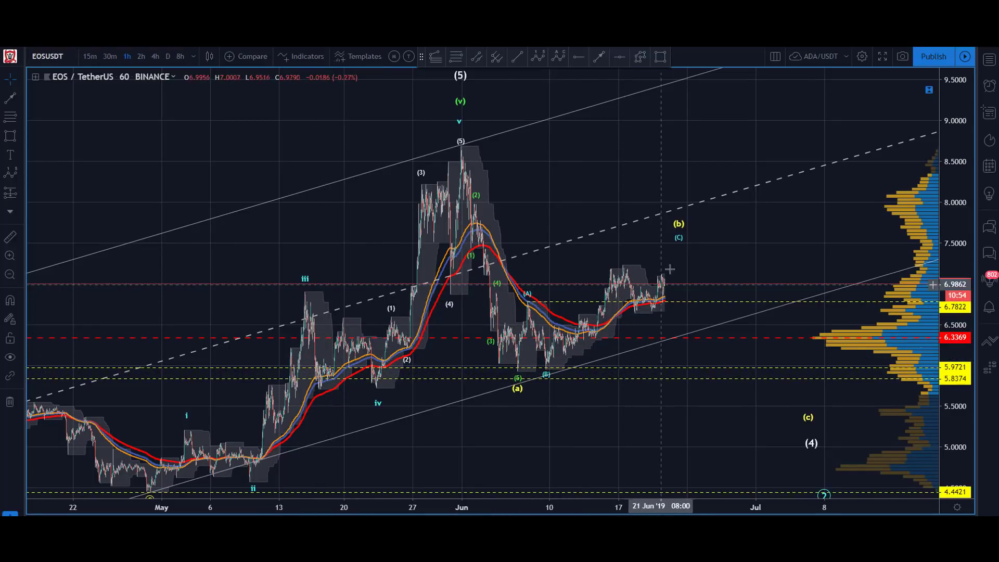
Draw an impulse wave from the cyan (B) low at 5.9781 through 6.4725, 6.1129, 7.2301 and 6.6073 to 7.4035 on 22 June
click(538, 57)
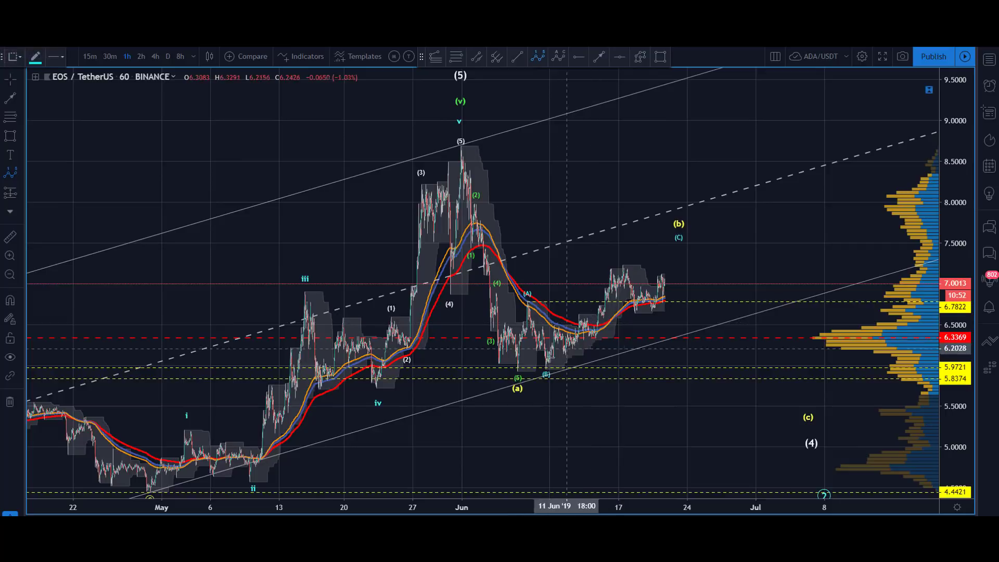
click(546, 375)
click(565, 356)
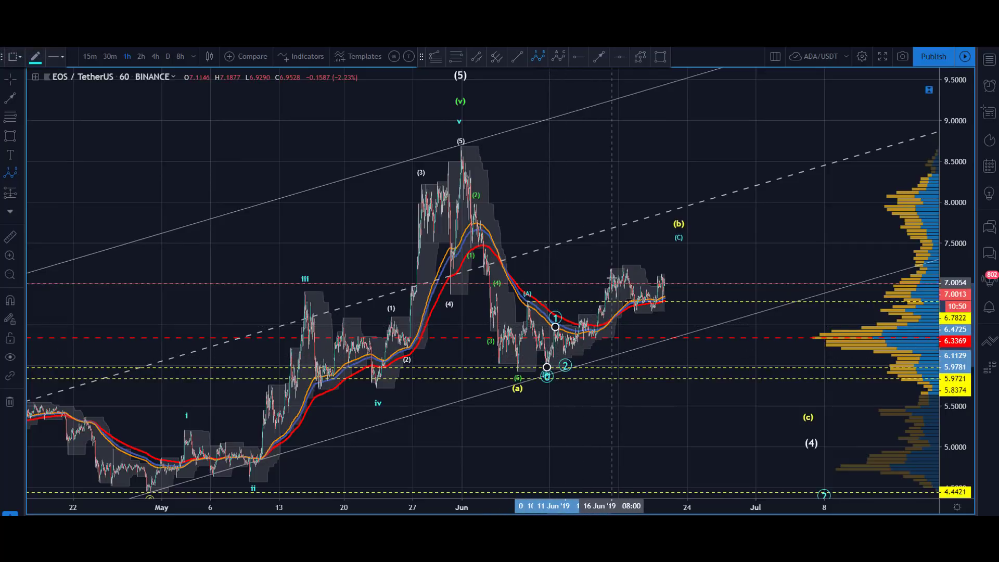
click(621, 264)
click(634, 316)
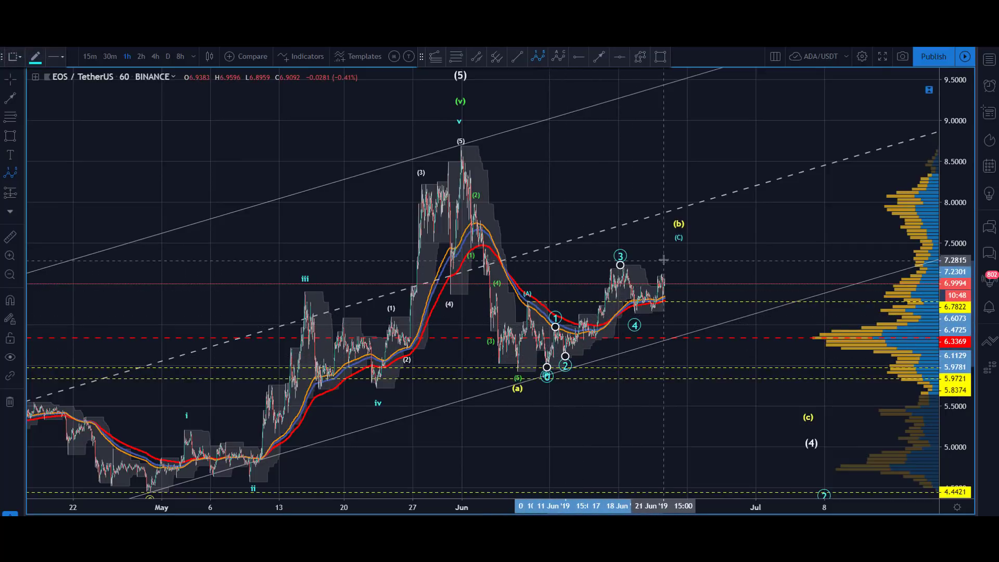
click(667, 251)
Set the impulse wave rising from the (B) low to Intermediate degree and colour it yellow
right_click(668, 254)
mouse_move(723, 461)
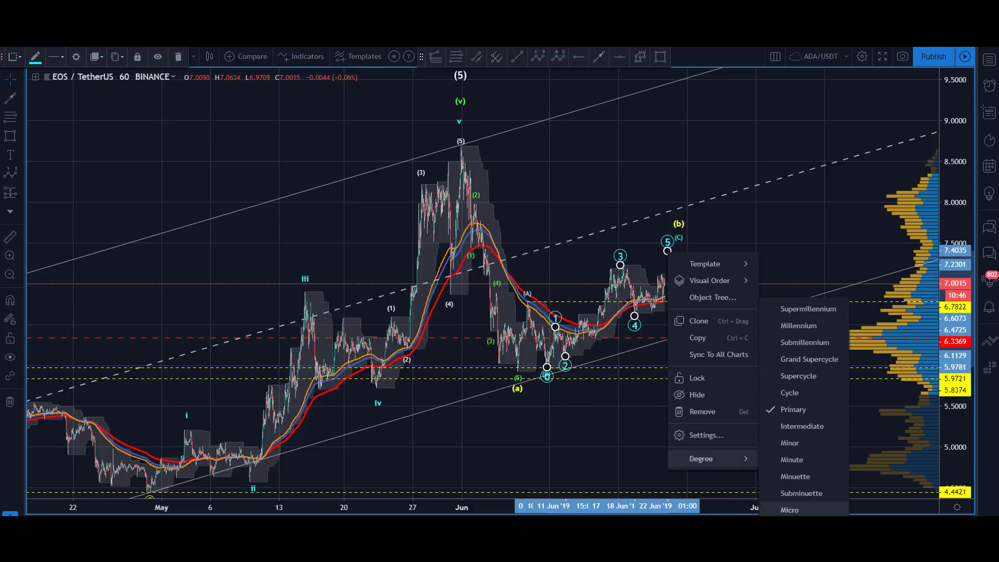
click(802, 426)
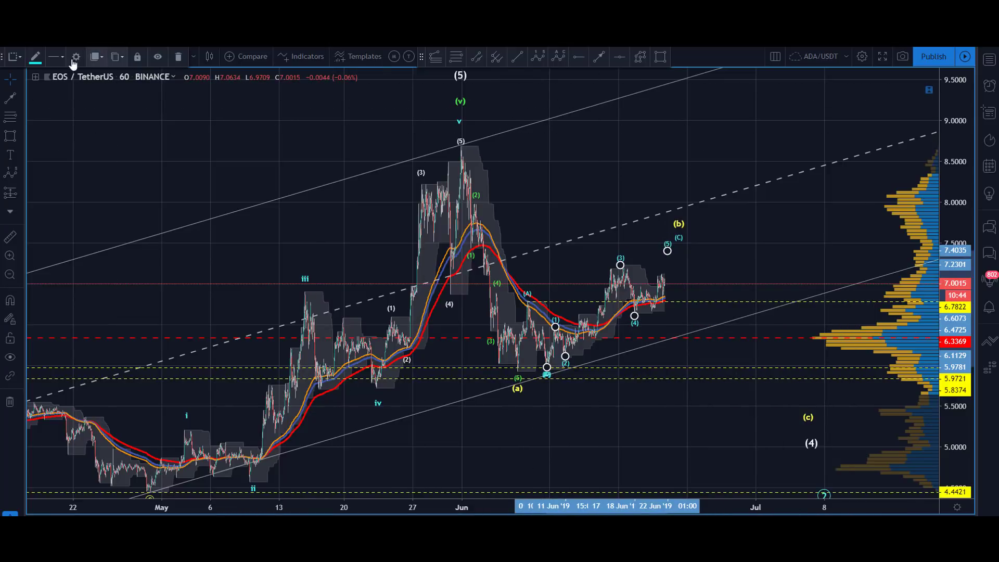
click(35, 61)
click(61, 87)
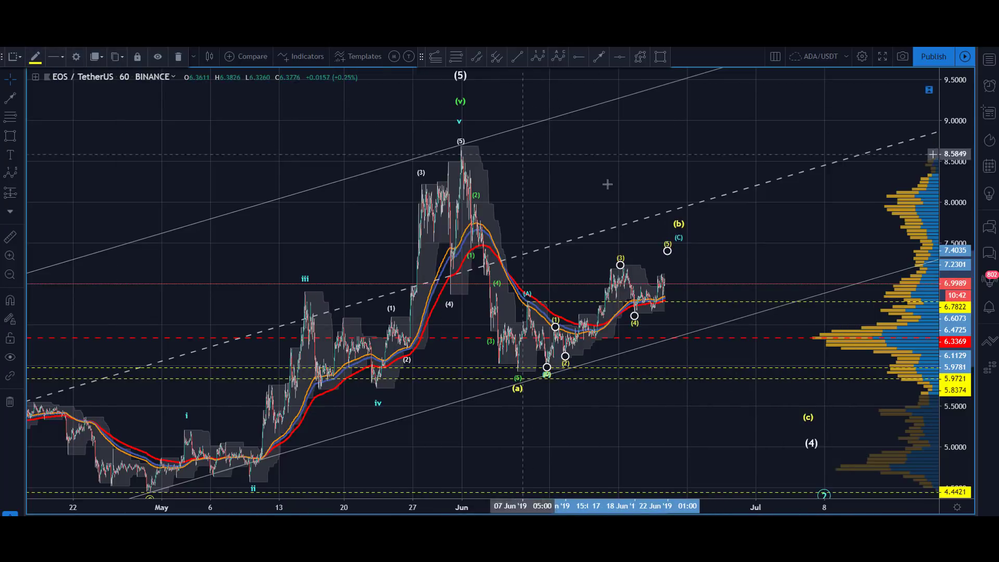
Raise the yellow (b) and cyan (C) wave points above the yellow (5), close to the dashed channel midline
click(658, 182)
mouse_move(680, 224)
mouse_down()
mouse_move(680, 211)
mouse_move(680, 220)
mouse_up()
click(610, 174)
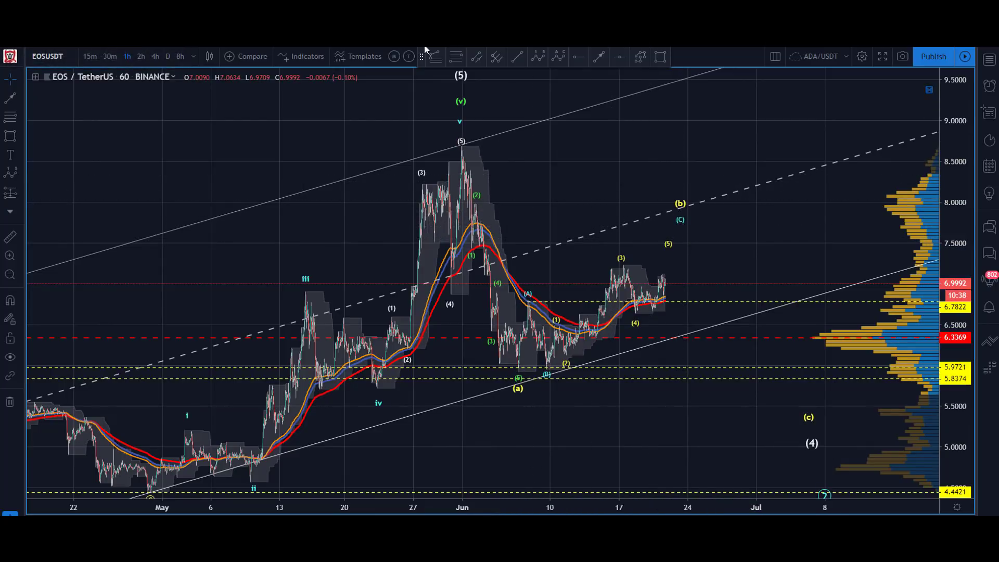
Draw Fibonacci levels from the 31 May peak at 8.6877 down to 5.9139 at the yellow (a) low on 6 June
click(462, 143)
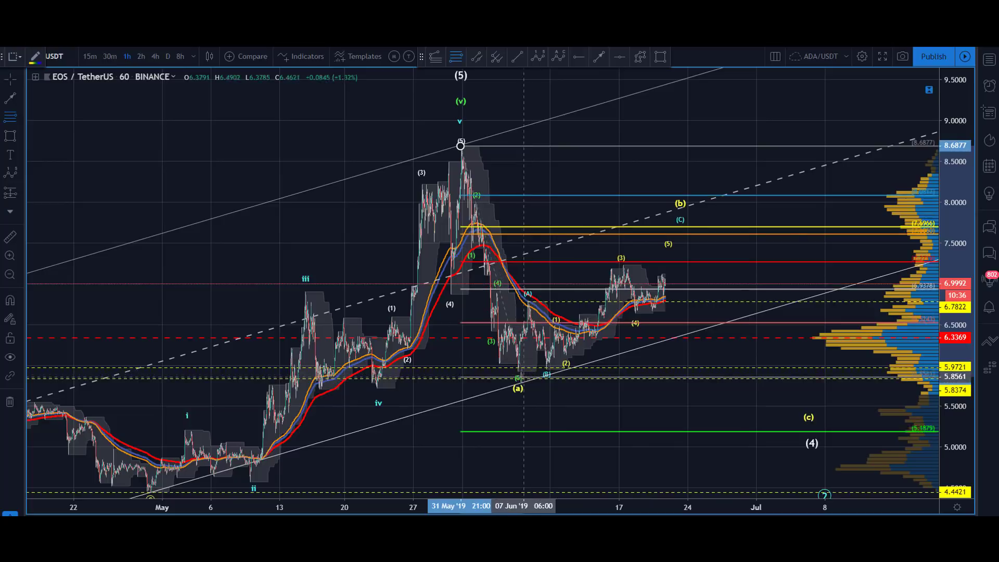
click(512, 373)
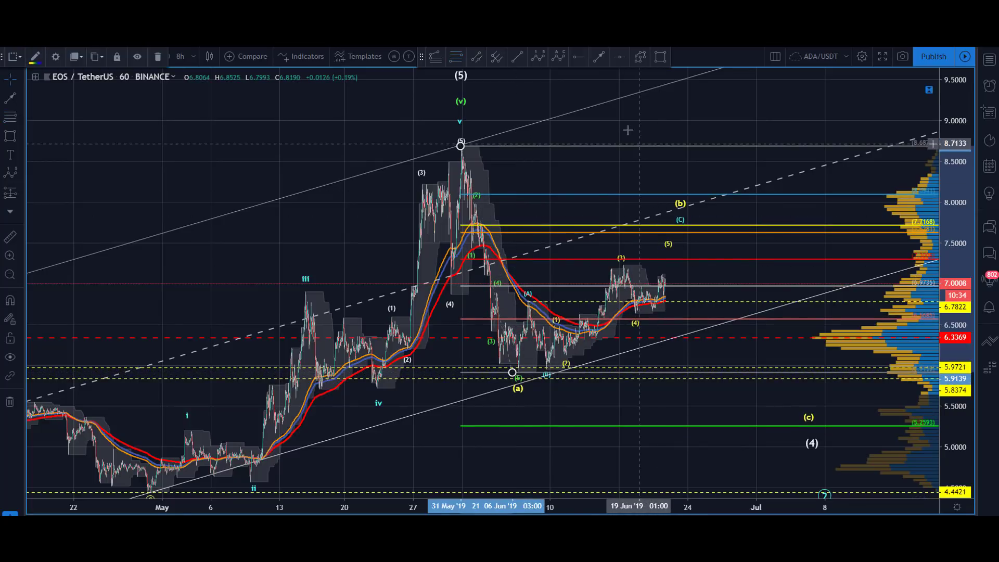
click(598, 56)
click(658, 273)
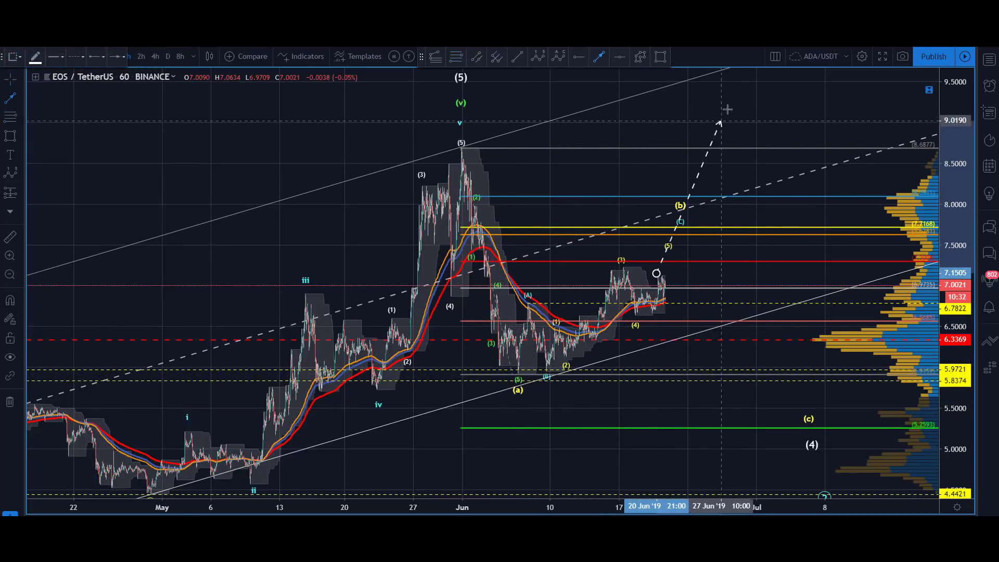
key(Escape)
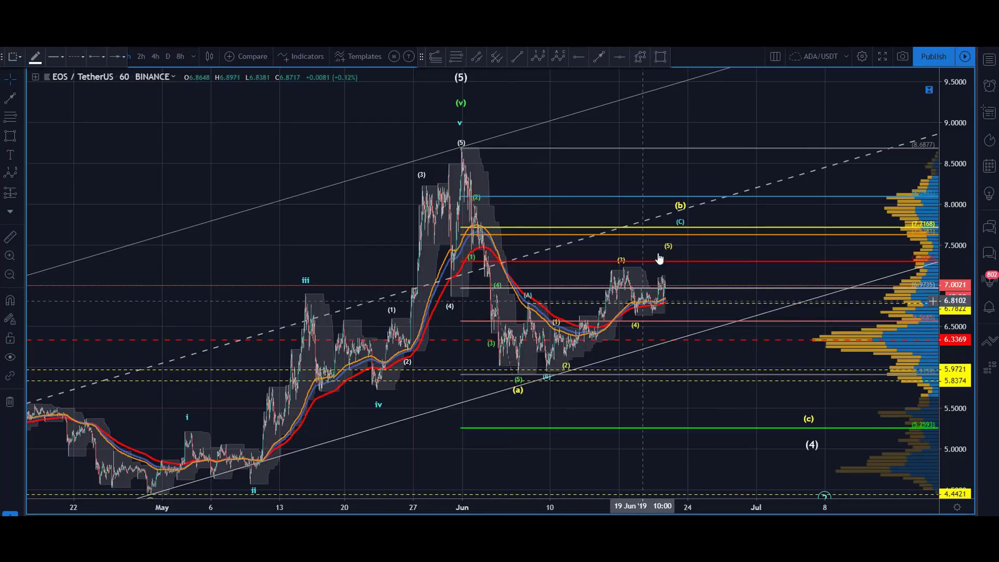
Move the small white (5) wave point from the 31 May peak back to just above the small white (3)
drag(597, 172, 553, 145)
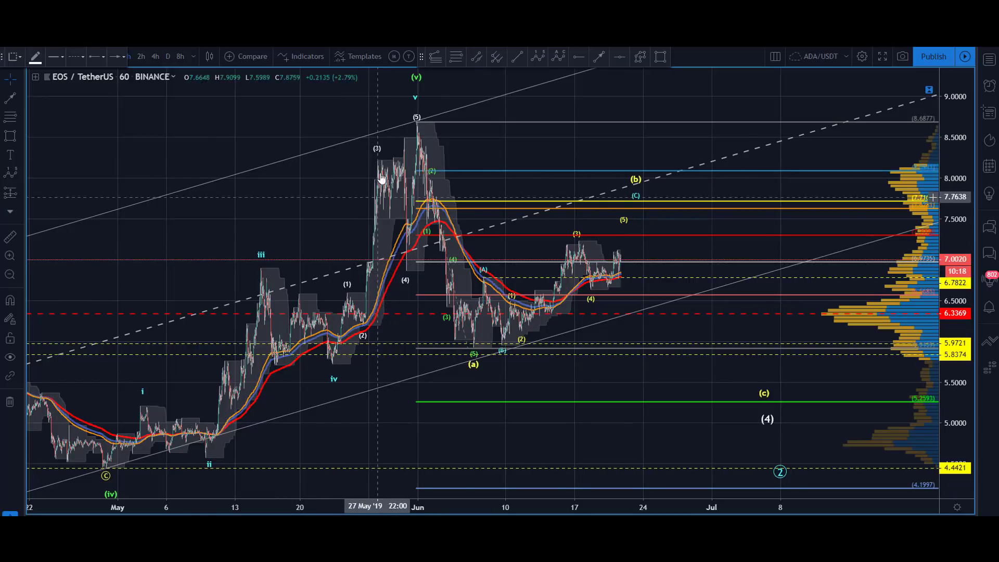
drag(317, 158, 411, 167)
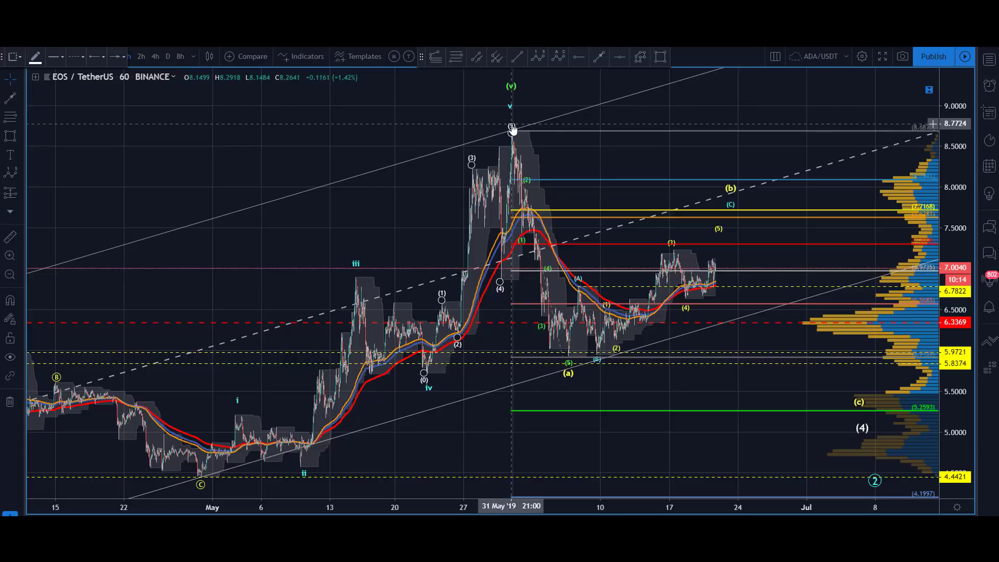
mouse_move(512, 128)
mouse_down()
mouse_move(466, 144)
mouse_move(479, 136)
mouse_up()
click(372, 114)
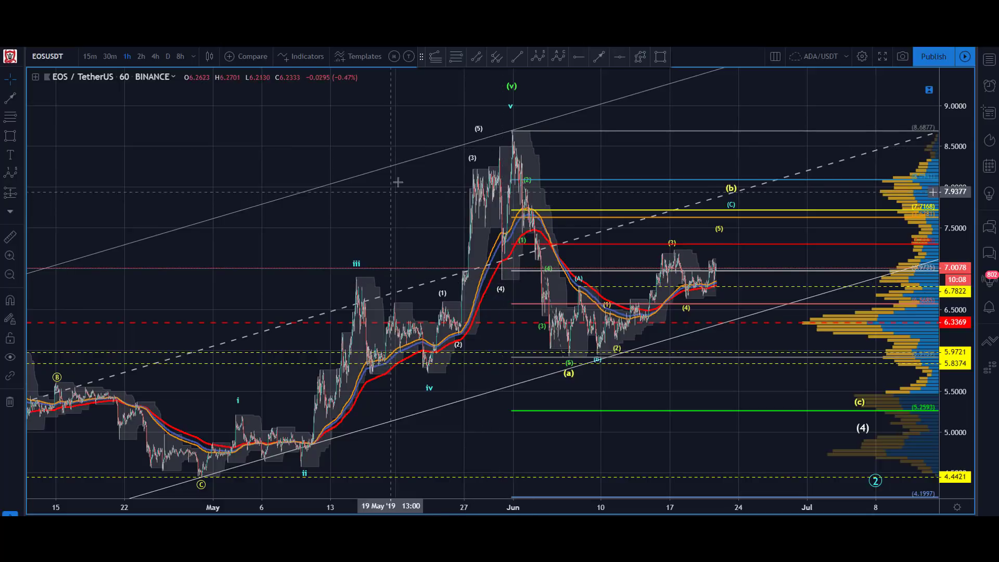
click(640, 58)
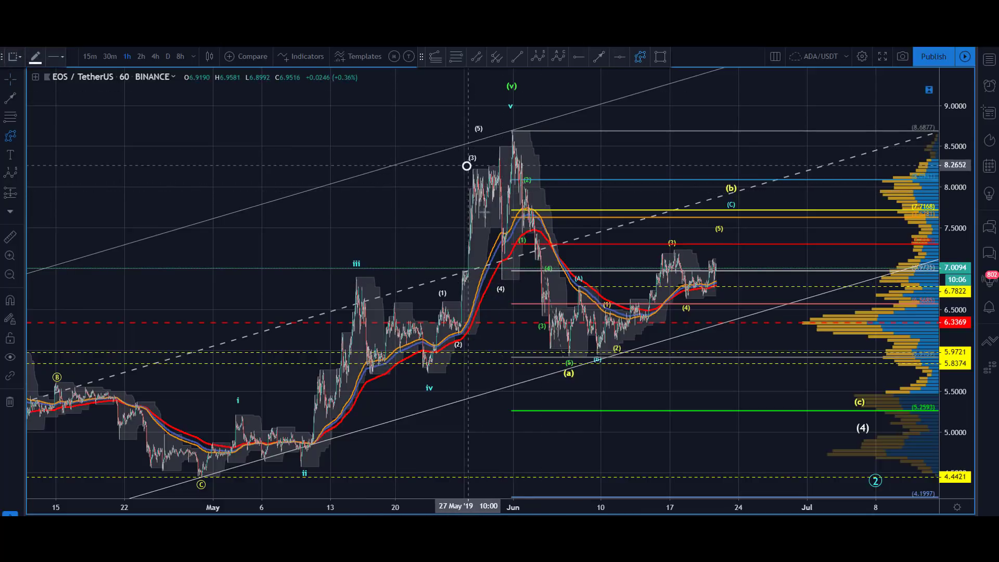
click(514, 128)
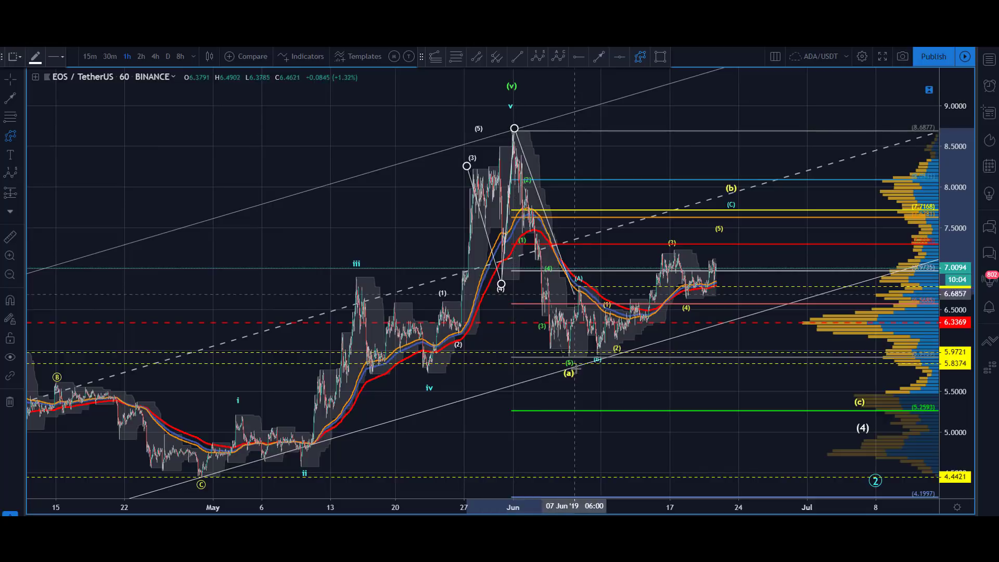
key(Escape)
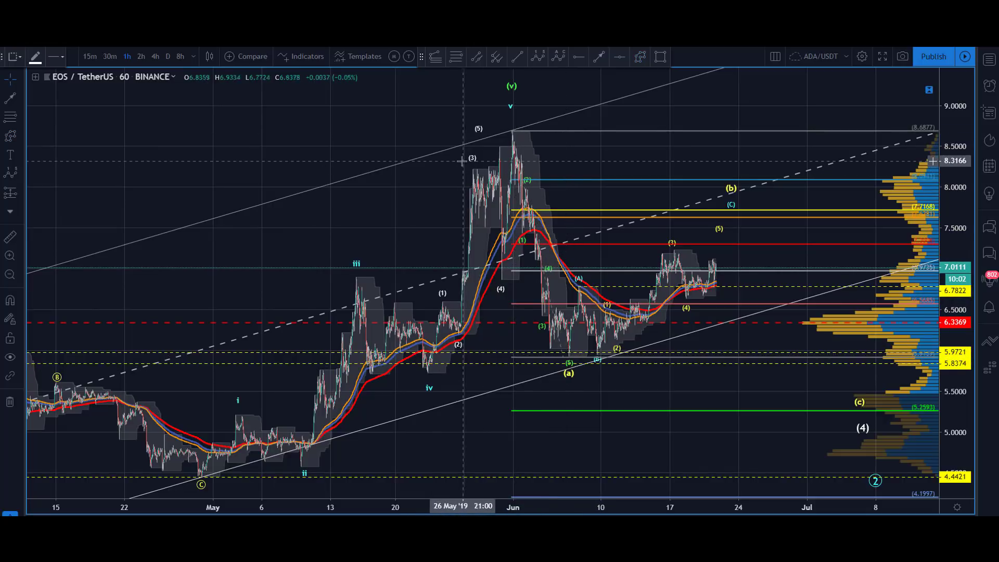
Try the small white (3), (4) and (5) wave points on the 27 May rally at about 7.98, 7.40 and 8.27
drag(474, 162, 465, 187)
drag(478, 143, 470, 165)
drag(500, 284, 472, 237)
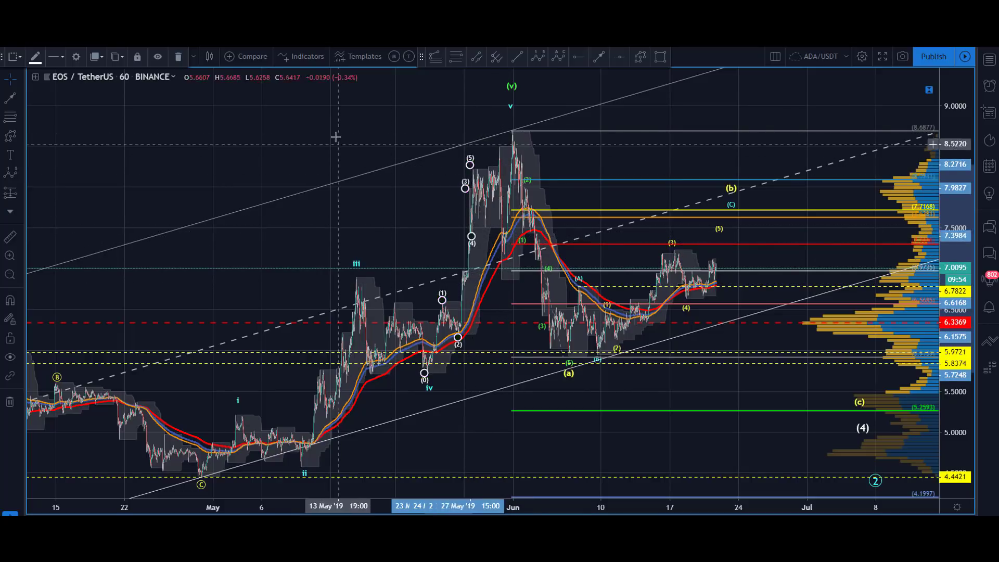
click(334, 138)
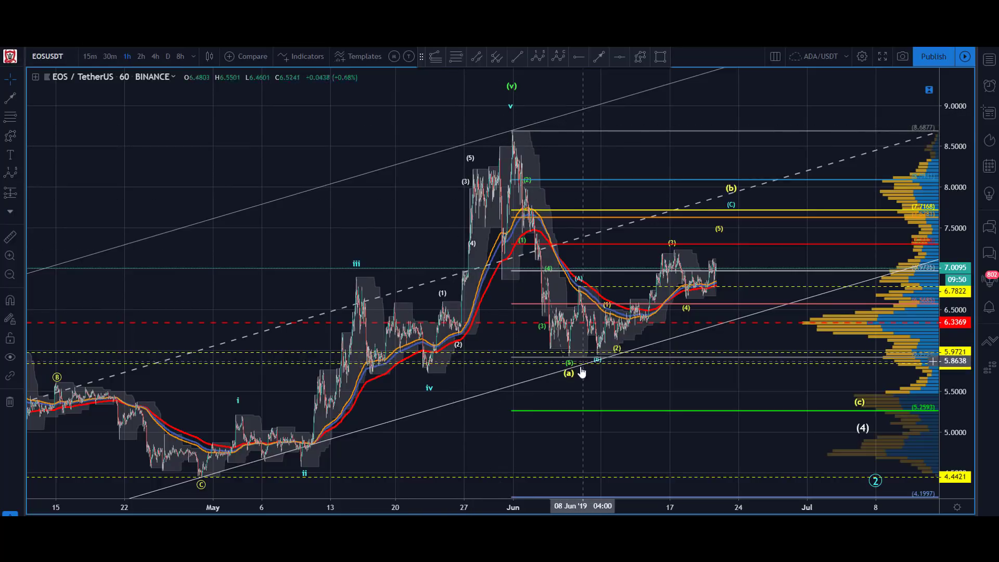
drag(699, 119, 663, 125)
click(598, 56)
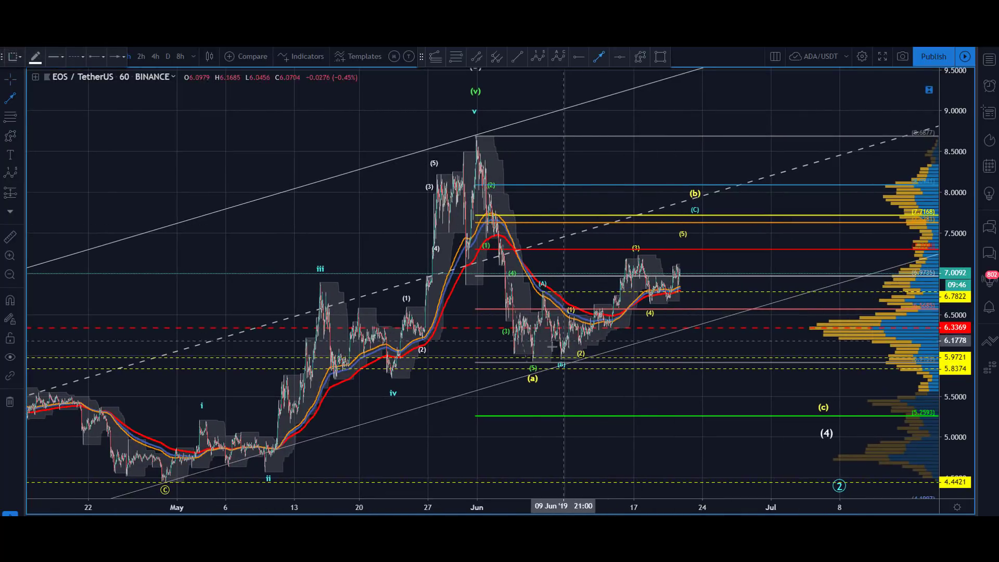
click(530, 363)
key(Escape)
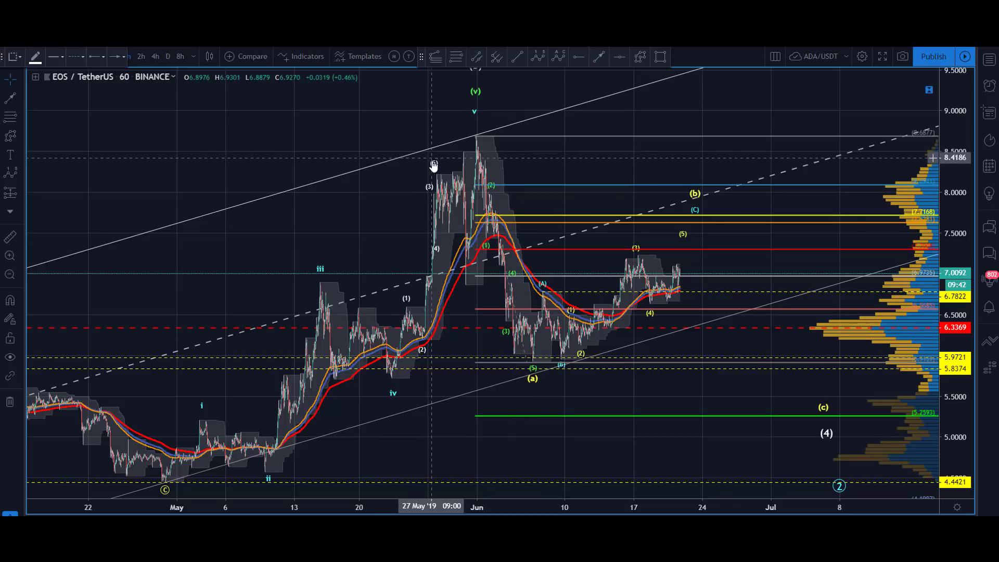
Move the small white (5) to the 31 May peak, (3) to the first spike high, and (4) to about 6.87 near the pre-peak low
drag(432, 159, 473, 138)
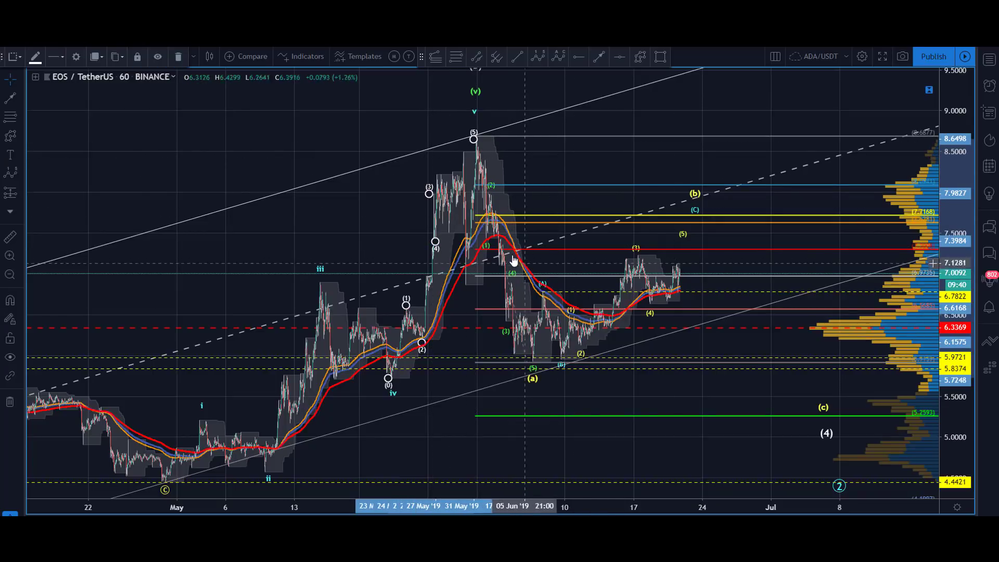
drag(425, 191, 436, 176)
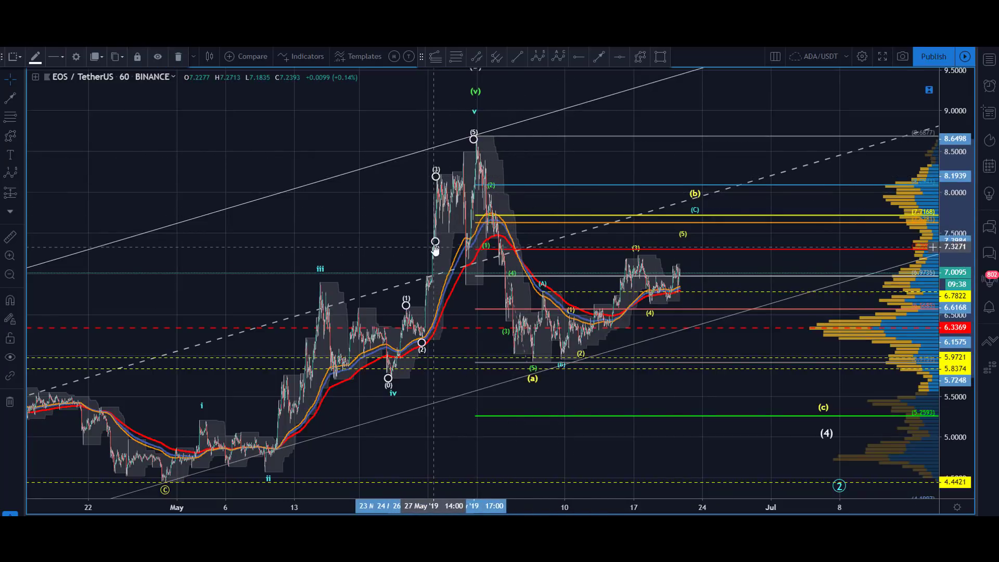
drag(449, 230, 458, 285)
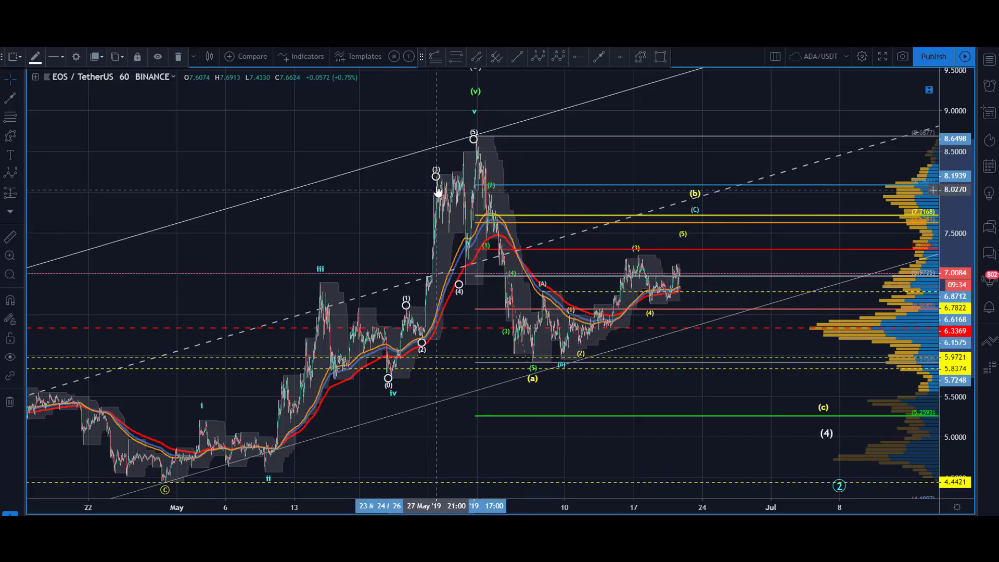
click(412, 185)
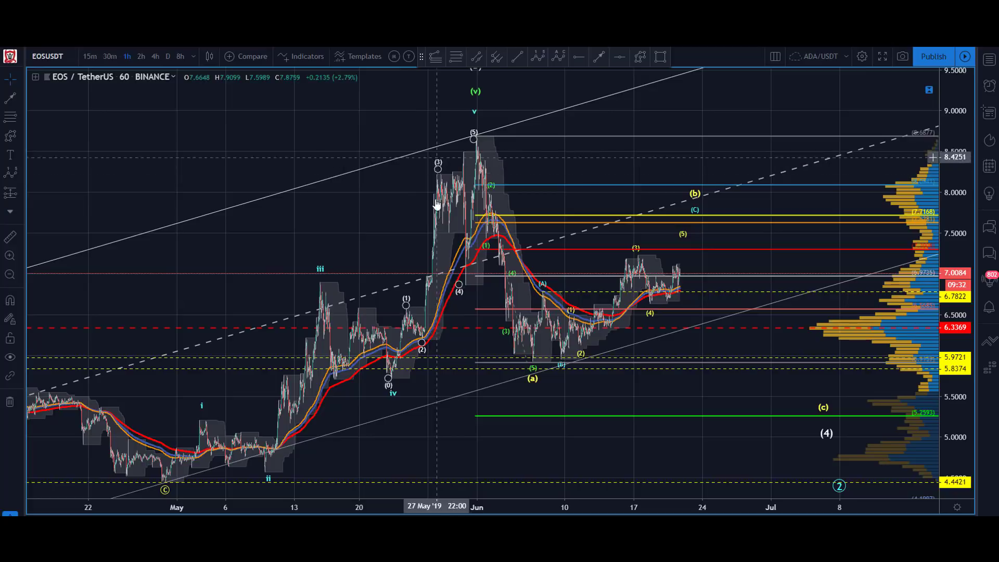
Shift the small white (3) wave point along the late-May highs to about 8.28 and place (4) at the pre-peak low near 6.82
drag(439, 166, 456, 152)
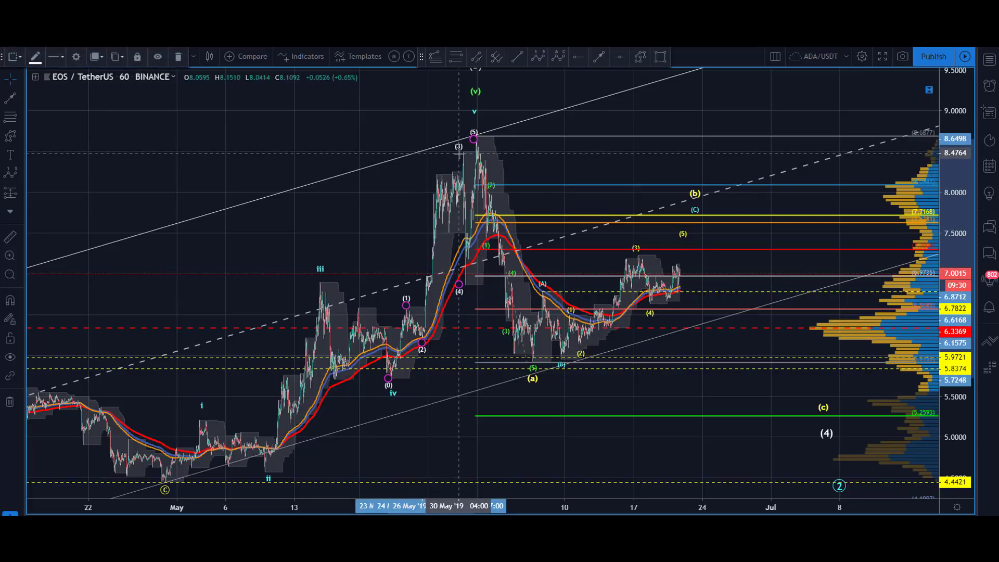
click(401, 141)
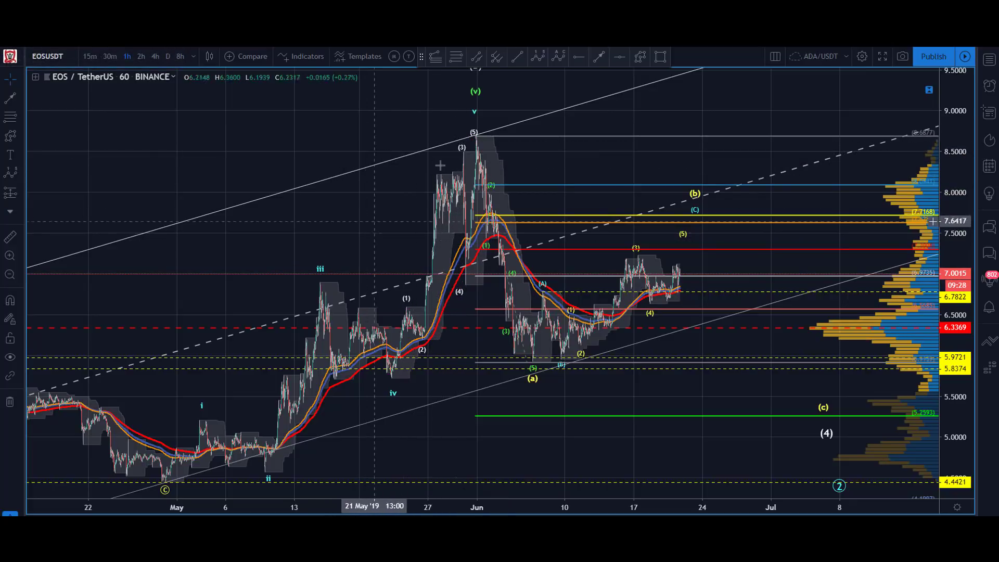
drag(463, 154, 451, 168)
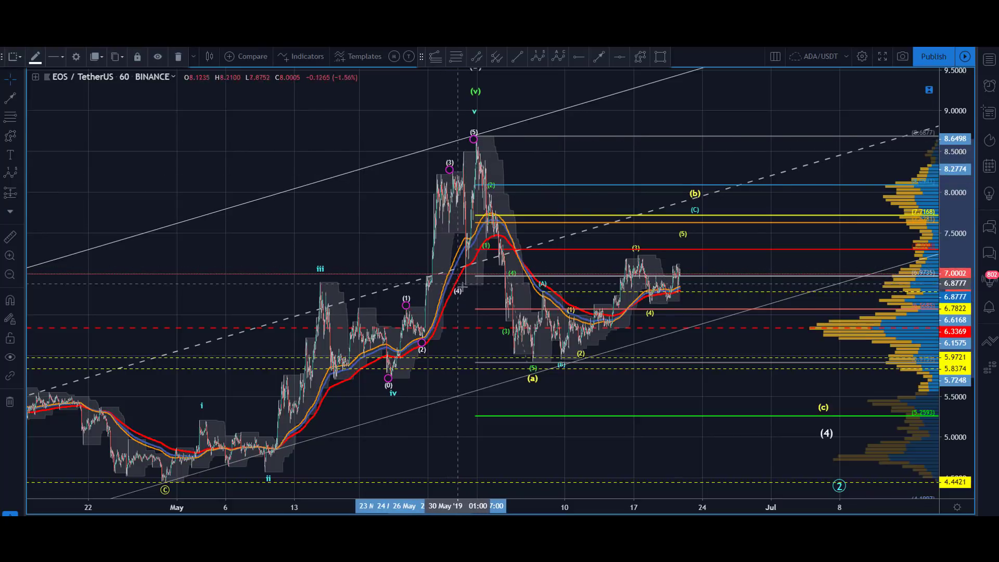
click(452, 156)
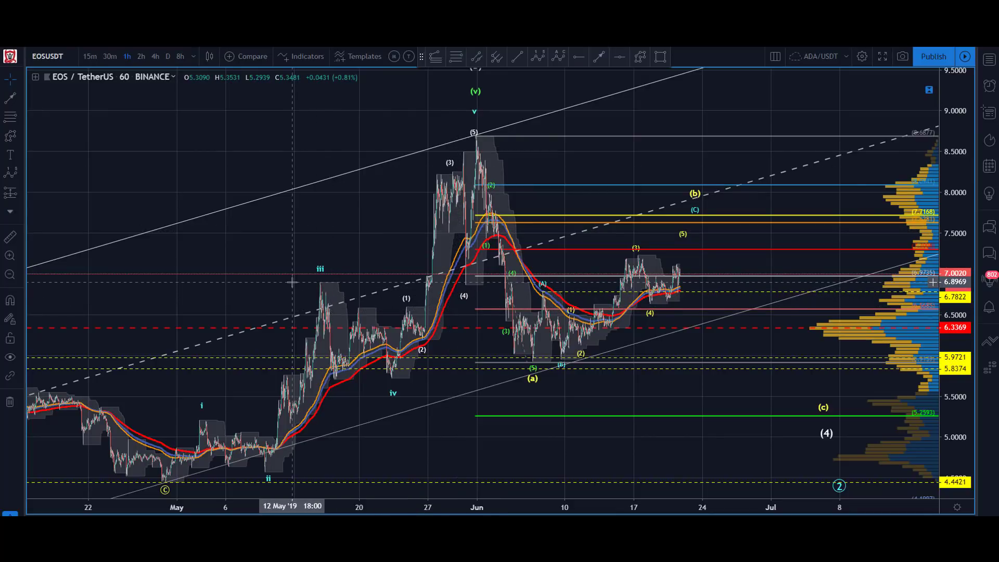
Draw a horizontal ray from the cyan wave iii high at 6.8905
click(579, 58)
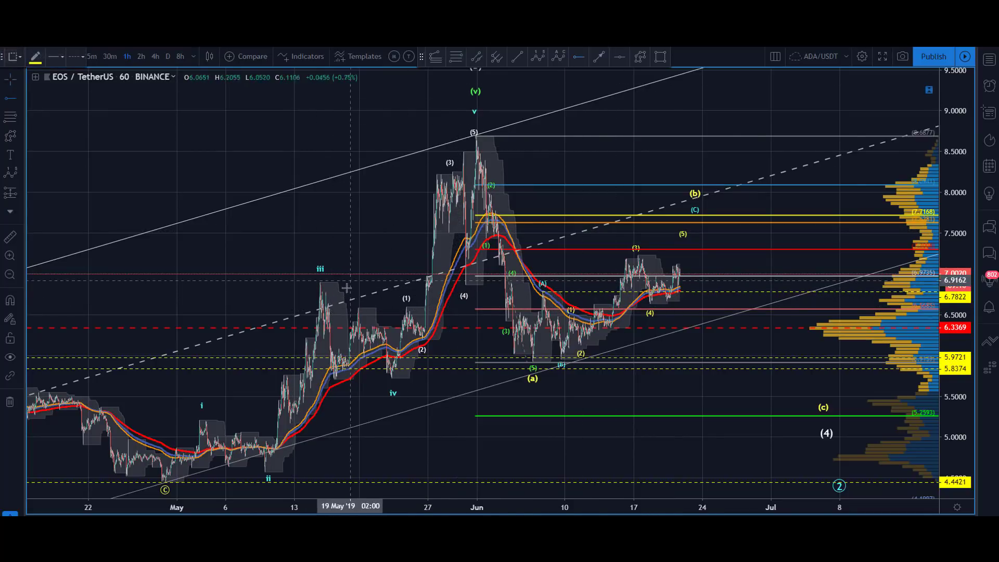
click(320, 283)
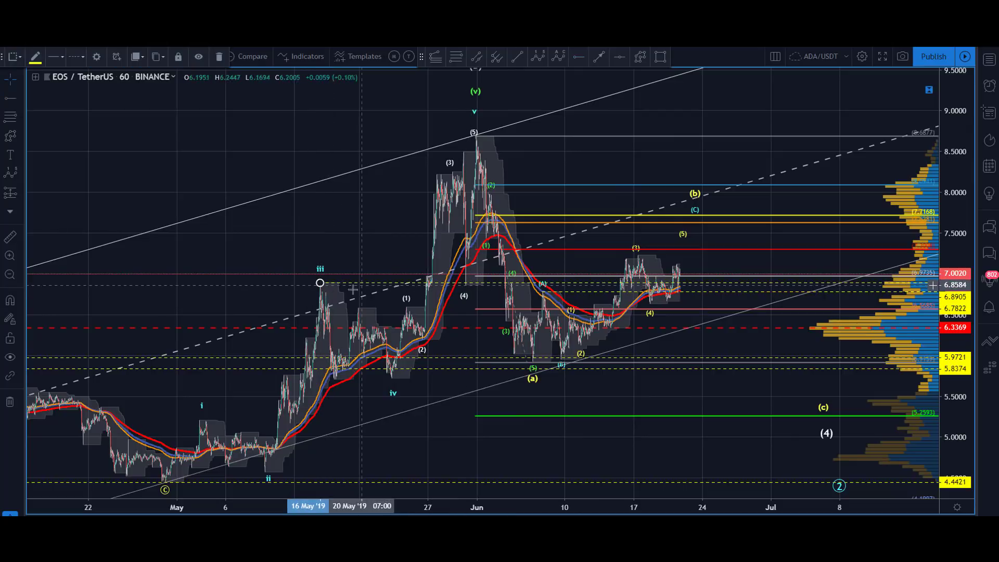
click(266, 281)
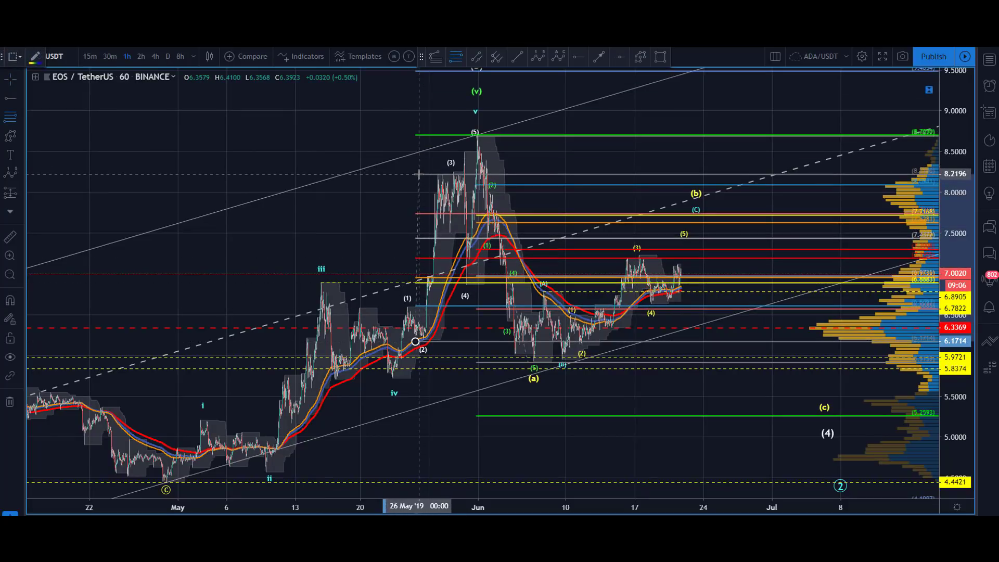
Draw Fibonacci levels from about 6.18 near the small white (2) up to 8.2196, and move the small white (3) over the first spike high
click(418, 175)
drag(451, 165, 439, 168)
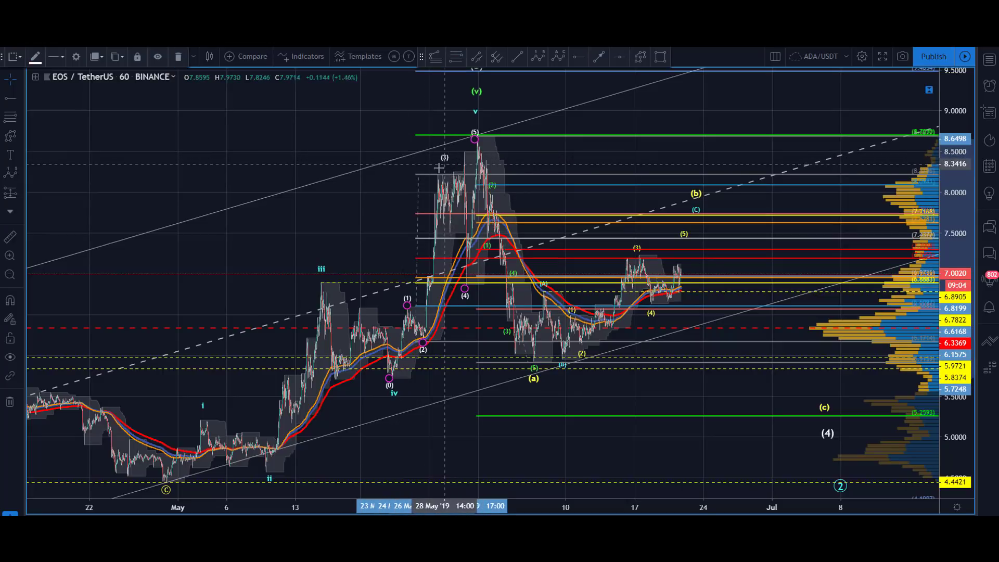
click(392, 172)
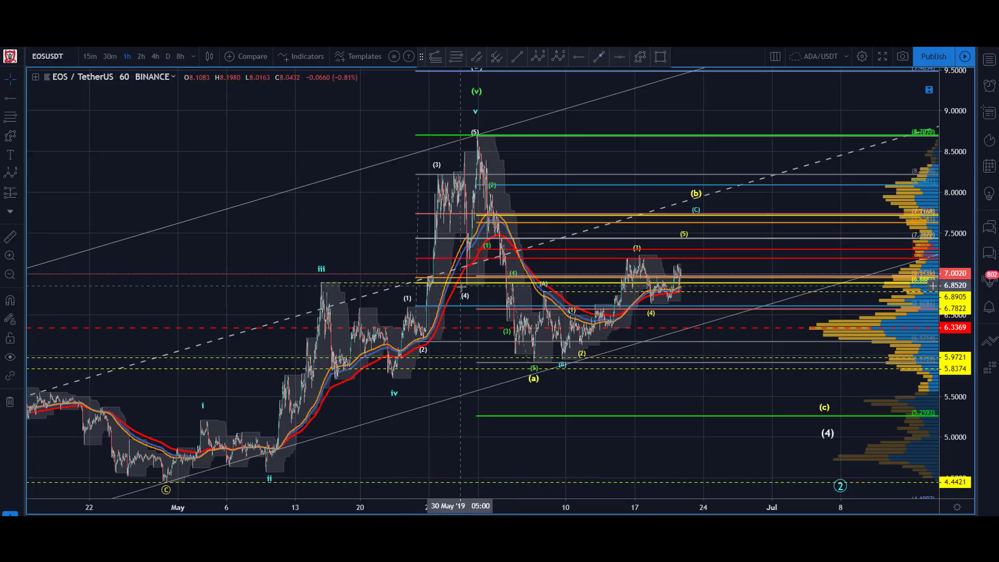
click(403, 314)
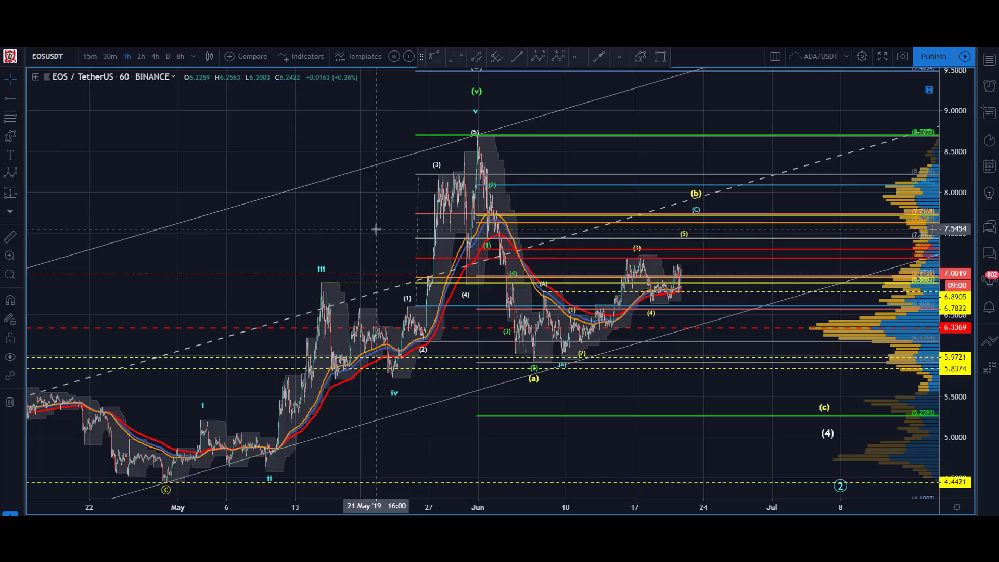
drag(416, 341, 408, 340)
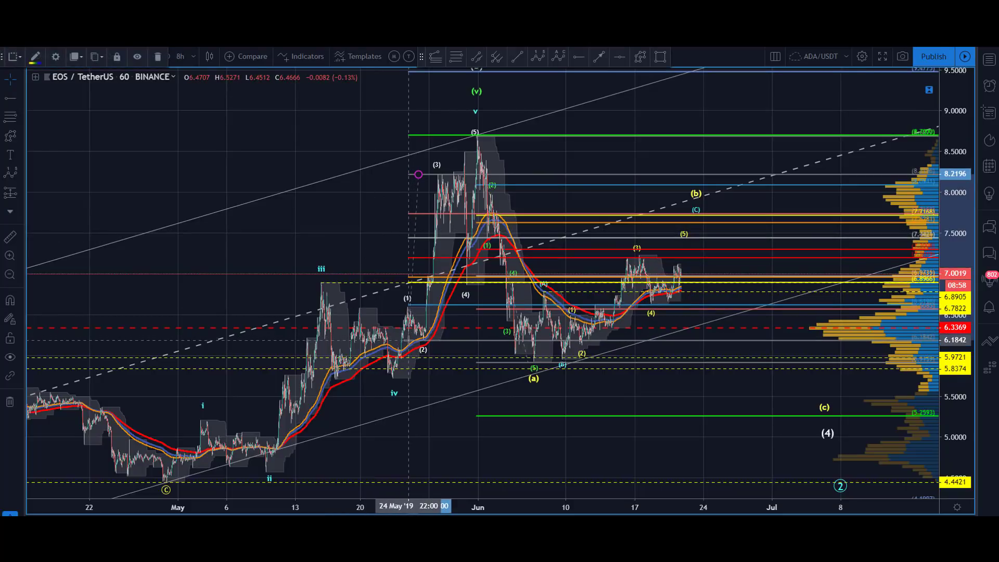
click(394, 281)
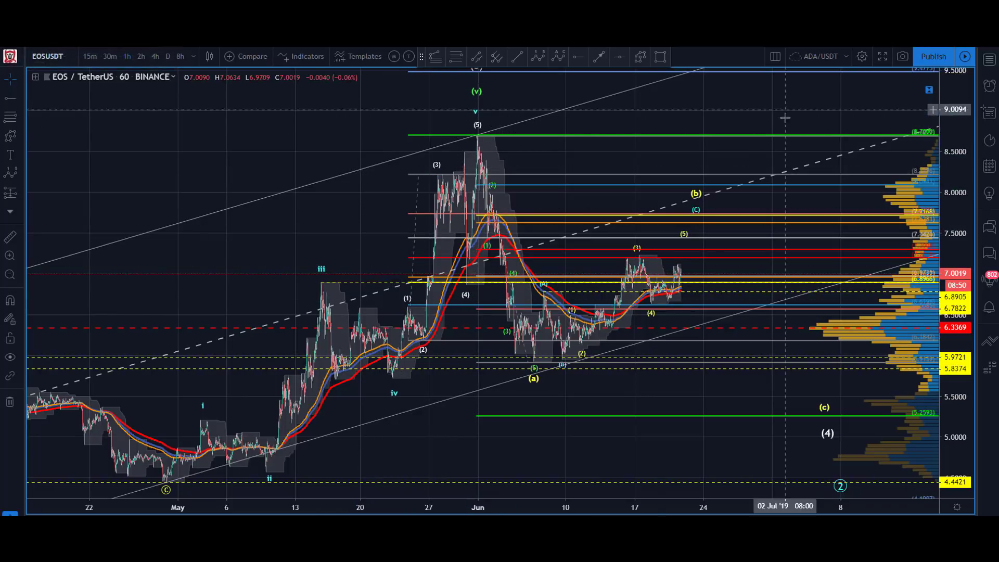
Draw a tilted ellipse around the price action at the 31 May peak, from about 8.73 down to 7.13
drag(945, 102, 945, 165)
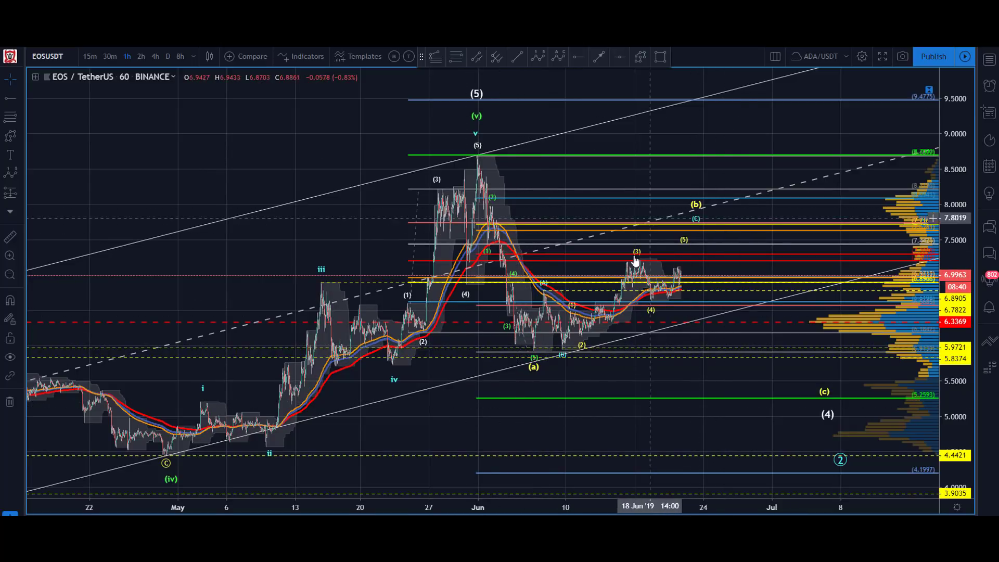
drag(621, 171, 519, 142)
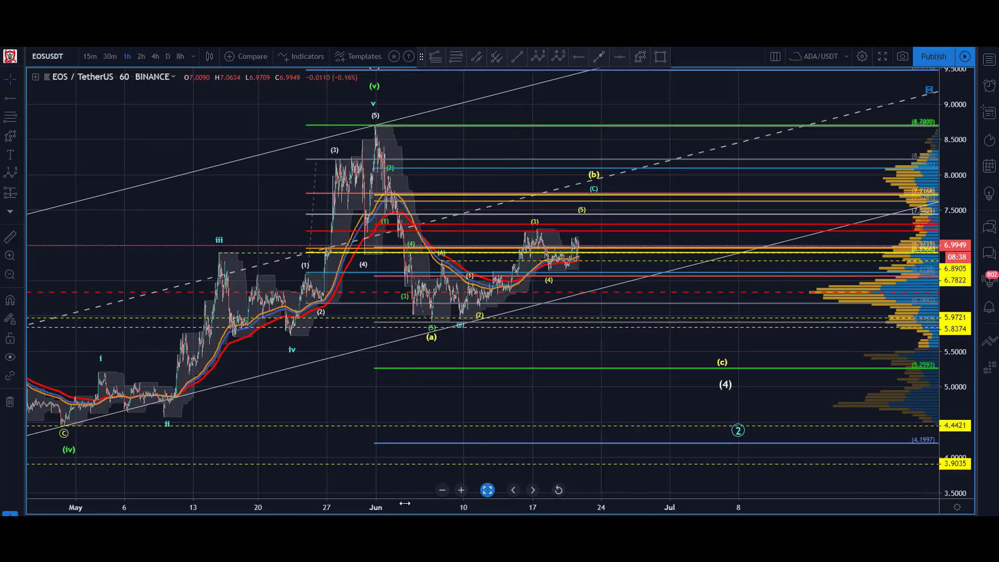
scroll(447, 479, down, 3)
drag(223, 137, 158, 163)
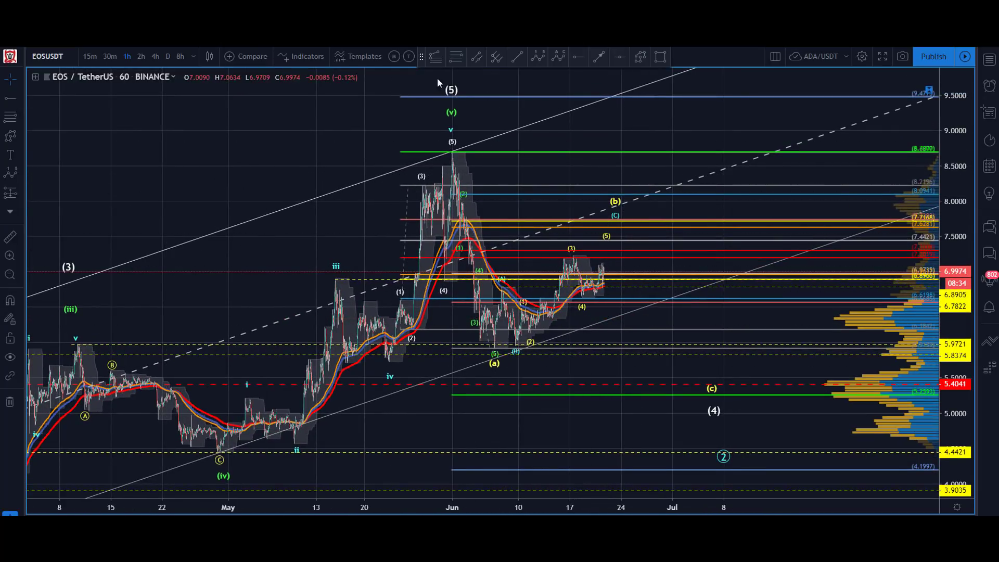
click(23, 136)
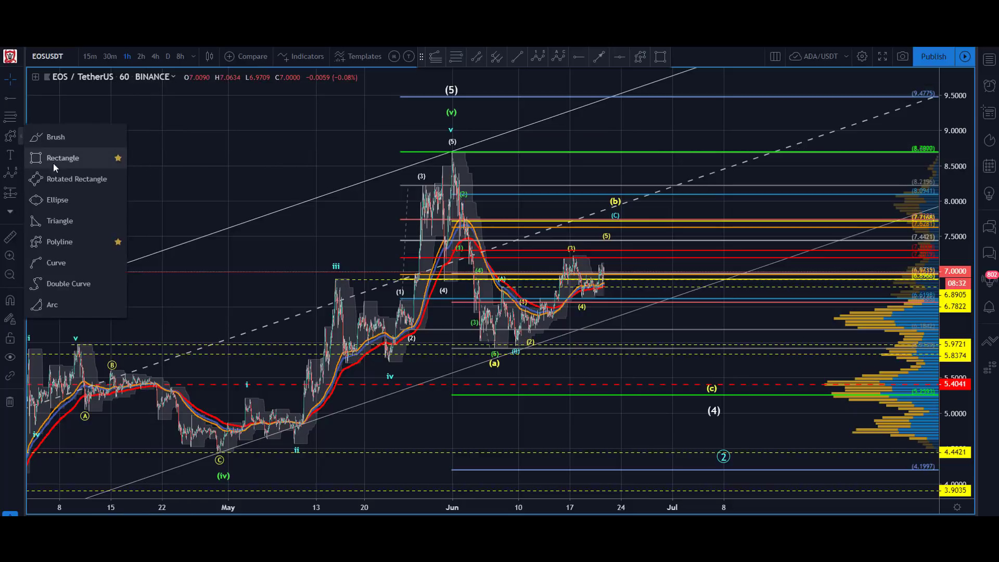
click(51, 201)
click(401, 151)
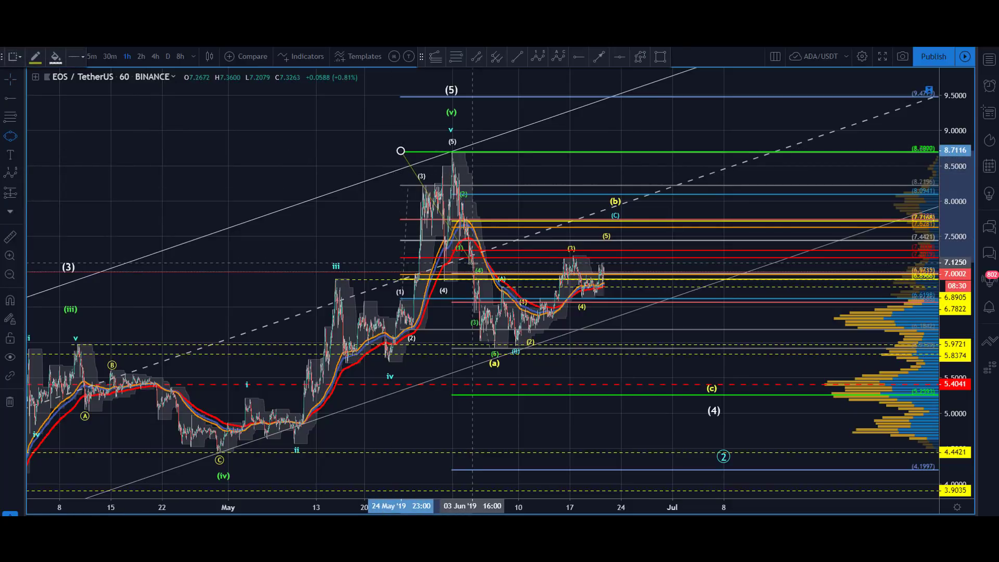
click(471, 263)
click(443, 269)
click(322, 177)
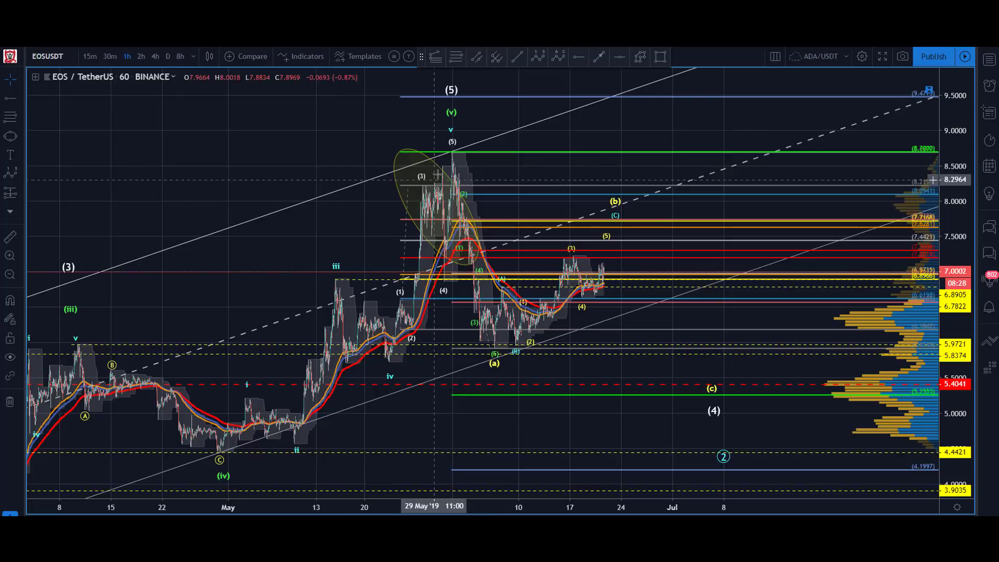
drag(400, 151, 416, 149)
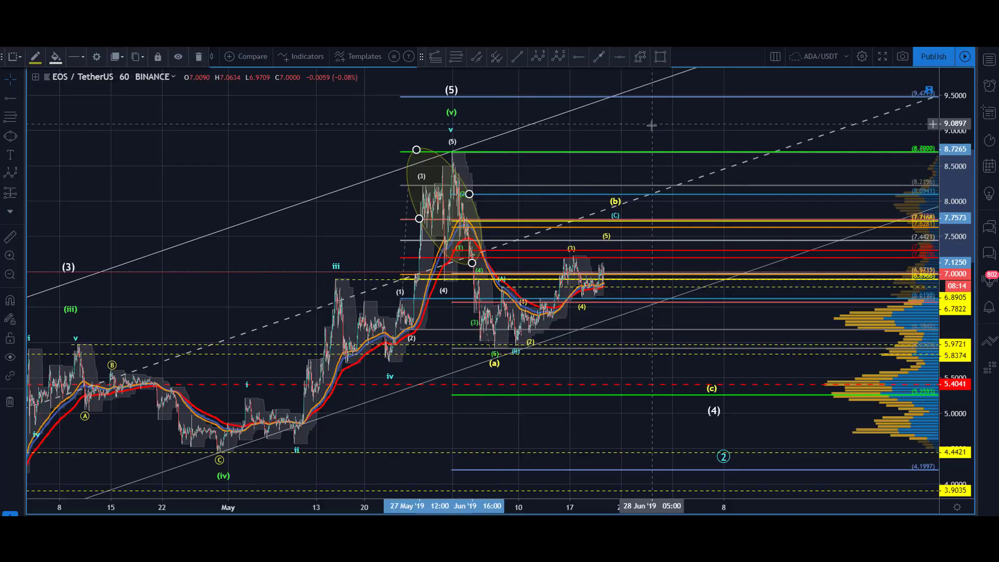
click(640, 59)
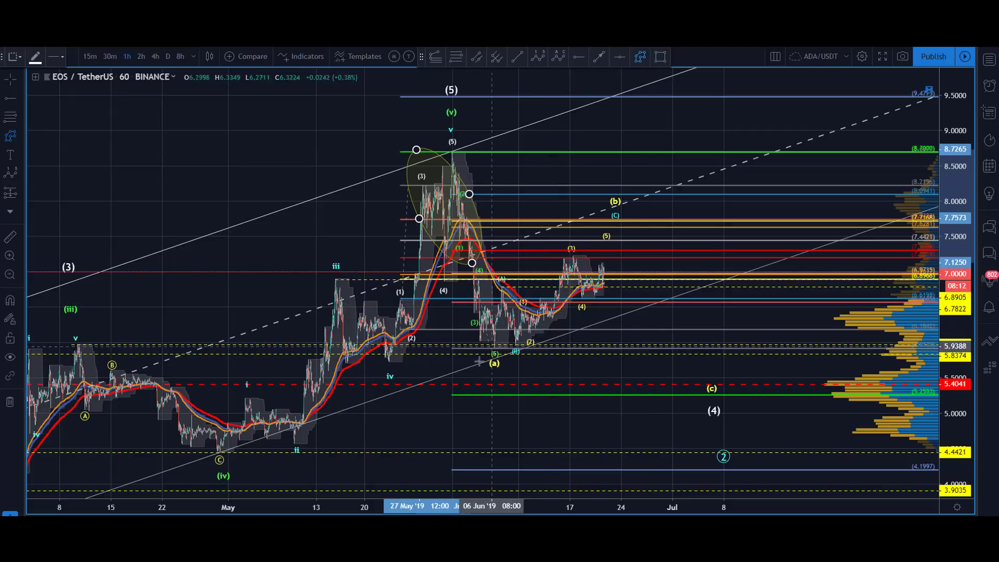
click(488, 358)
click(630, 168)
click(687, 289)
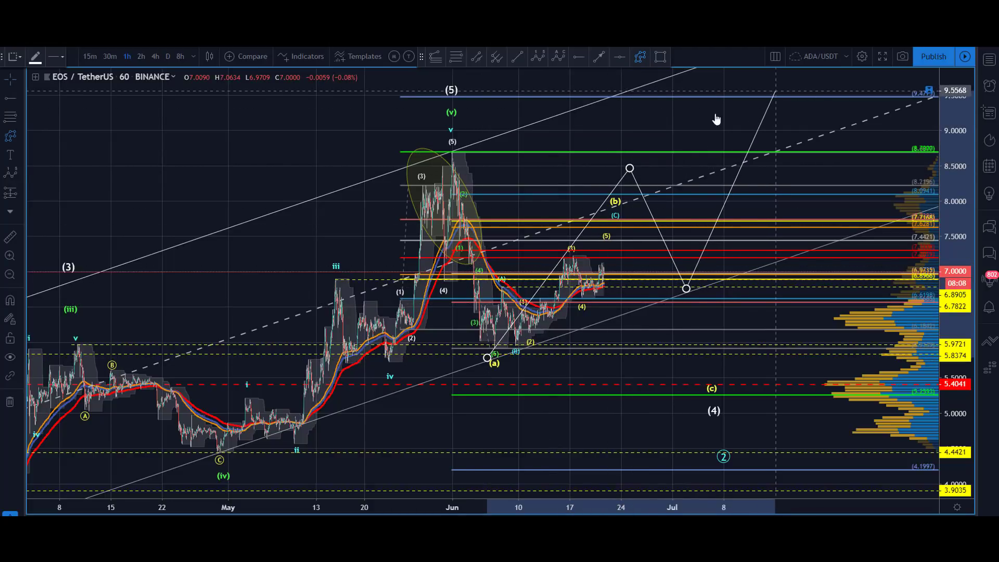
key(Escape)
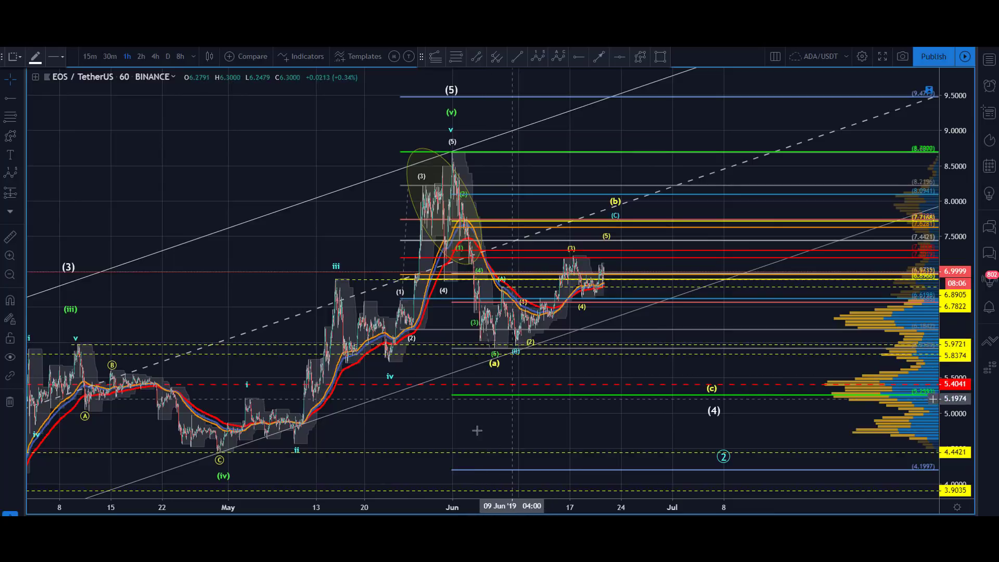
Switch the EOS/Tether chart to the 4-hour timeframe
drag(248, 185, 370, 123)
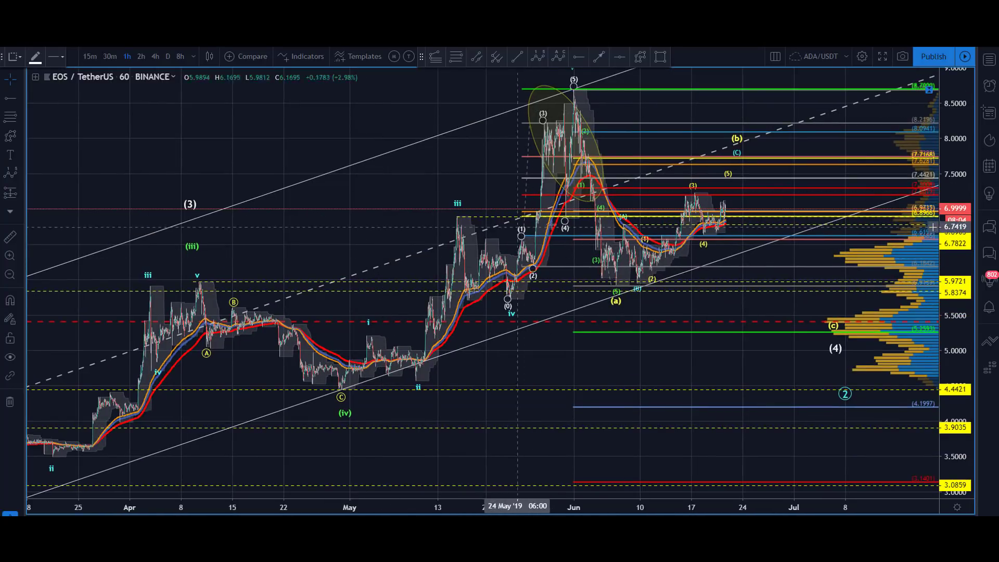
click(155, 57)
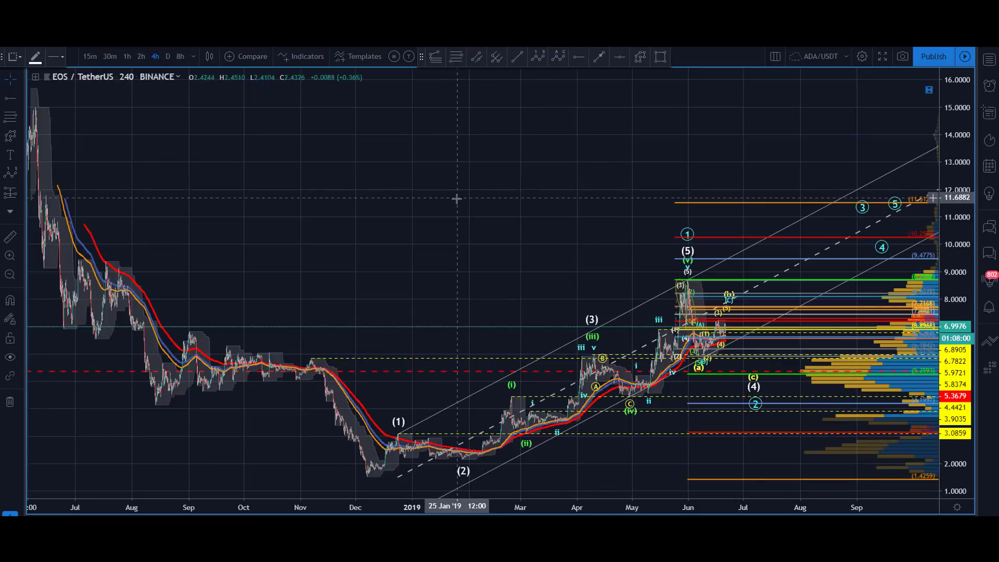
Draw Fibonacci levels from the December 2018 low at 1.5156 up to 8.6912
drag(457, 199, 279, 162)
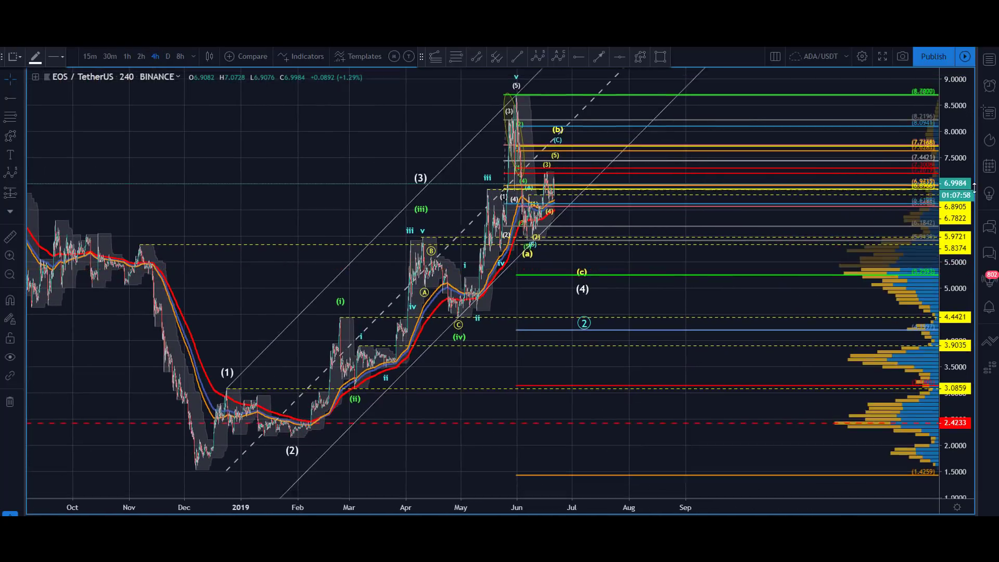
click(456, 58)
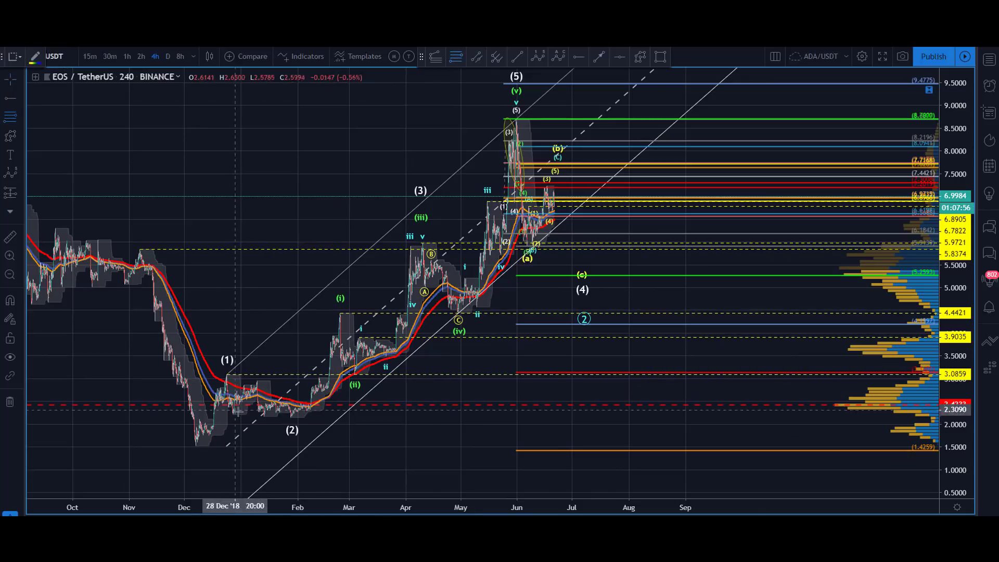
click(196, 446)
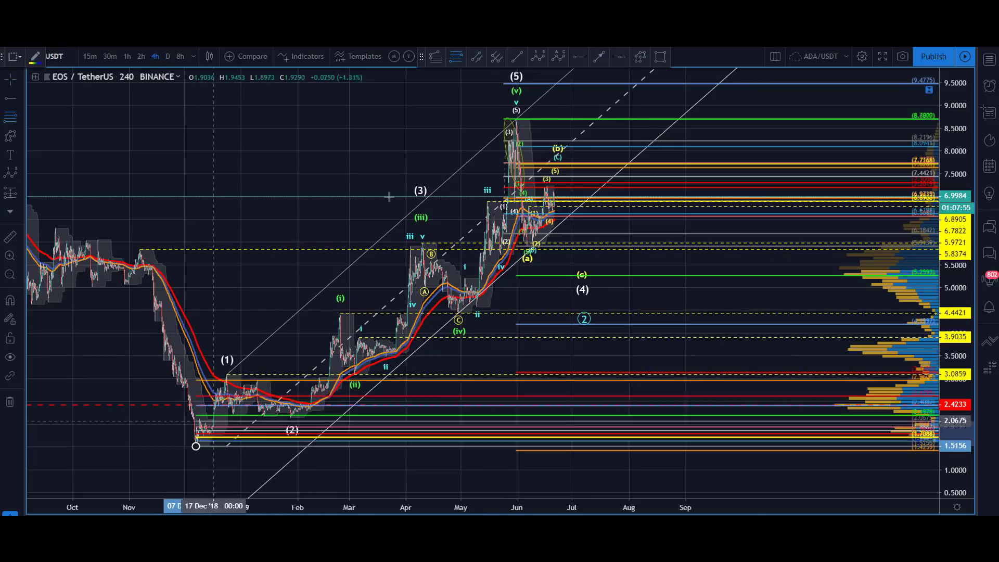
click(432, 119)
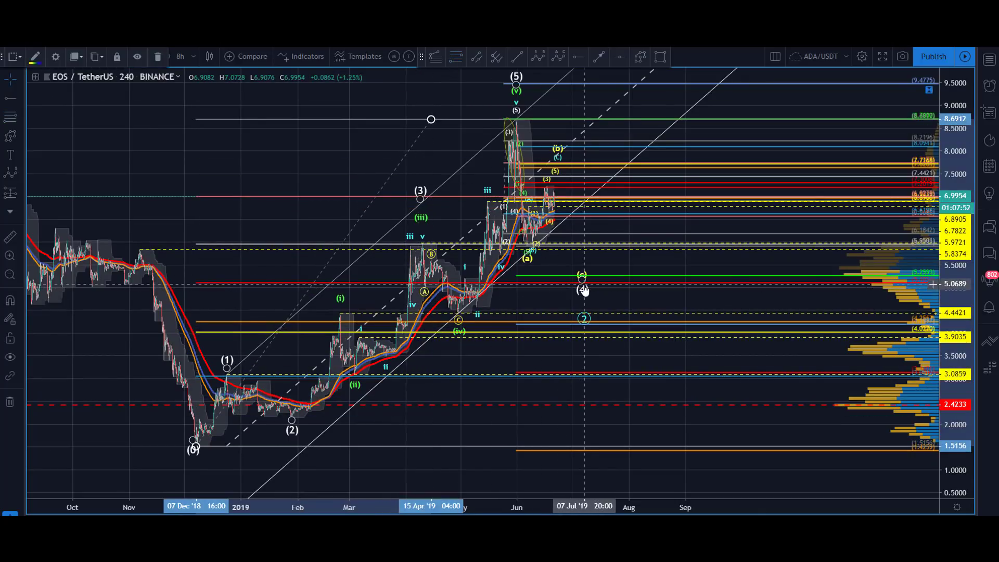
click(307, 135)
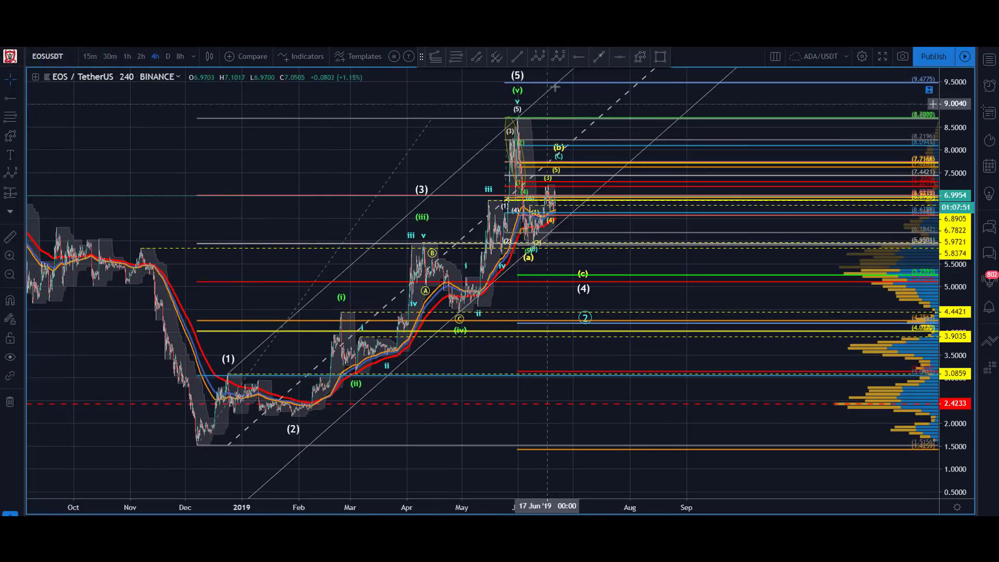
Draw a zigzag path from the late-May peak through yellow (a) and (b), down to about 5.11, then up to about 9.22
click(640, 57)
click(514, 116)
click(528, 254)
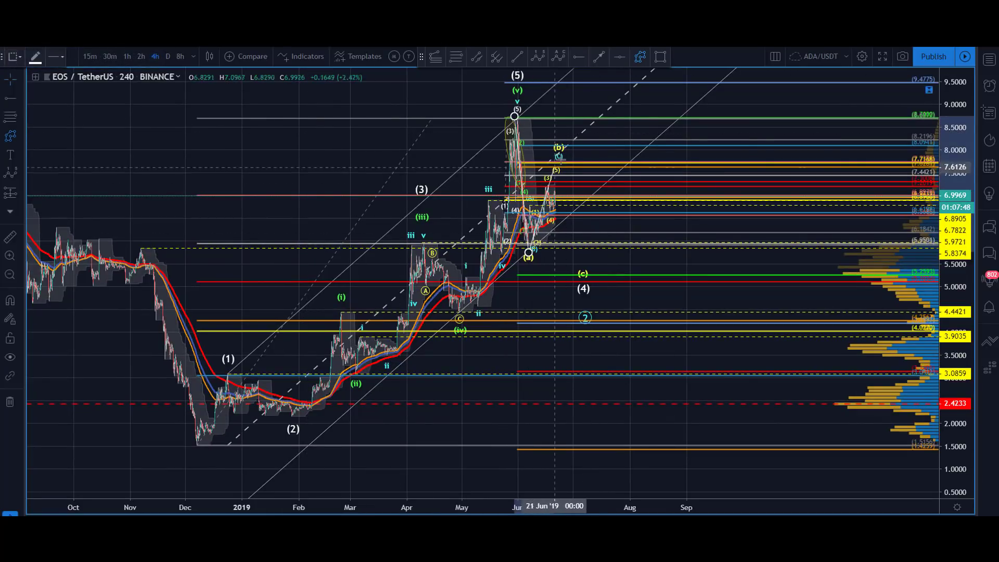
click(561, 148)
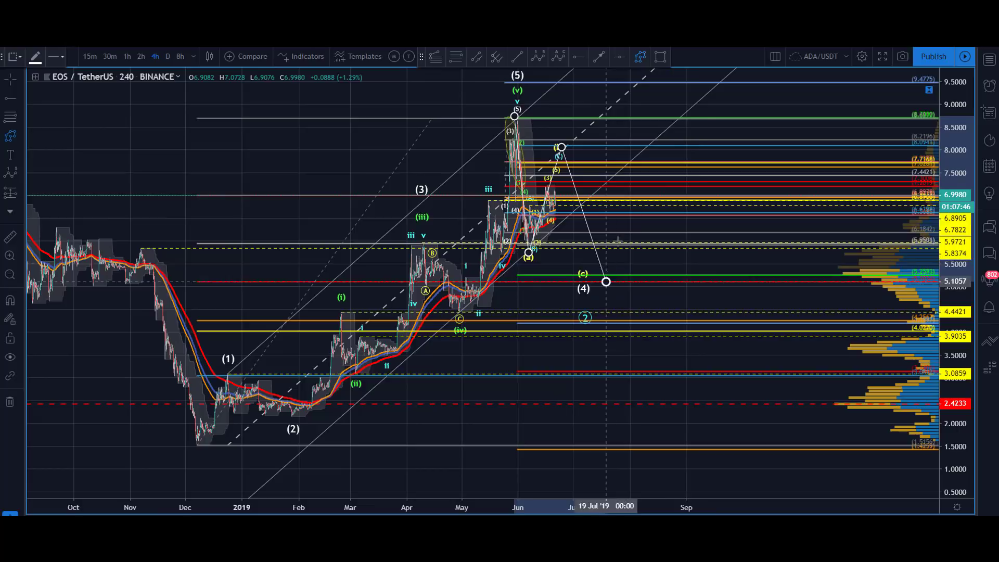
click(606, 282)
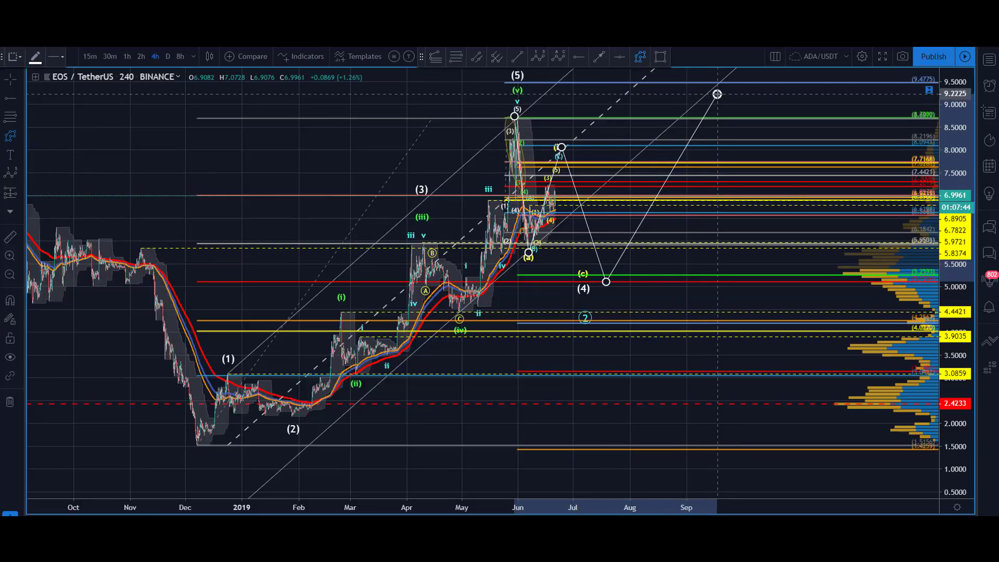
double_click(717, 94)
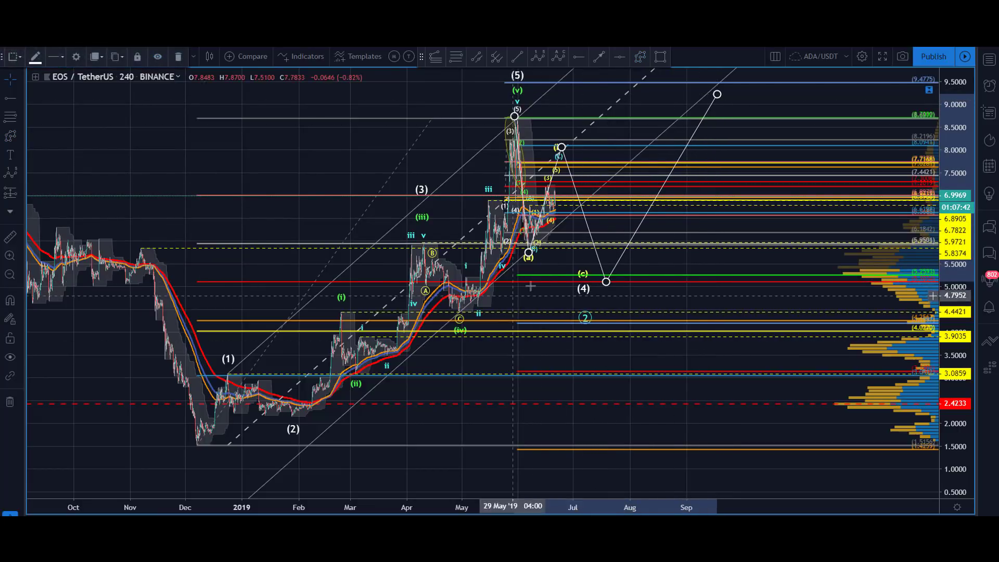
click(244, 150)
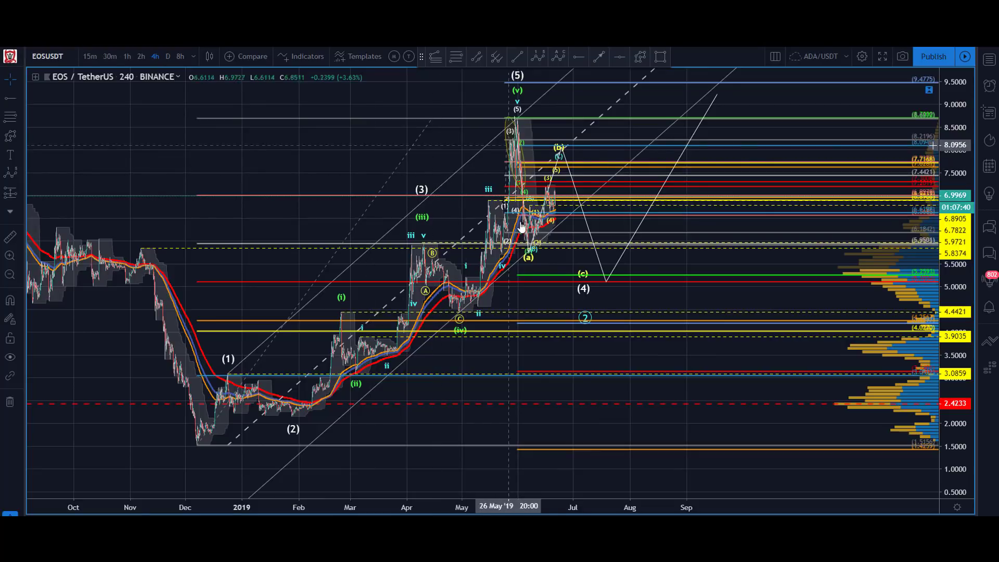
Move the large white (4) out beyond the projected path, to about 5.63
mouse_move(586, 295)
mouse_down()
mouse_move(468, 352)
mouse_move(527, 373)
mouse_up()
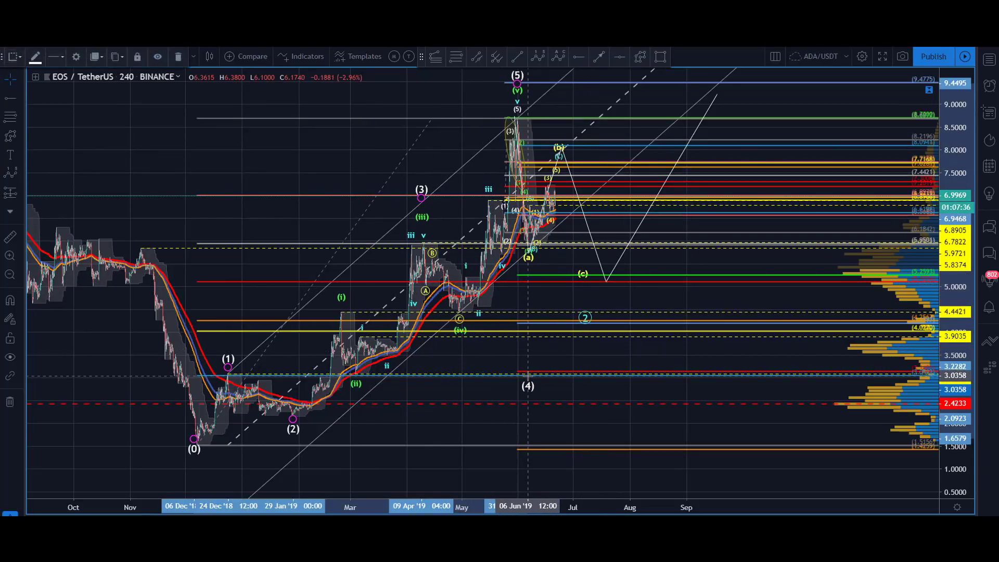
drag(529, 374, 471, 358)
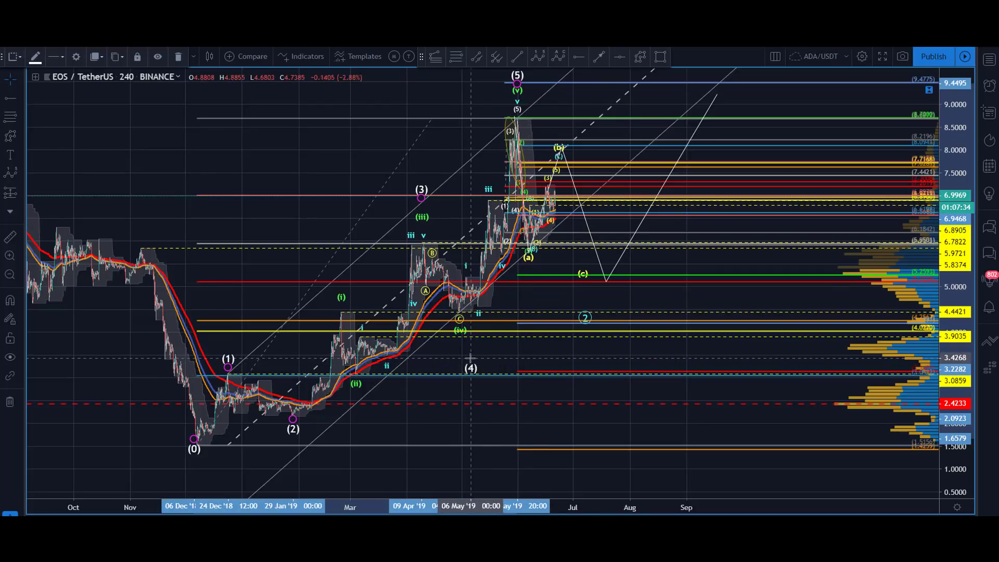
mouse_move(525, 325)
mouse_down()
mouse_move(736, 276)
mouse_move(738, 257)
mouse_up()
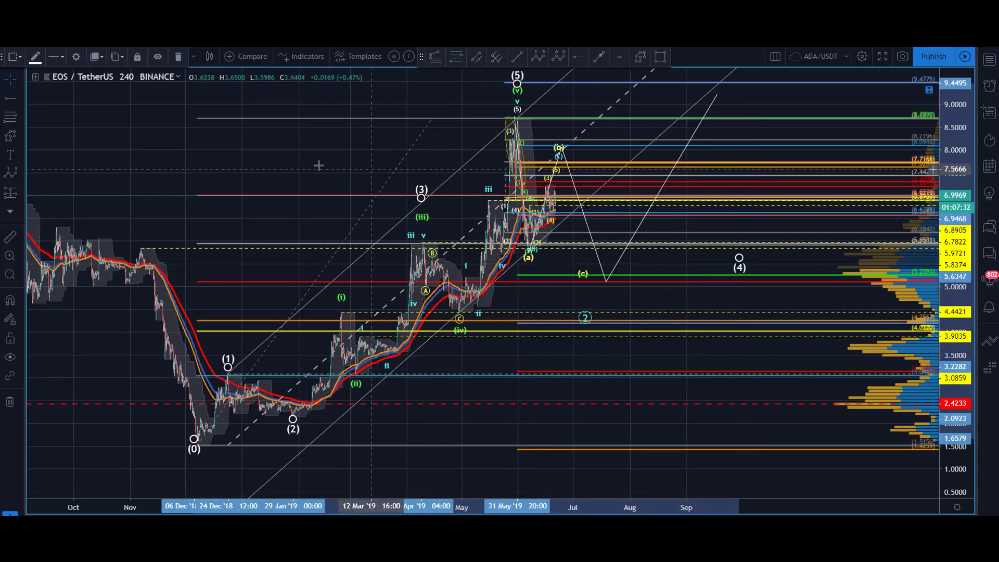
drag(155, 229, 154, 225)
drag(241, 125, 201, 149)
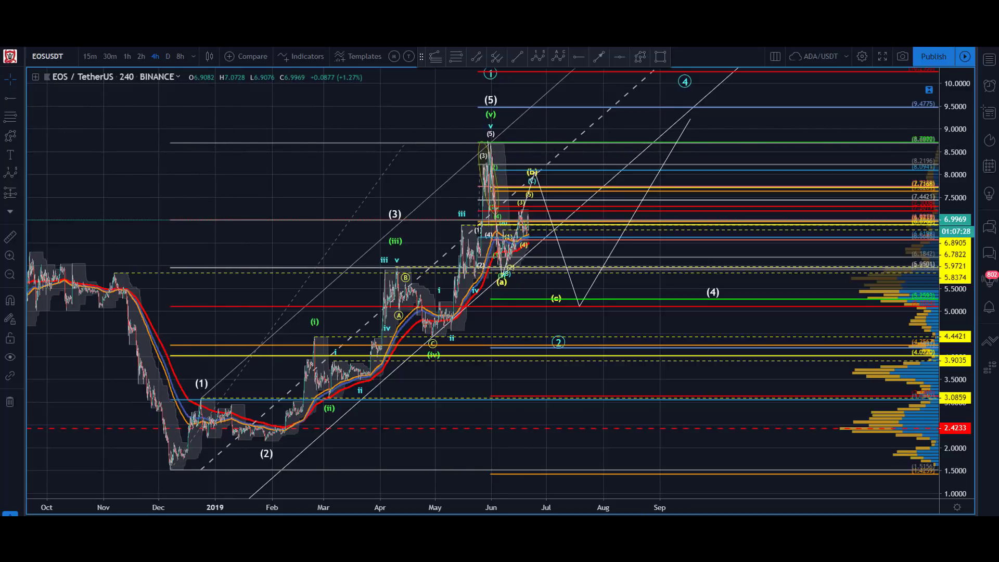
Move the large white (5) out to about 9.82 and the large white (3) above the late-May peak at about 9.55
click(395, 222)
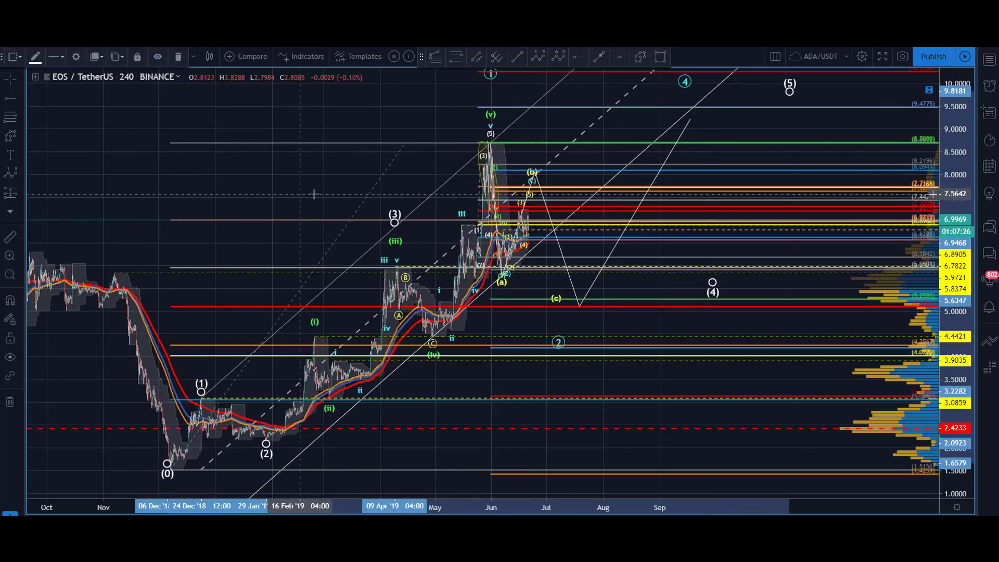
mouse_move(394, 223)
mouse_down()
mouse_move(431, 148)
mouse_move(488, 103)
mouse_up()
click(406, 108)
drag(956, 130, 955, 221)
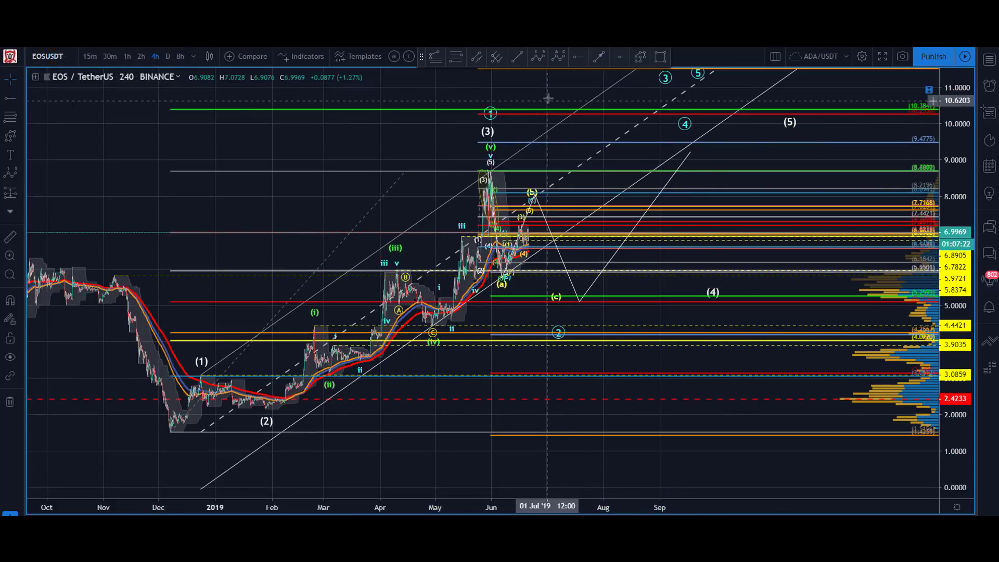
Delete the circled cyan 1-5 wave count
drag(686, 123, 695, 117)
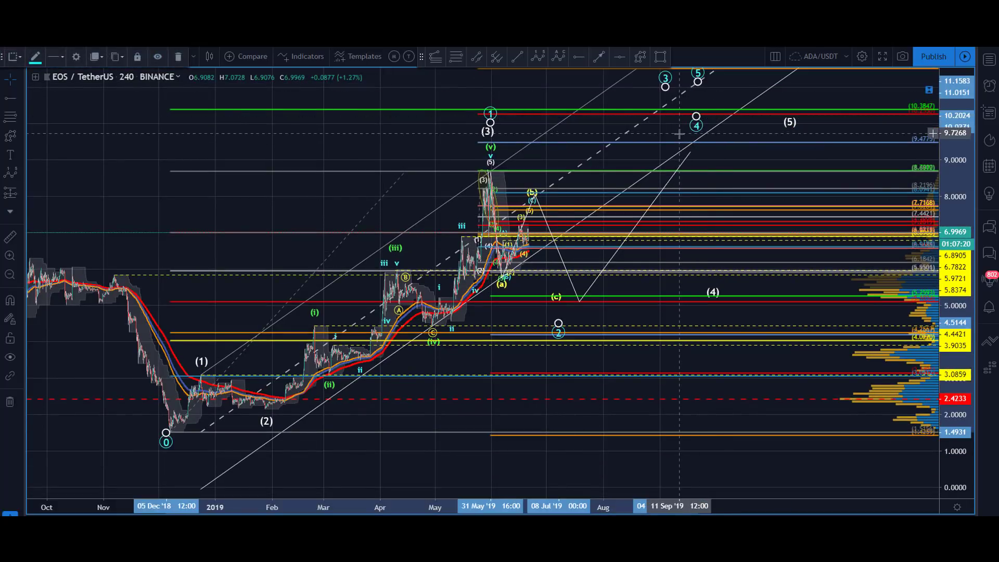
key(Delete)
Move yellow (c) to about 5.23 at the projected path's low and the large white (4) just below it at about 4.77
click(713, 290)
drag(712, 290, 575, 301)
click(274, 155)
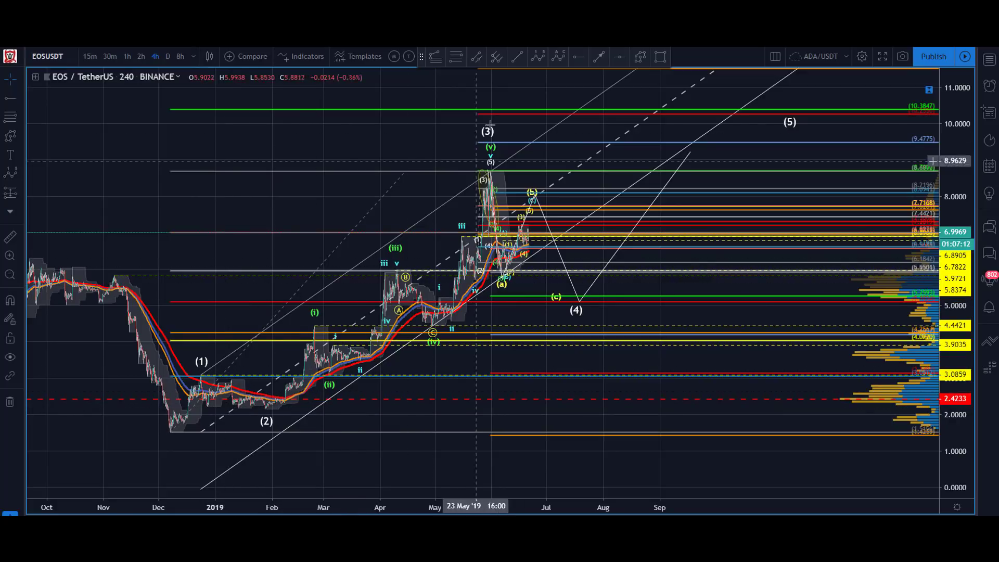
click(571, 297)
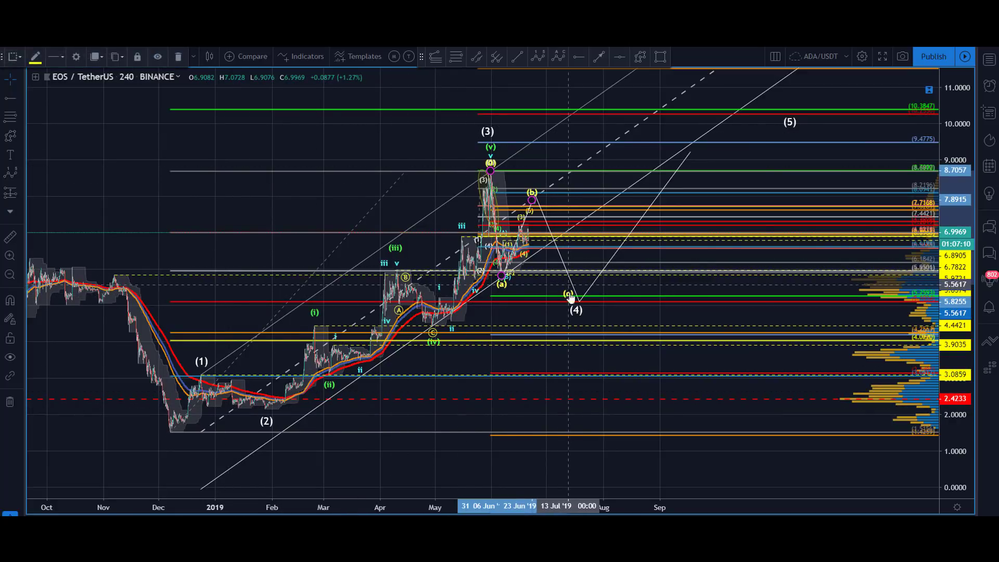
click(573, 298)
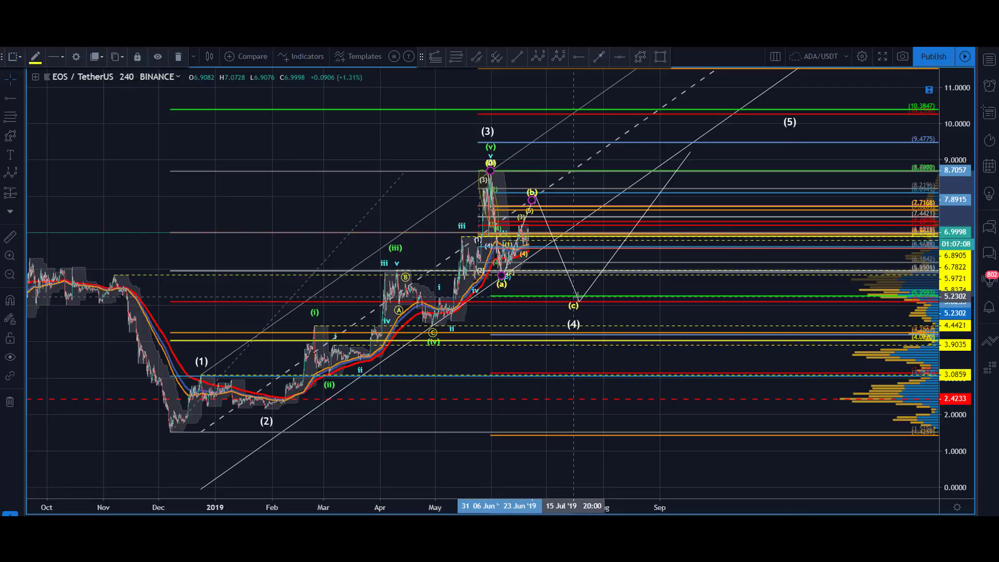
click(576, 313)
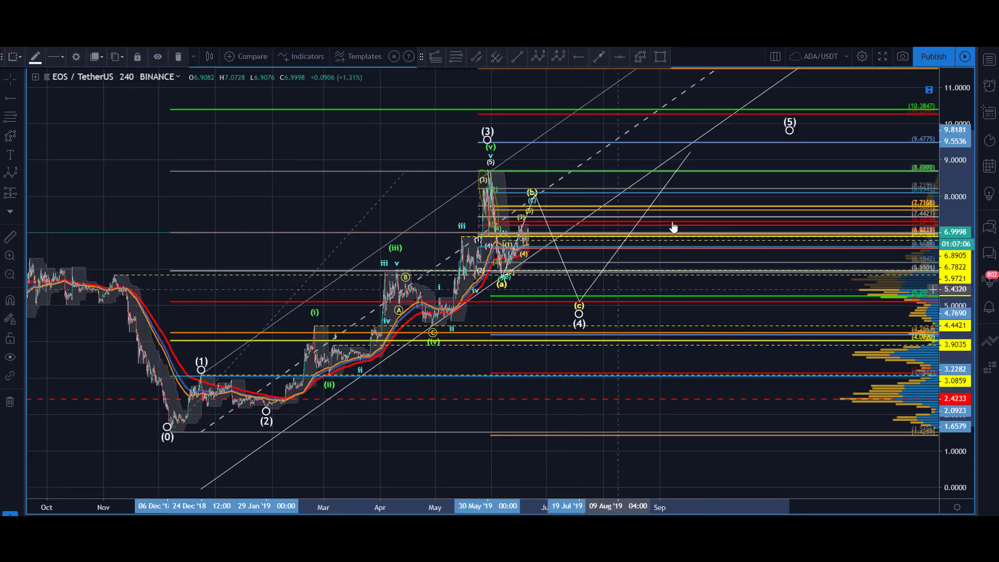
Raise the projected path's end point to about 10.35 in early September and move the large white (5) there, at about 10.49
drag(689, 153, 672, 115)
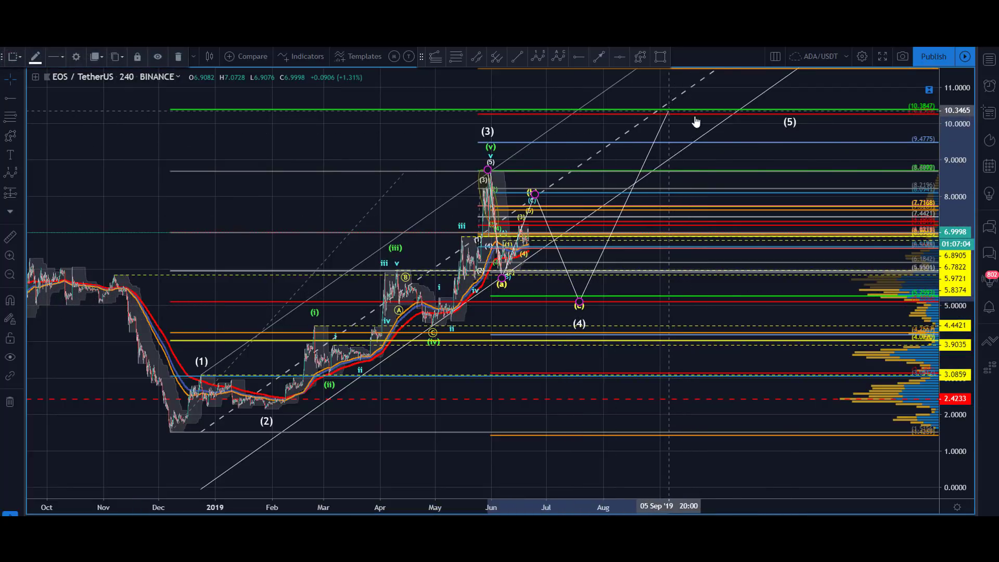
drag(789, 126, 668, 106)
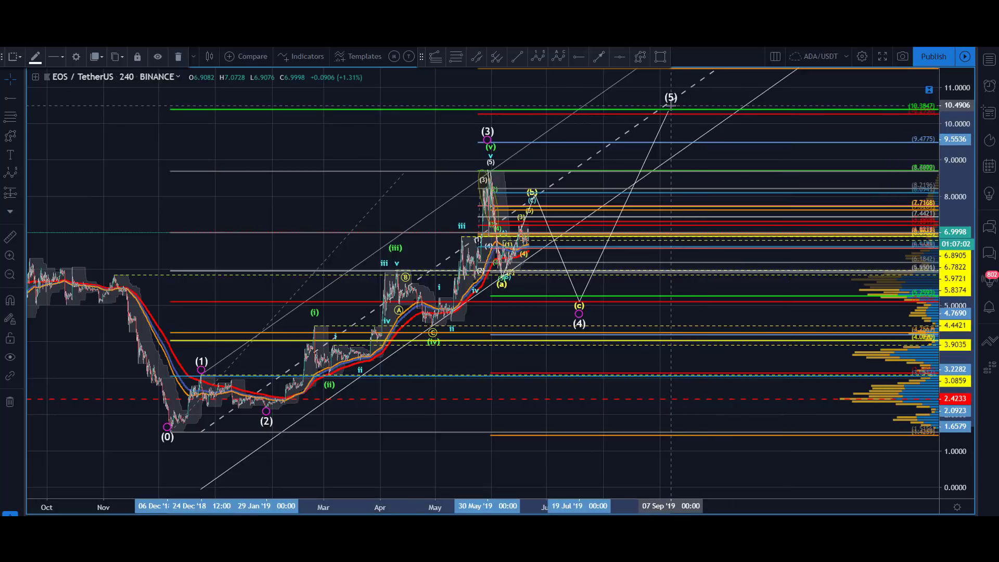
click(131, 170)
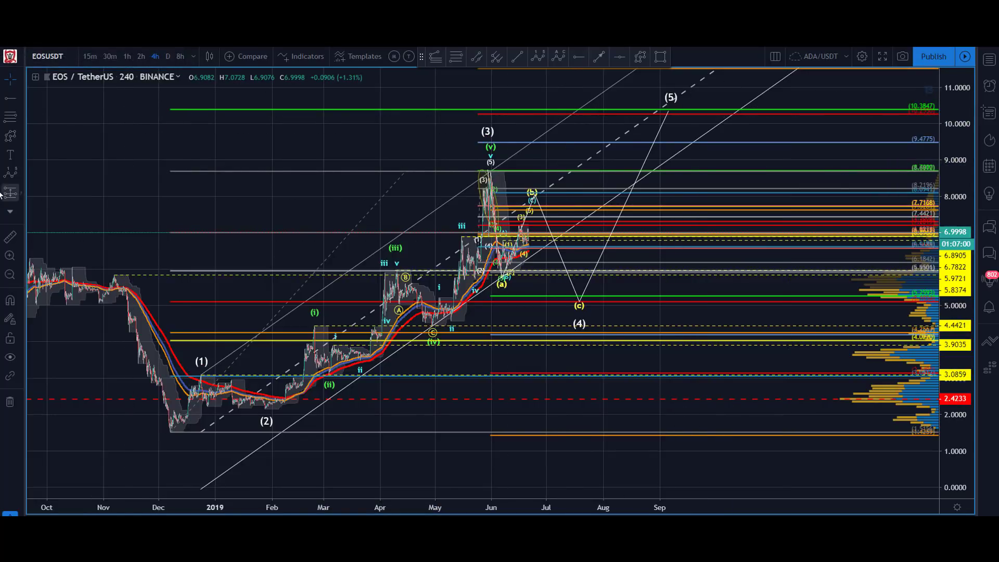
Delete the smaller Fibonacci sets around the late-May peak and correction, keeping the one from 1.5156 to 8.6912
drag(104, 189, 127, 218)
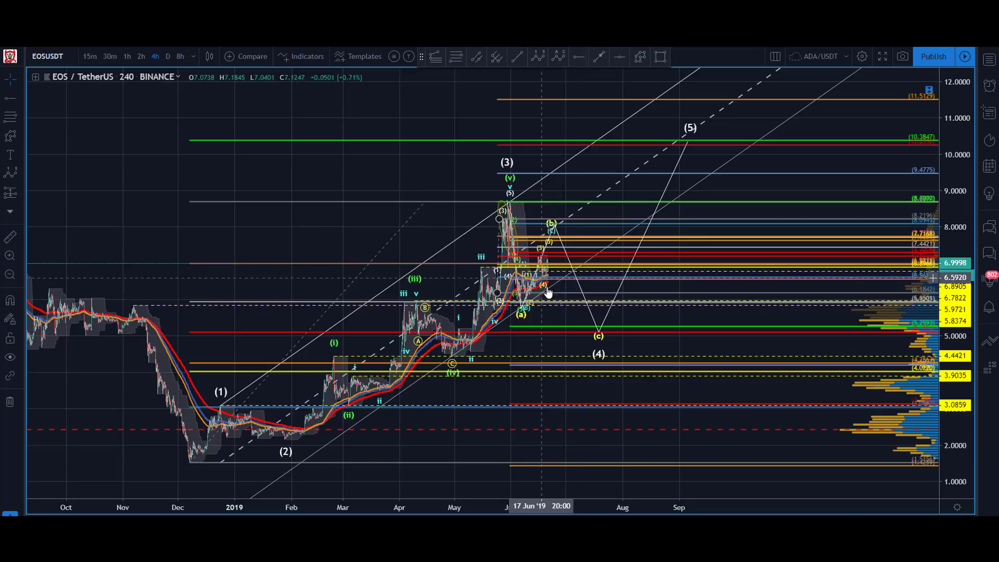
drag(583, 242, 607, 180)
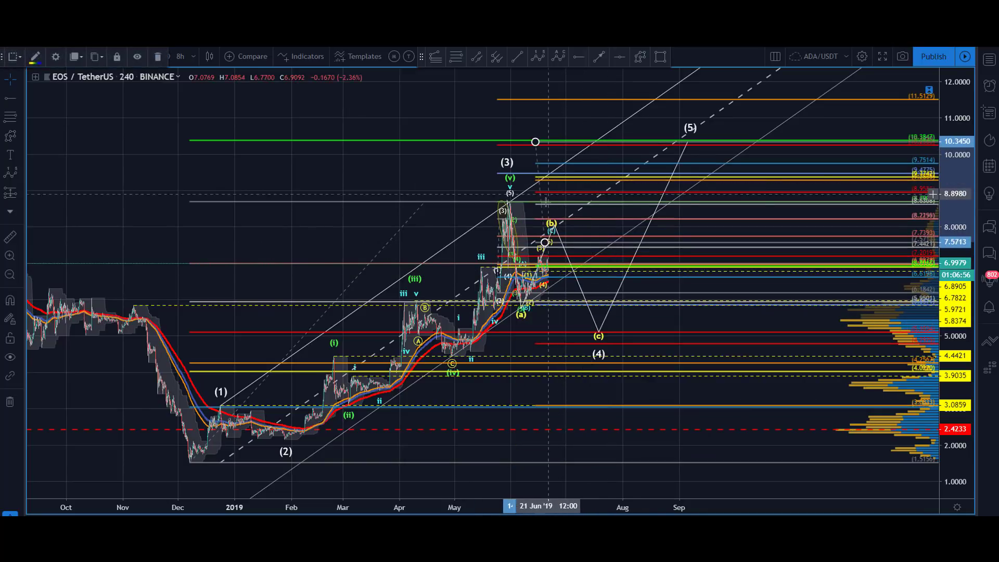
key(Delete)
click(571, 242)
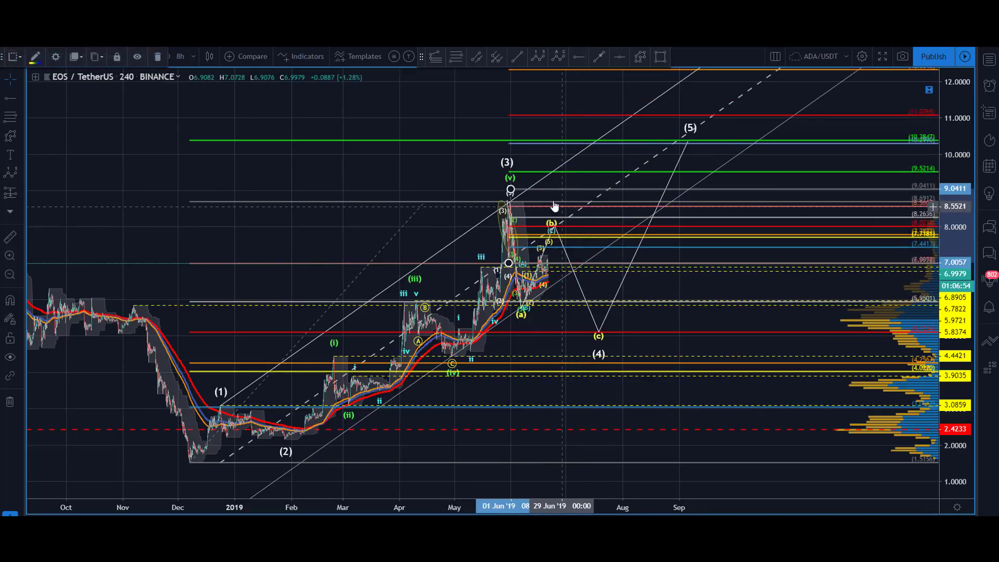
key(Delete)
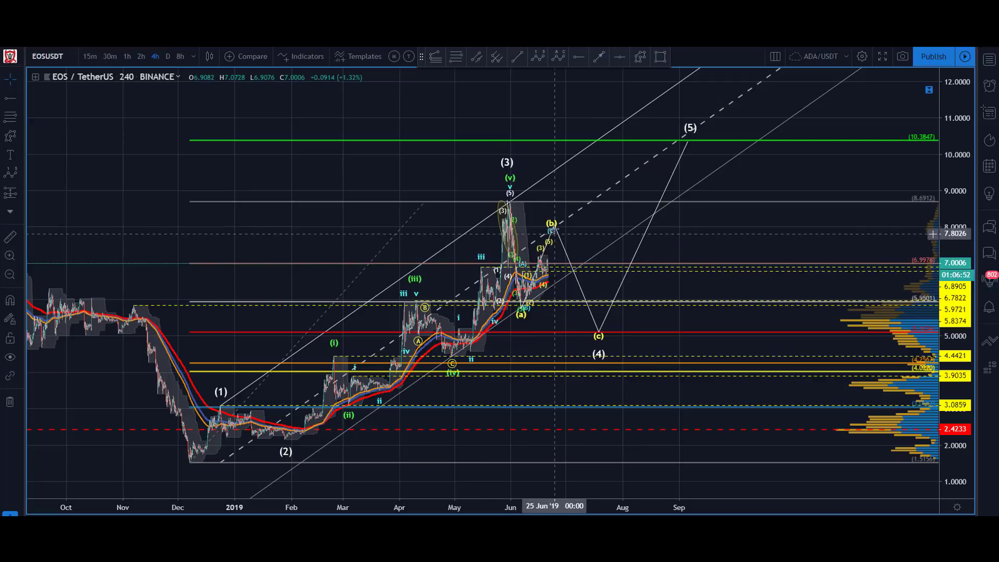
Move yellow (b) just above the projected path's rebound high, at about 8.25
drag(551, 226, 556, 219)
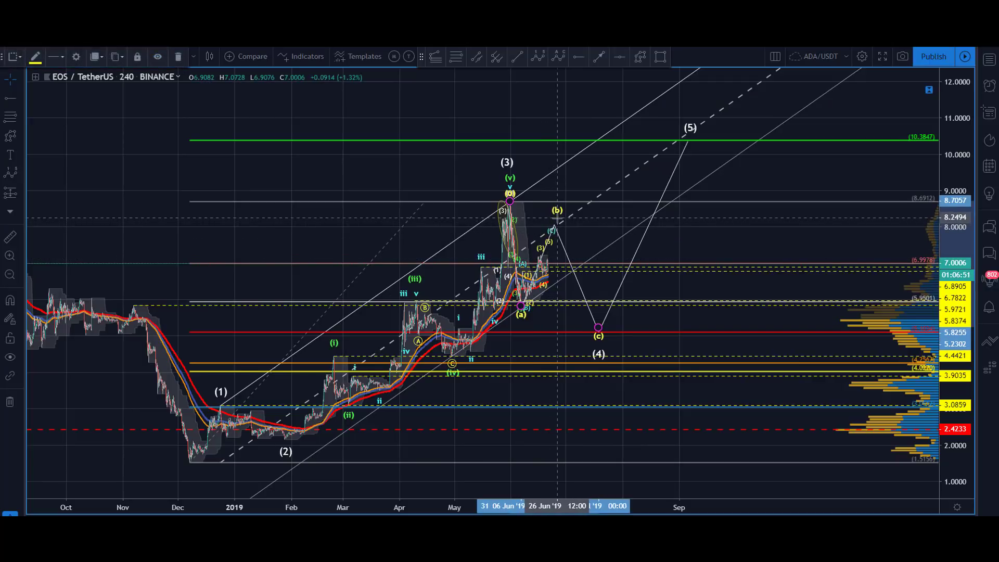
click(382, 78)
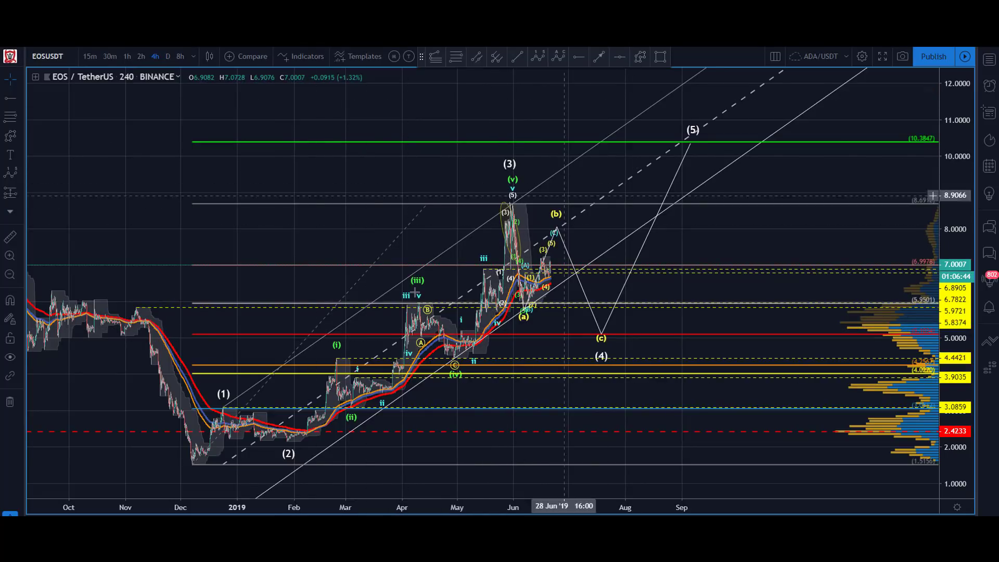
Try to trace a path from the large white (2) through green (i), (ii), (iii) and (iv) towards (v)
click(639, 56)
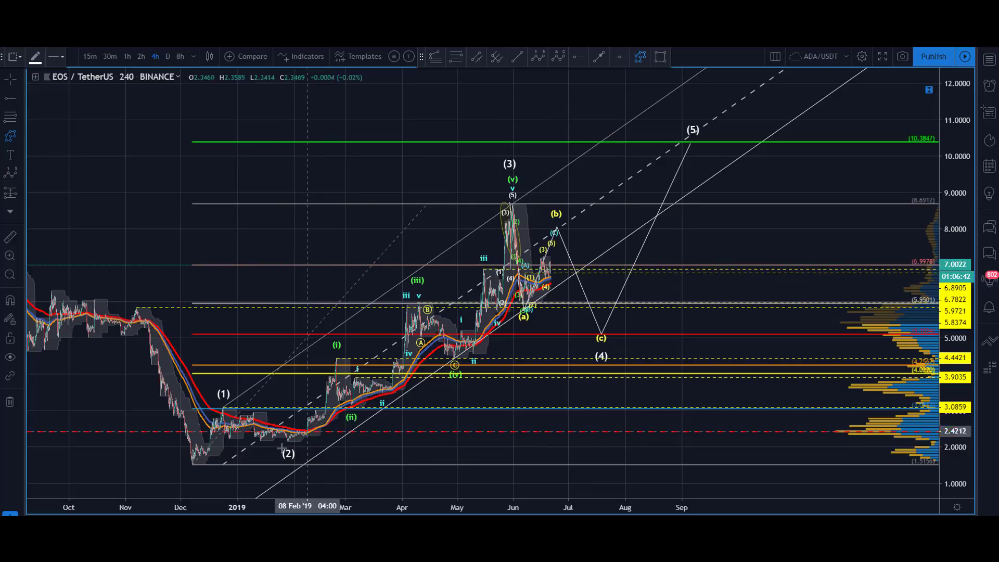
click(287, 439)
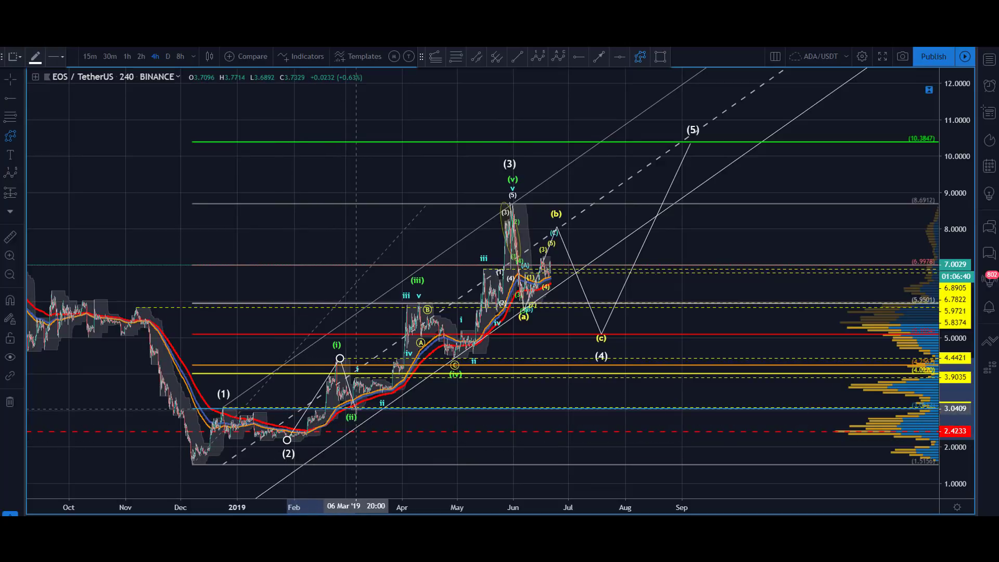
click(356, 409)
click(463, 350)
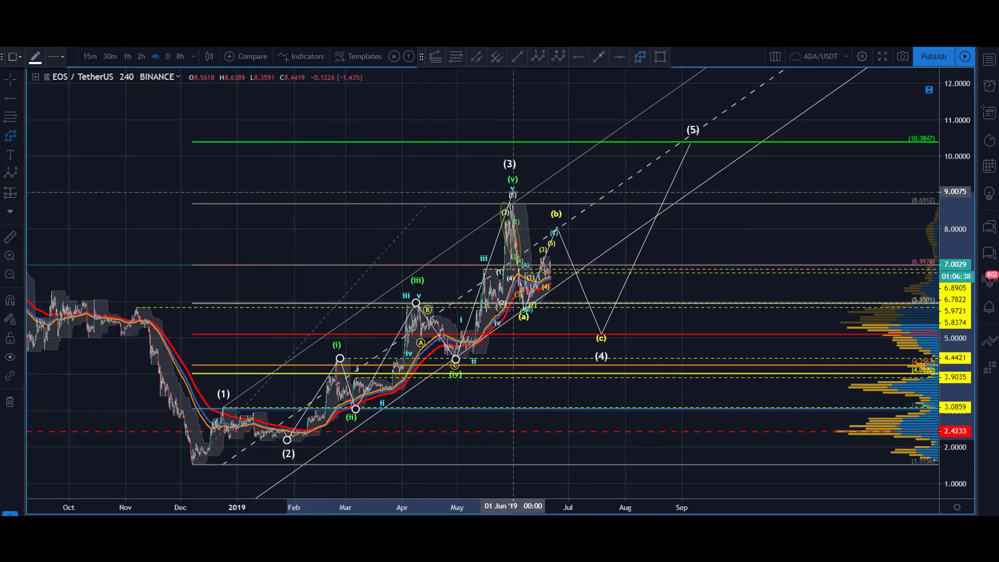
key(Escape)
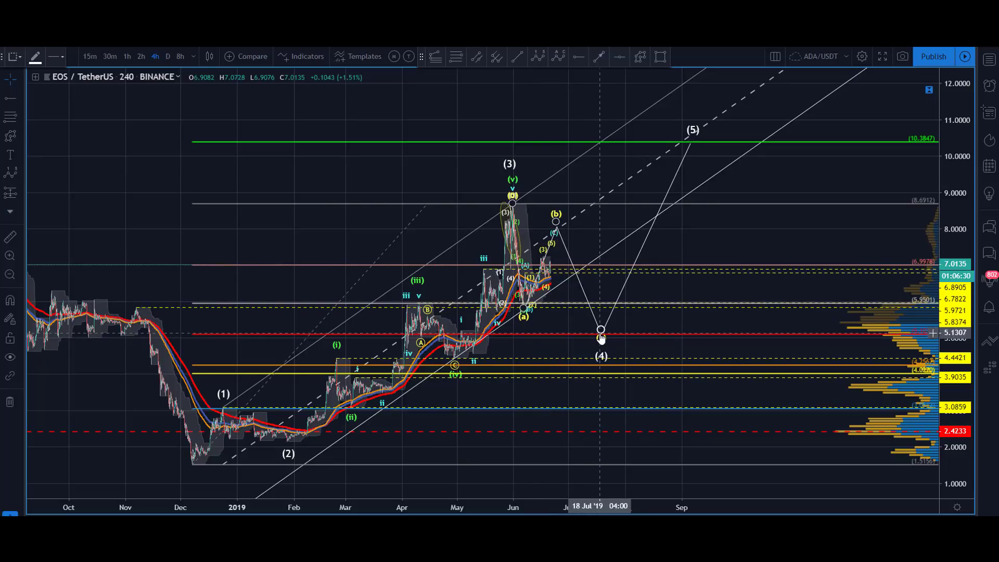
Shift the large Fibonacci set slightly down so that it runs from 1.4867 to 8.6624
drag(387, 142, 388, 143)
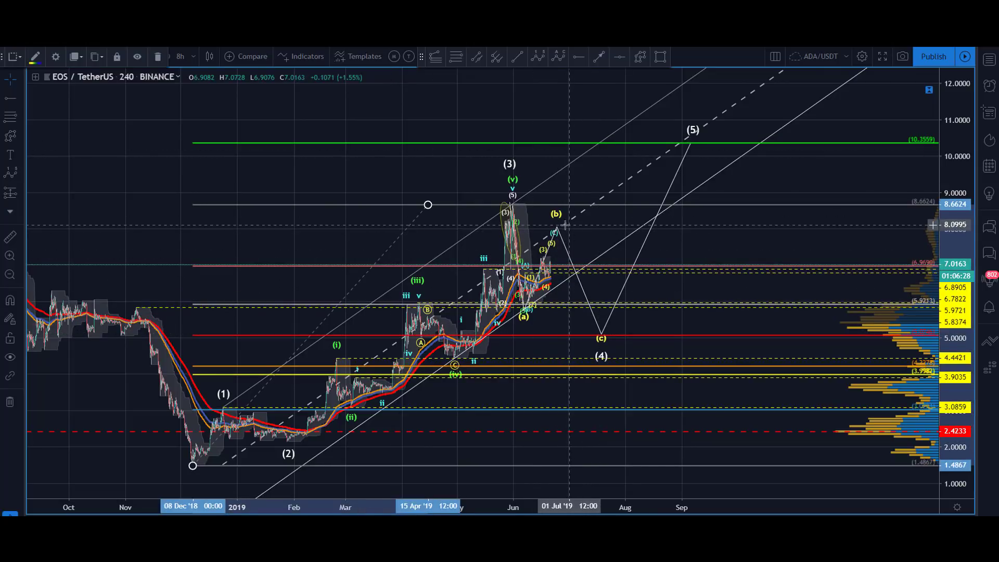
Mark a horizontal rectangle zone from 26 Aug '18 across the projection, spanning about 5.04 to 5.96
click(601, 339)
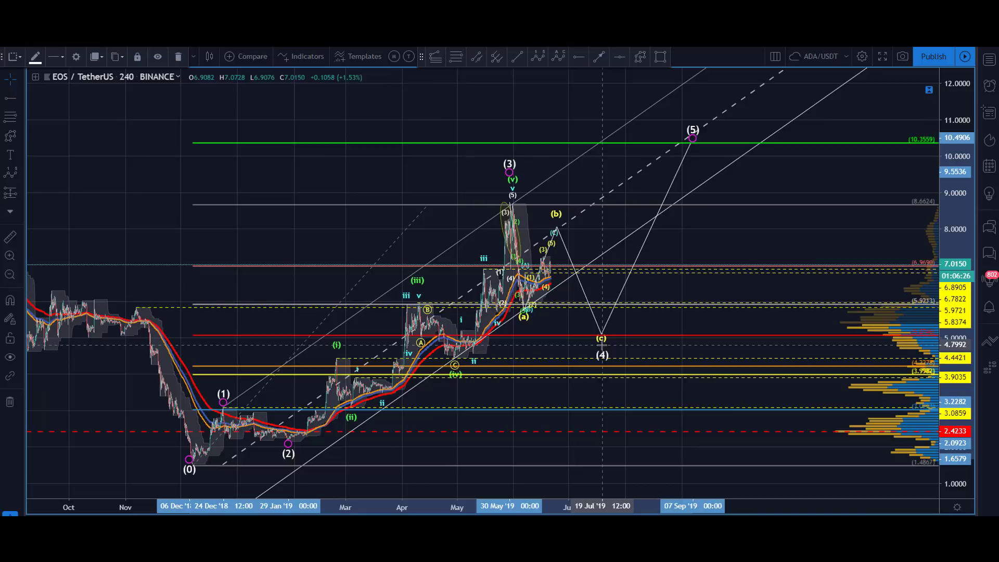
drag(181, 167, 242, 155)
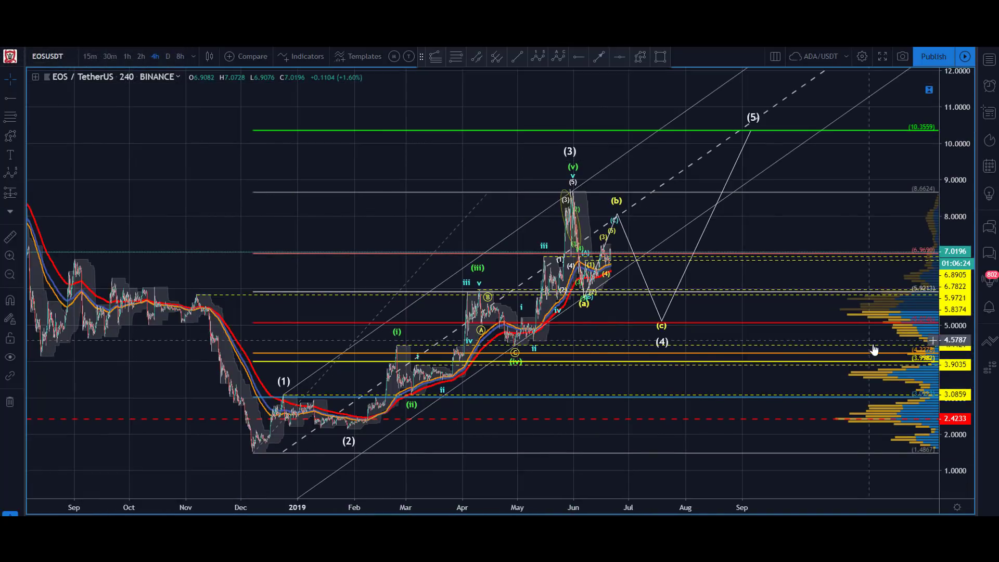
click(660, 56)
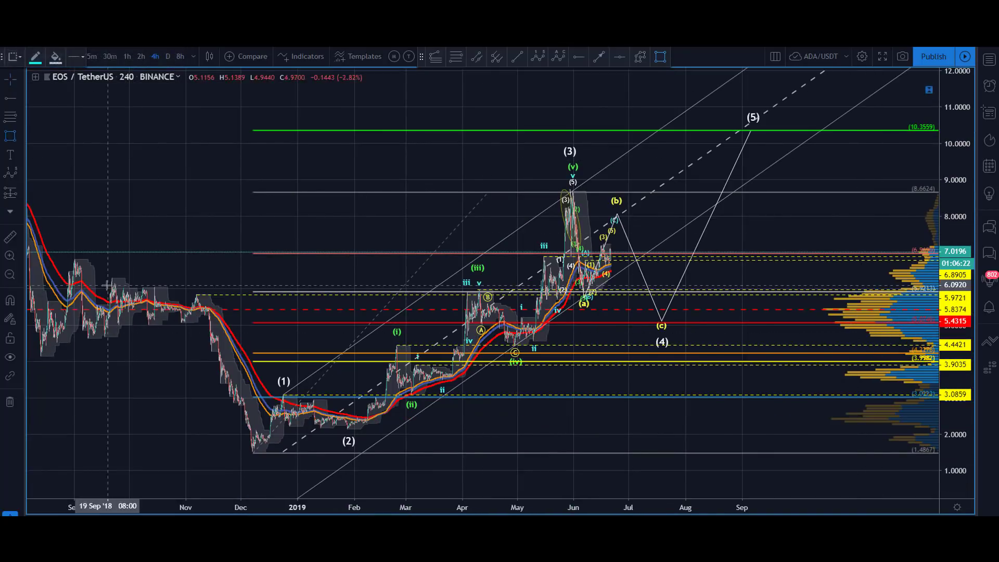
click(63, 276)
click(885, 323)
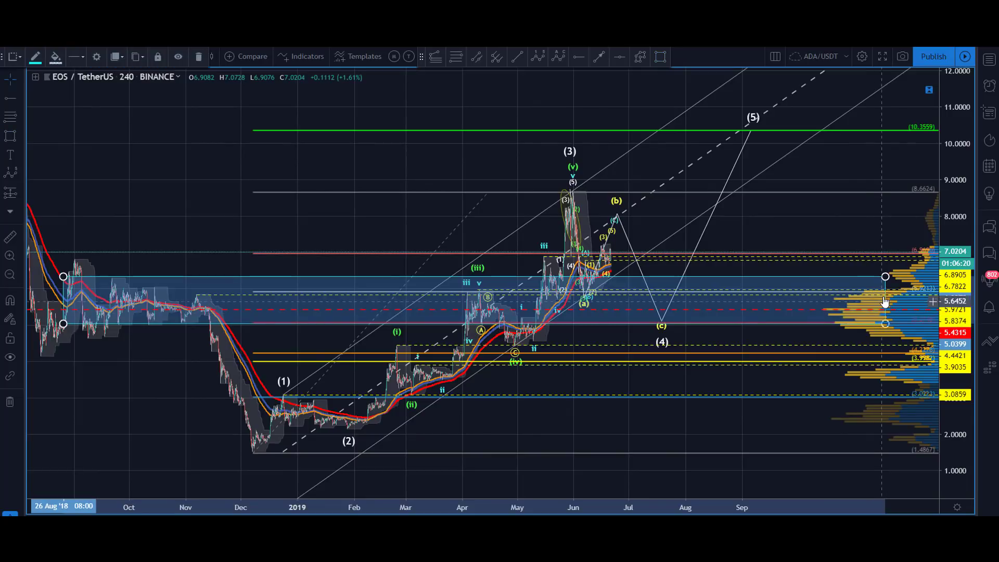
drag(885, 277, 885, 290)
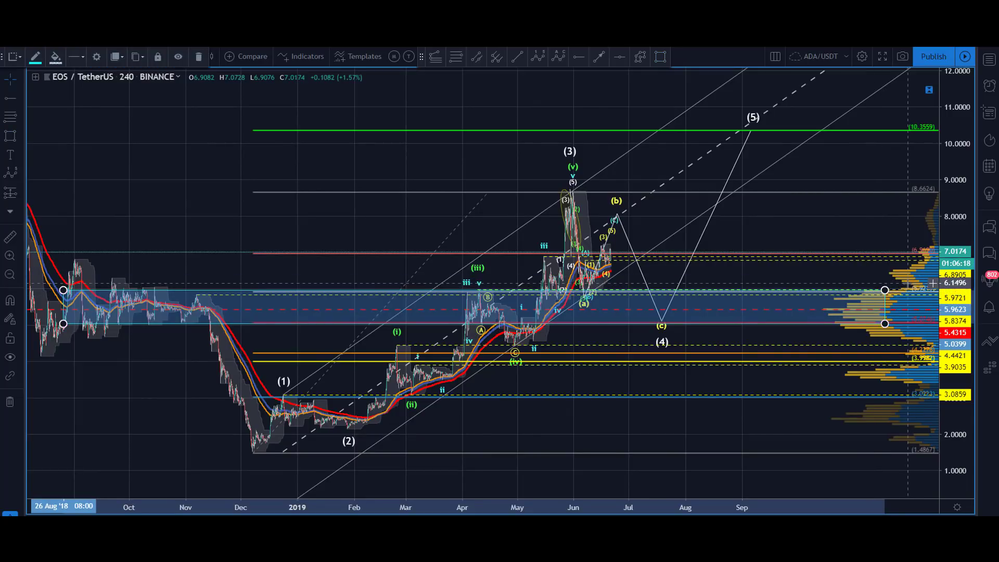
Move the projected path's wave (4) low to about 5.43 at 15 Jul '19, with (c) and (4) just beneath it
click(659, 311)
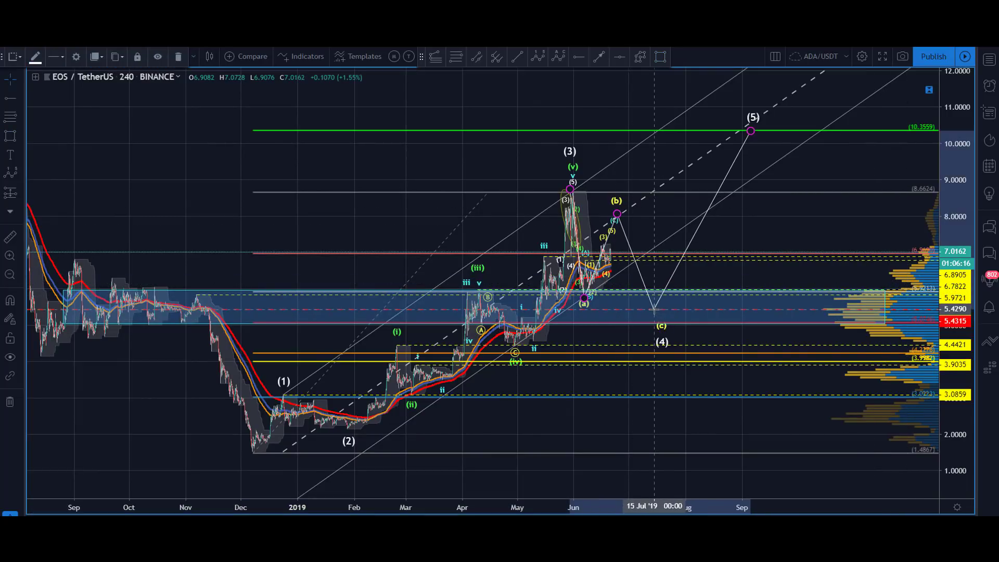
mouse_move(661, 323)
mouse_down()
mouse_move(655, 317)
mouse_move(656, 332)
mouse_up()
click(317, 192)
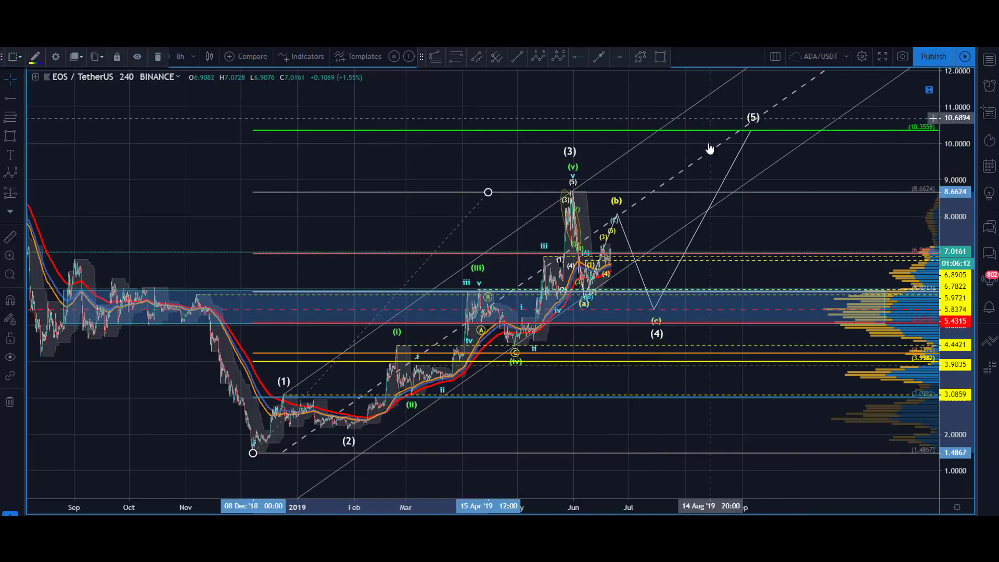
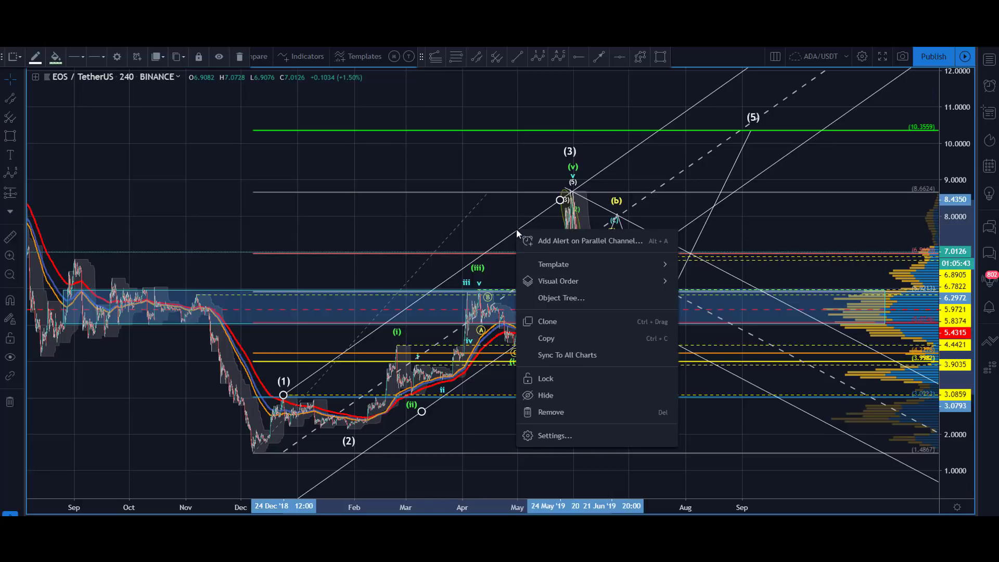
Clone the ascending parallel channel and shift the copy so its upper line passes through the (b) high at about 8.02
click(549, 322)
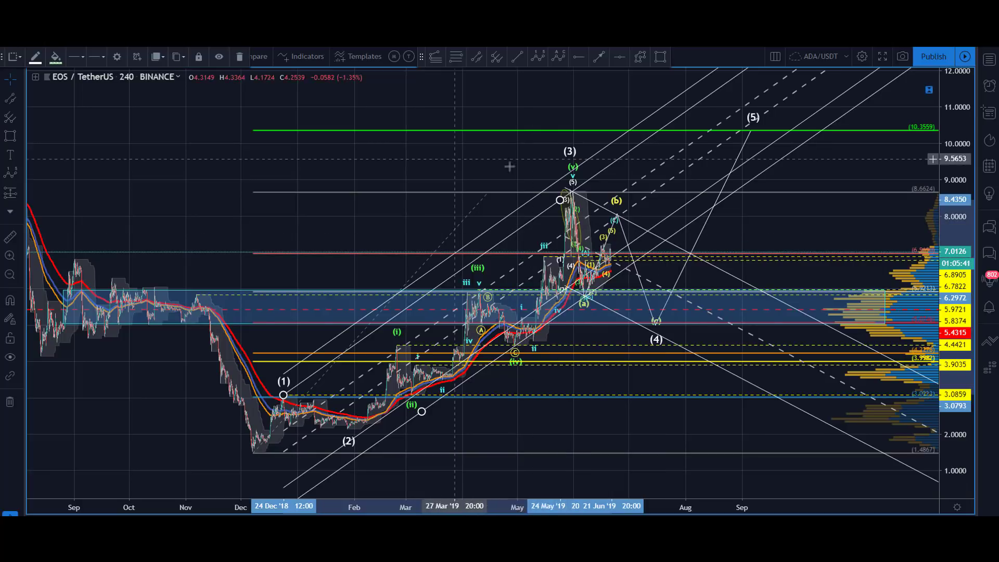
mouse_move(539, 200)
mouse_down()
mouse_move(596, 259)
mouse_move(576, 247)
mouse_move(629, 274)
mouse_move(598, 231)
mouse_up()
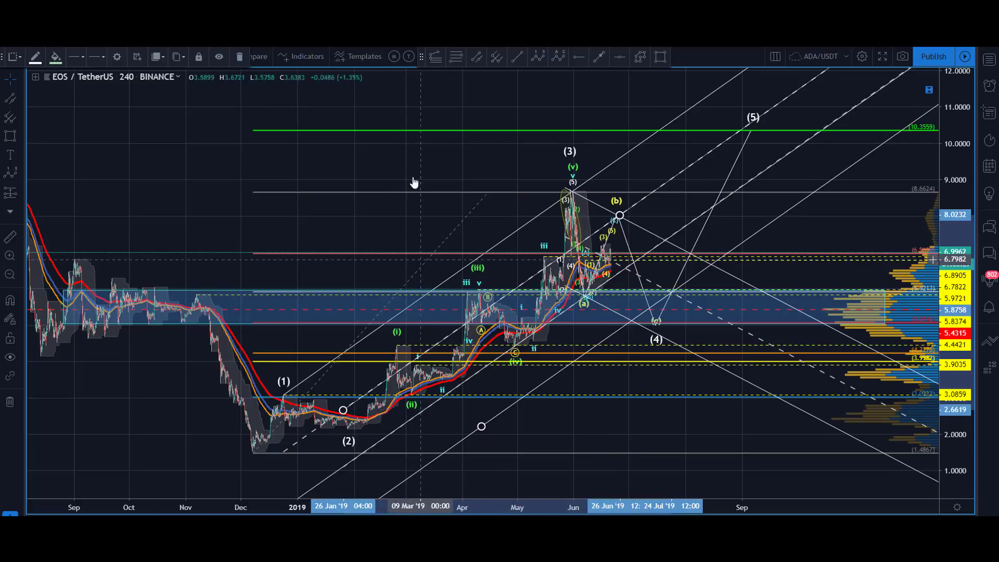
click(379, 156)
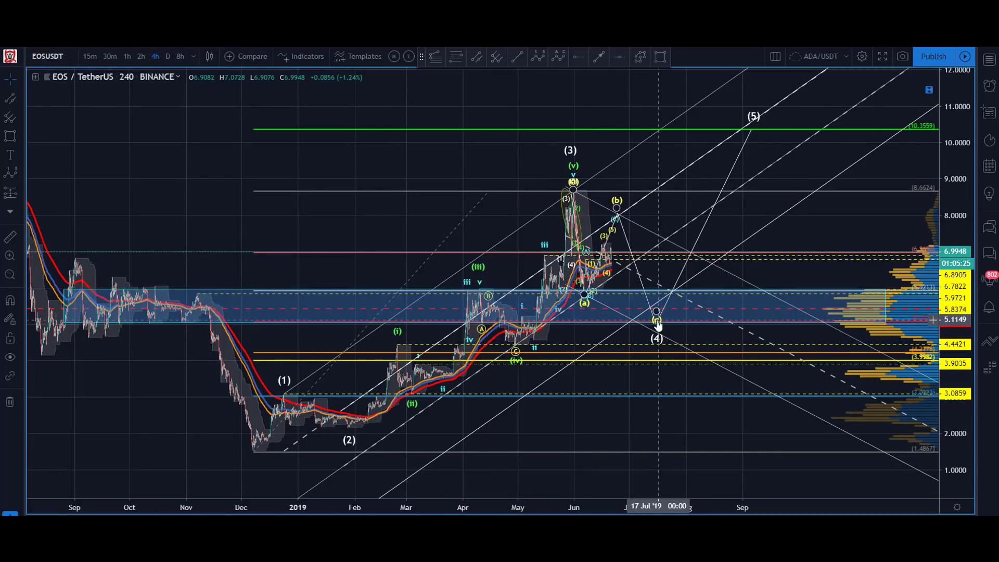
Delete the shaded rectangle zone and place the projected path's low at about 5.4 with (c) and (4) below it
click(658, 323)
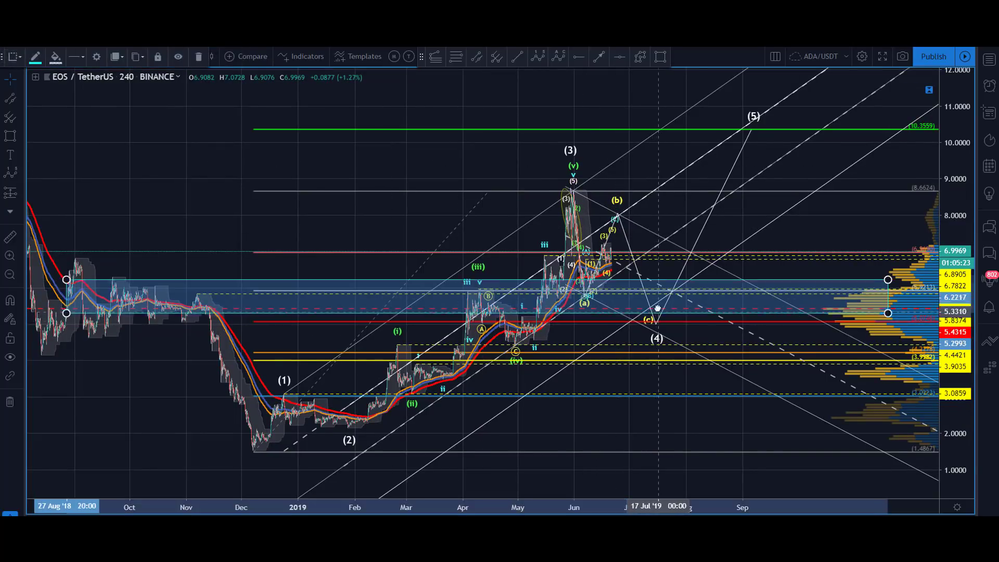
key(Delete)
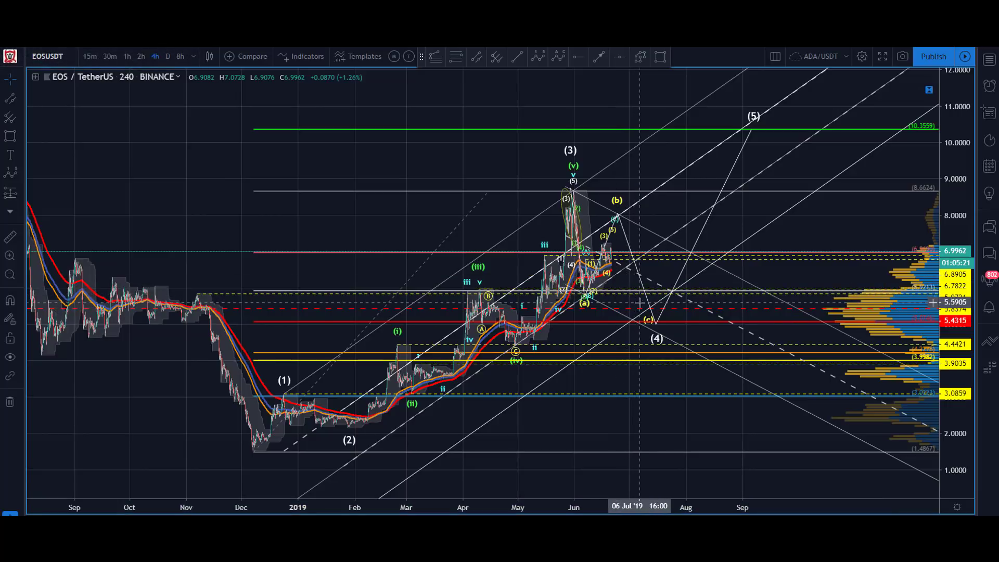
mouse_move(657, 324)
mouse_down()
mouse_move(647, 311)
mouse_move(658, 336)
mouse_up()
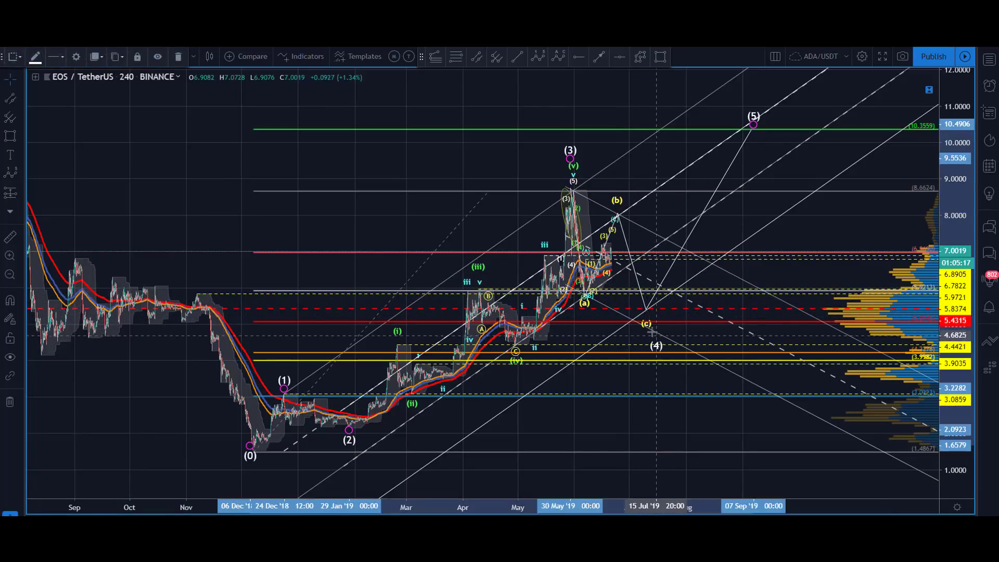
click(330, 171)
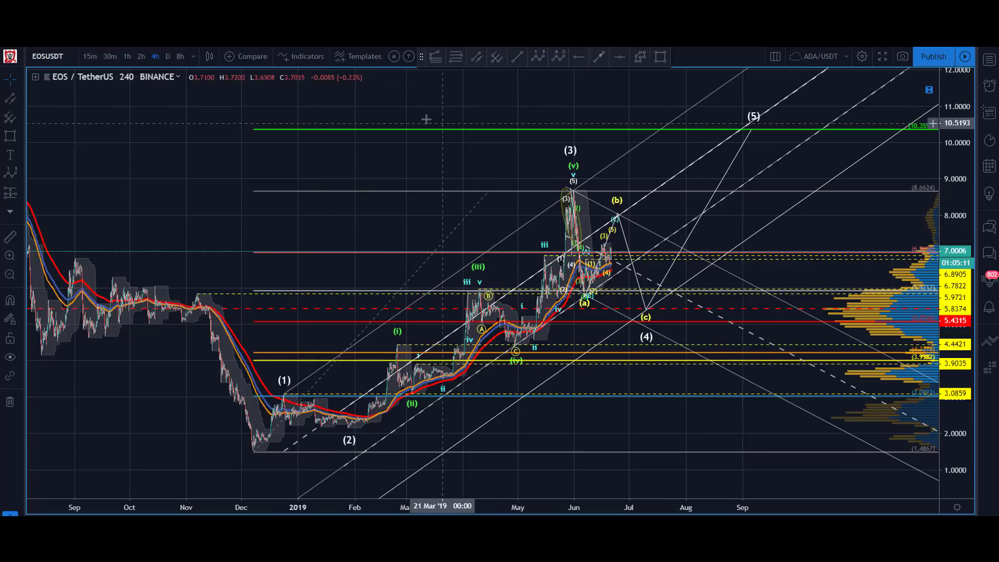
Try a pitchfork from the December low through the (3) peak and projected (4) low, re-anchor it near (2), and delete it
click(497, 56)
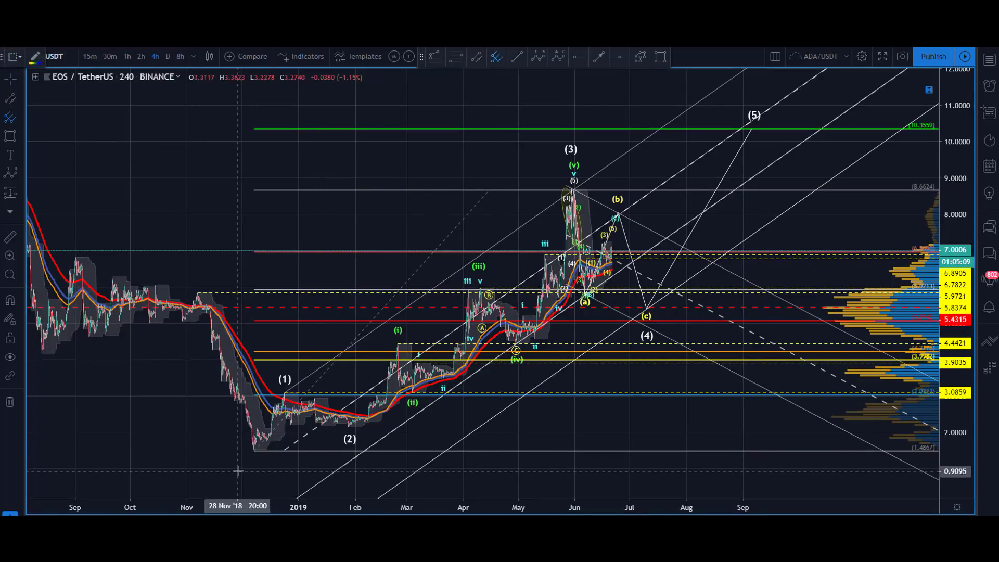
click(250, 450)
click(567, 187)
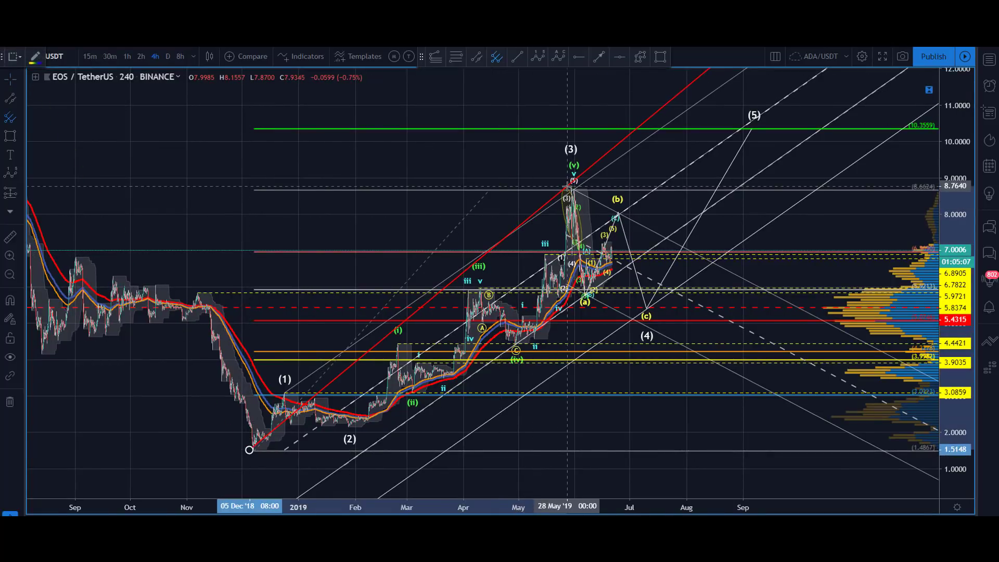
click(644, 323)
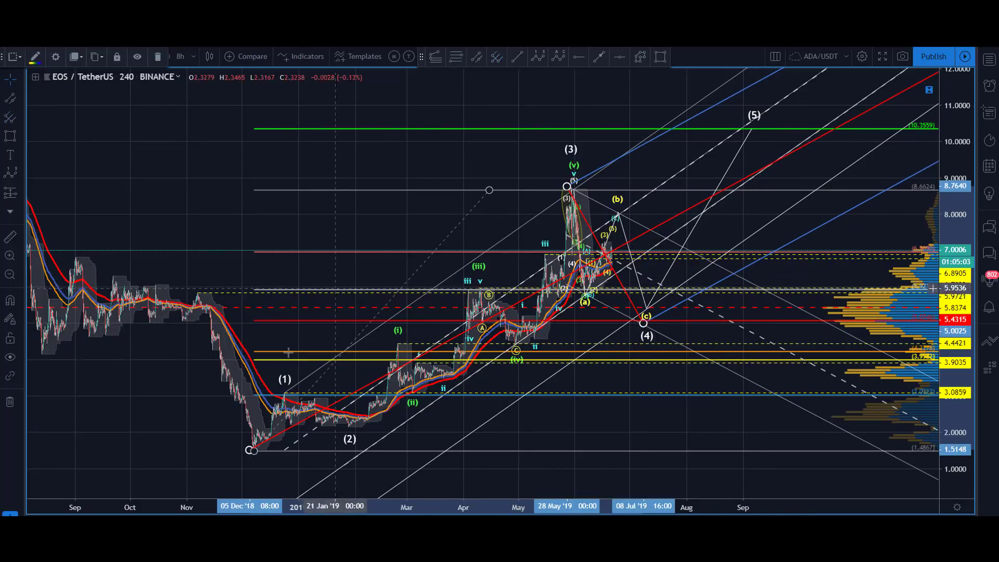
drag(249, 450, 348, 426)
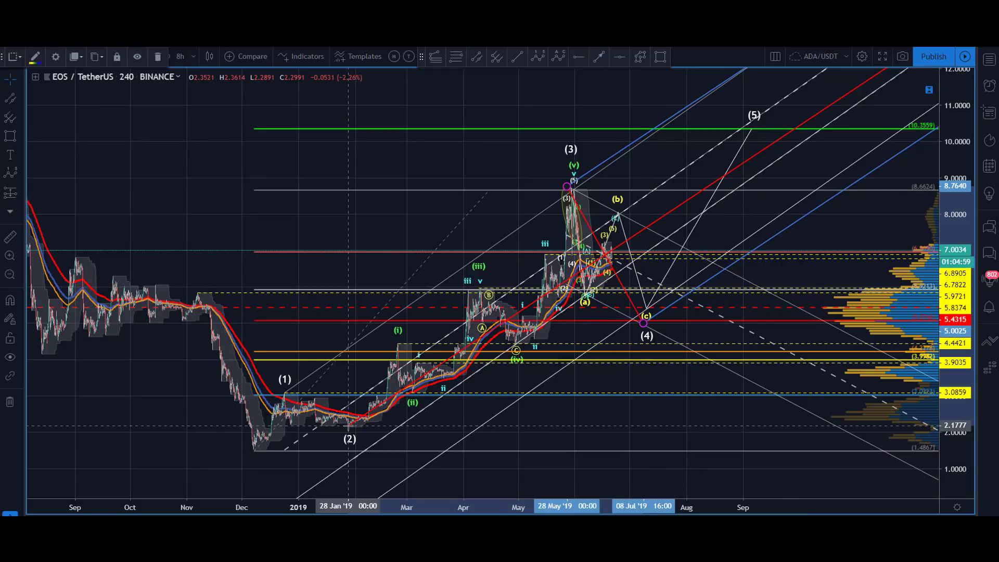
key(Delete)
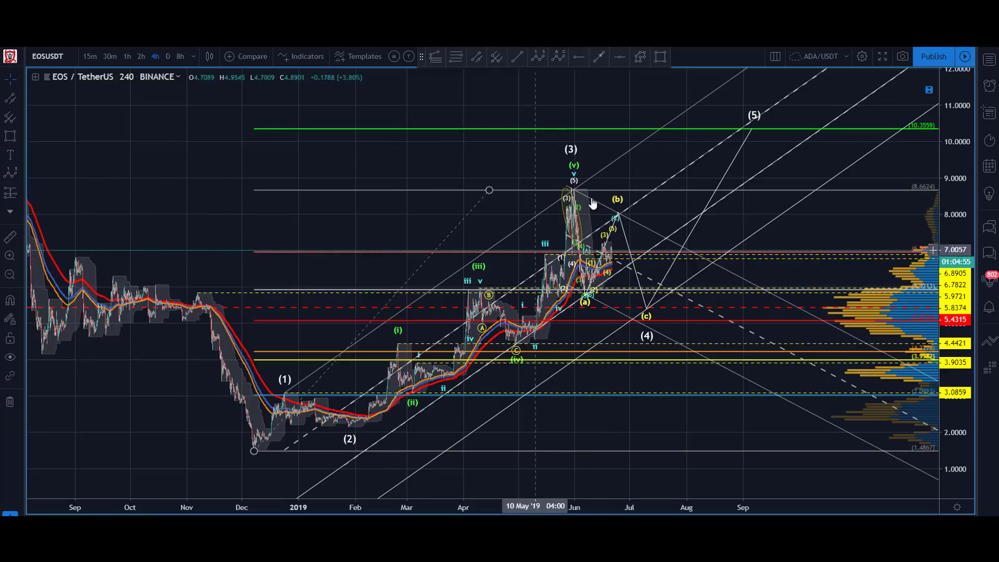
Align the projected path's low and the (c) and (4) labels beneath it near 9 Jul '19
drag(585, 236, 510, 237)
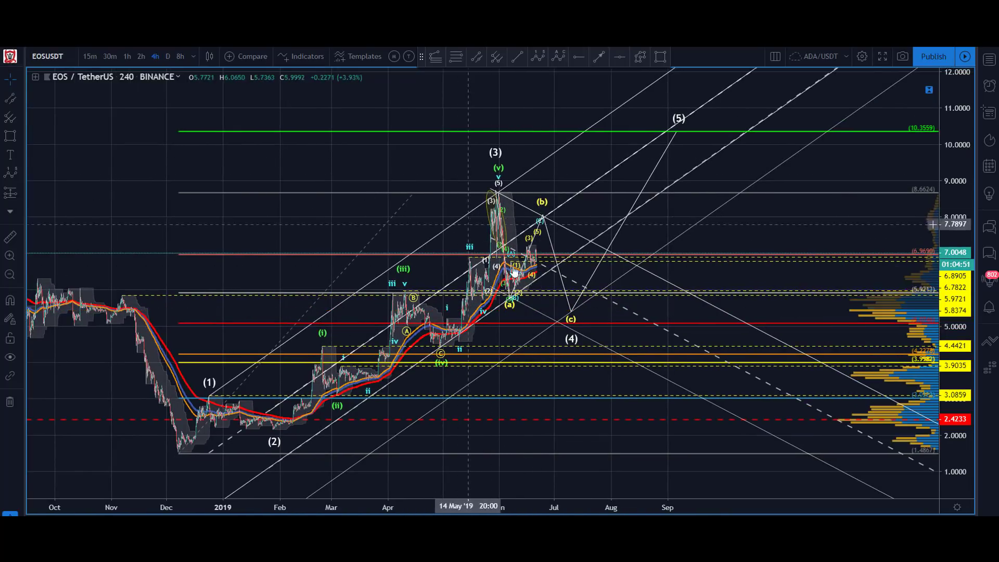
click(571, 314)
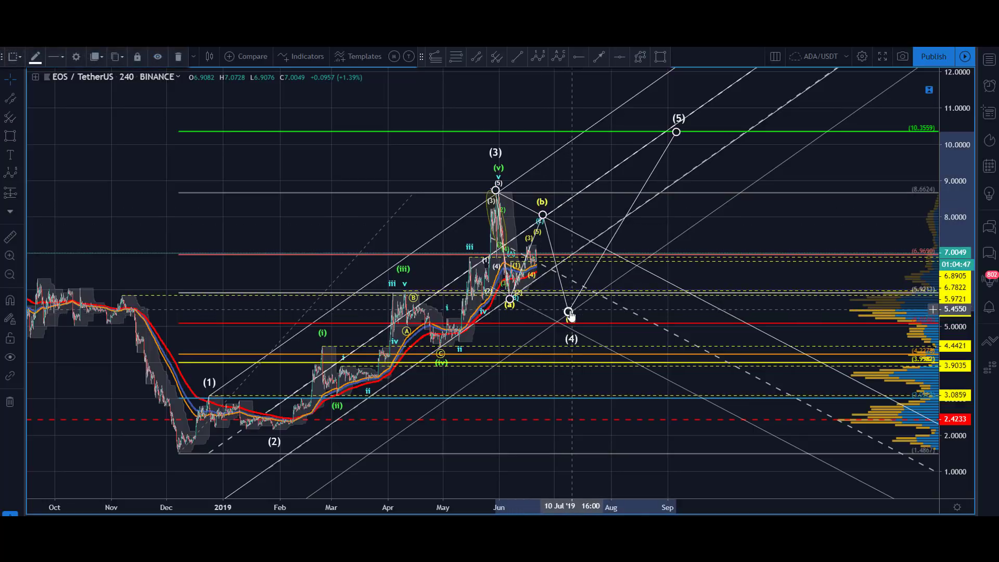
click(317, 229)
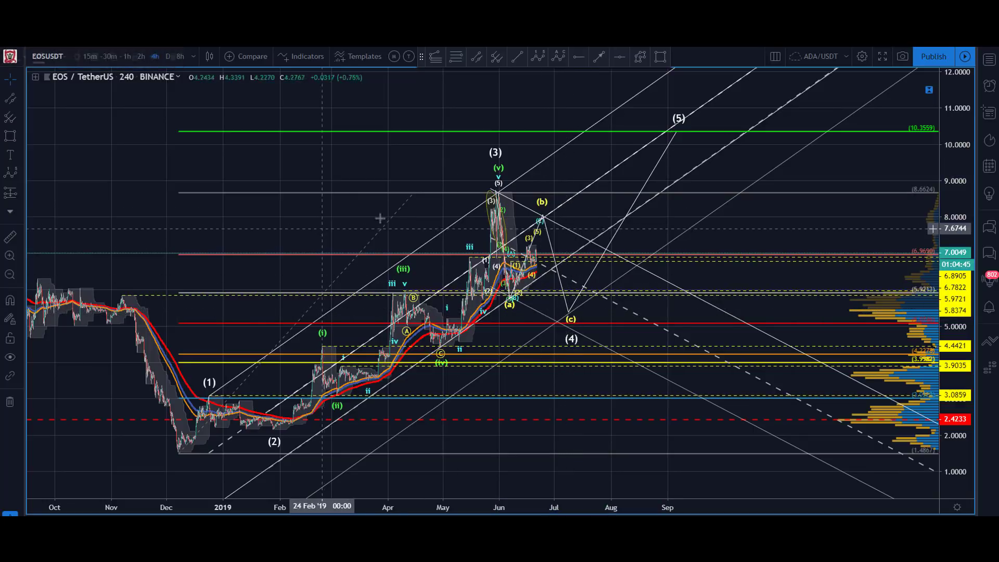
drag(568, 337, 568, 326)
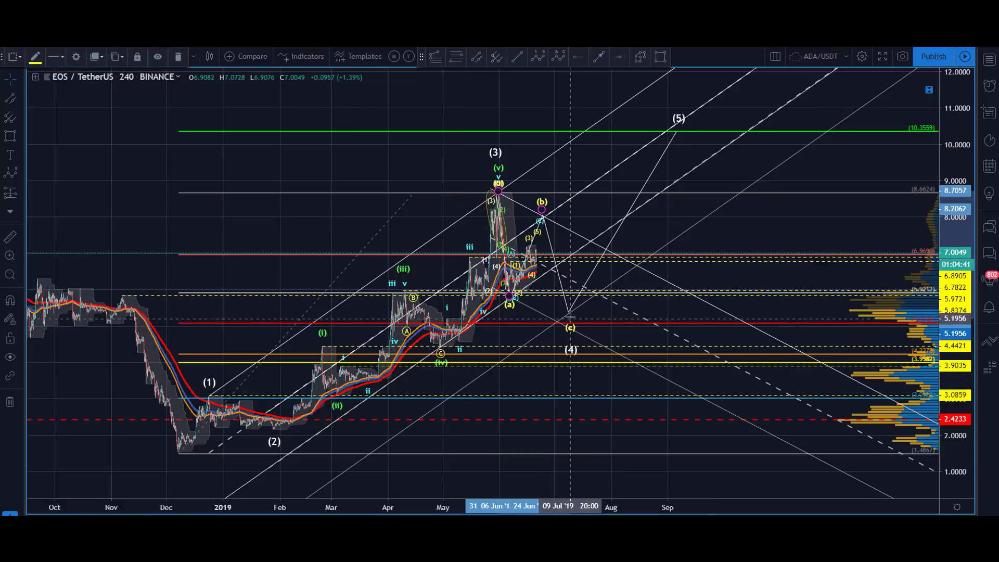
drag(571, 346, 572, 331)
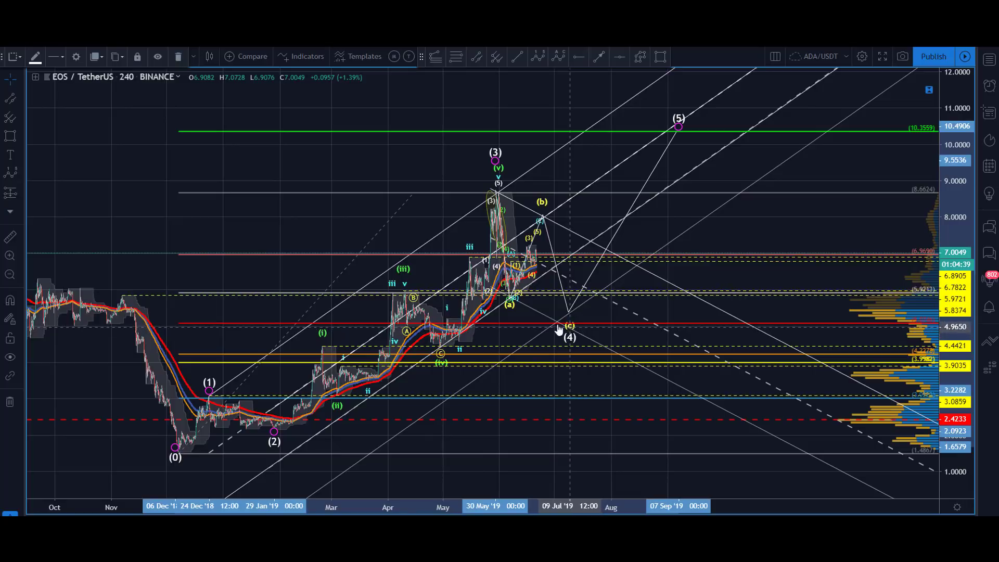
click(276, 190)
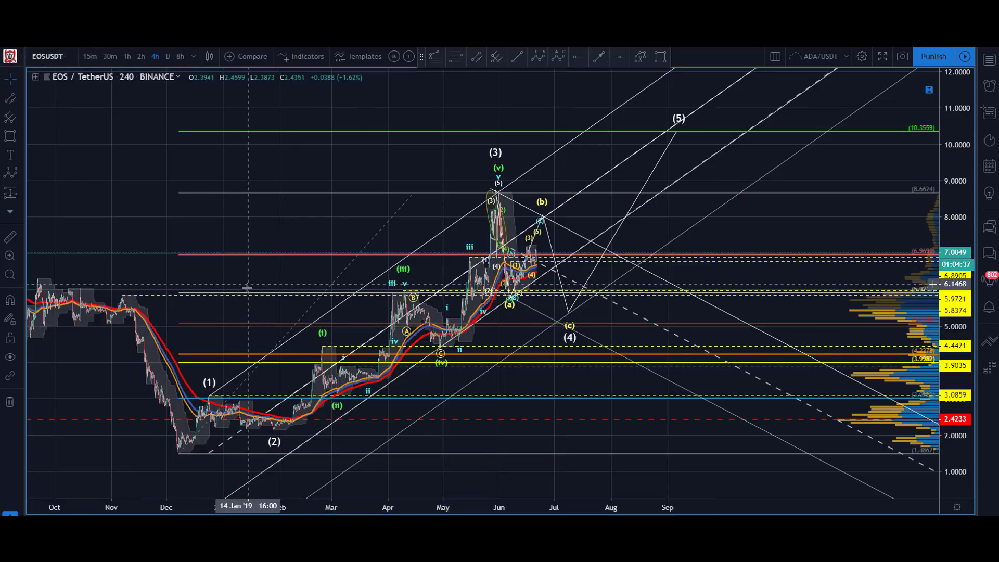
Raise the projected path's wave (4) low to about 5.9 and move (c) and (4) up closely beneath it
drag(569, 314, 563, 298)
click(569, 314)
click(239, 217)
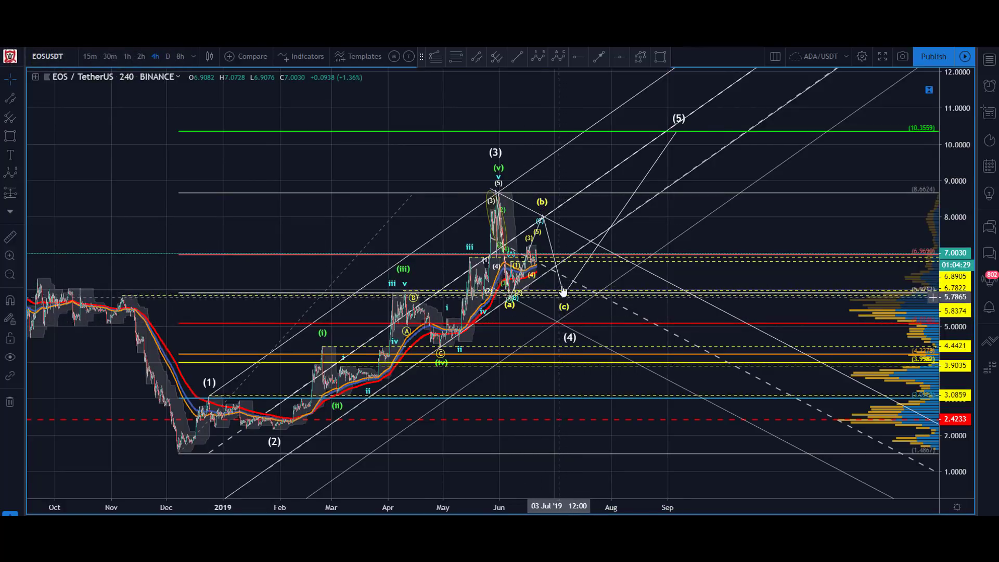
drag(202, 178, 202, 175)
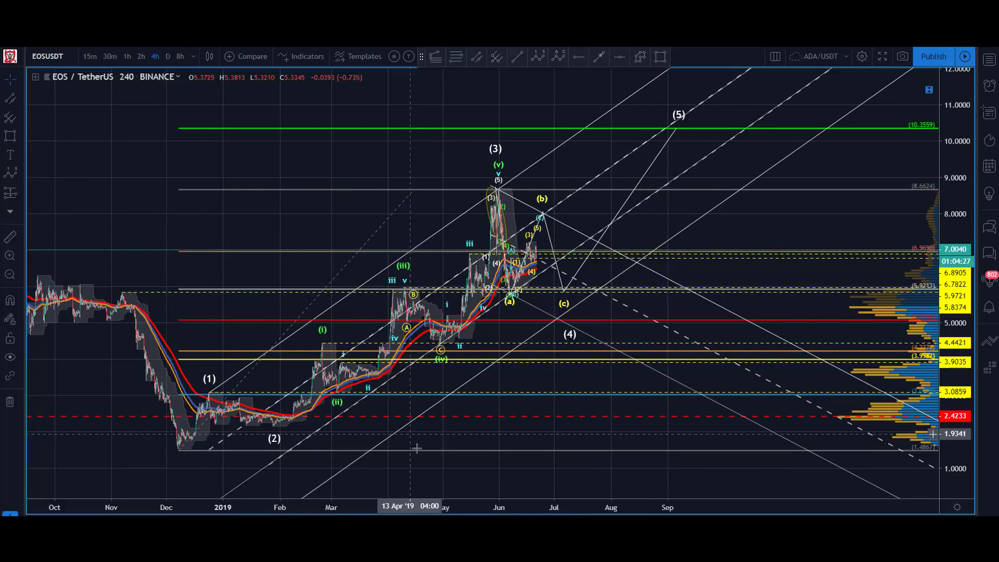
click(442, 489)
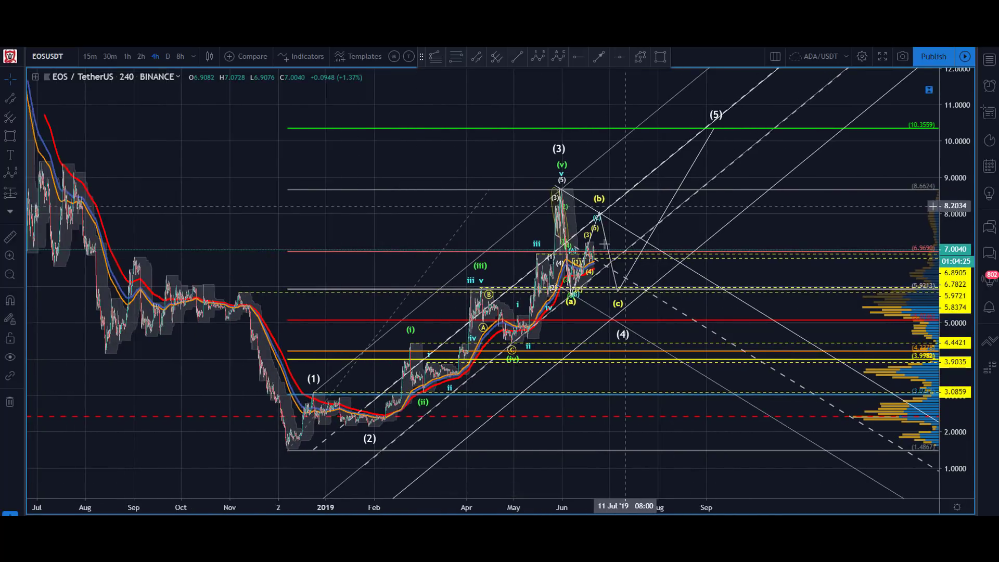
click(620, 310)
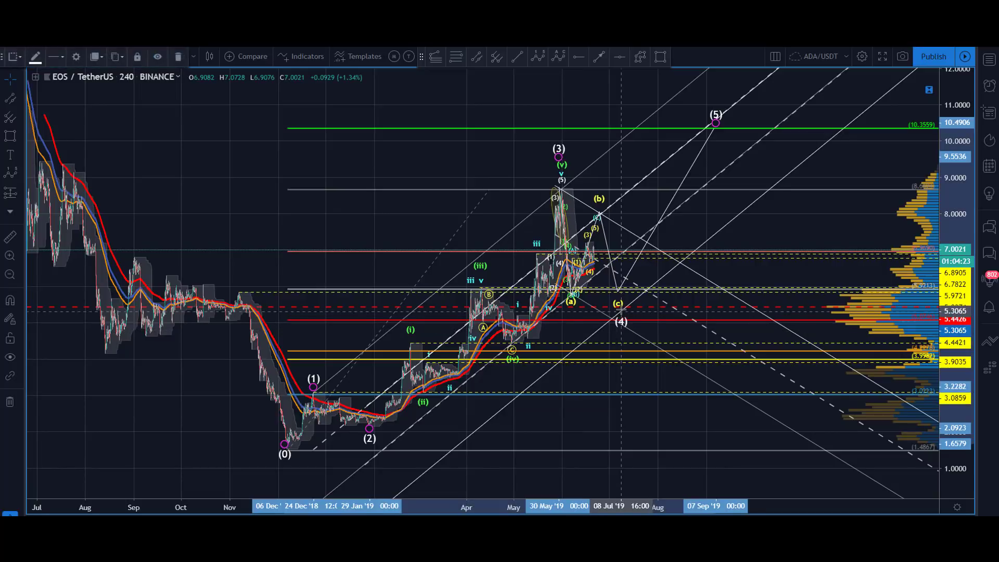
drag(619, 310, 616, 308)
click(268, 216)
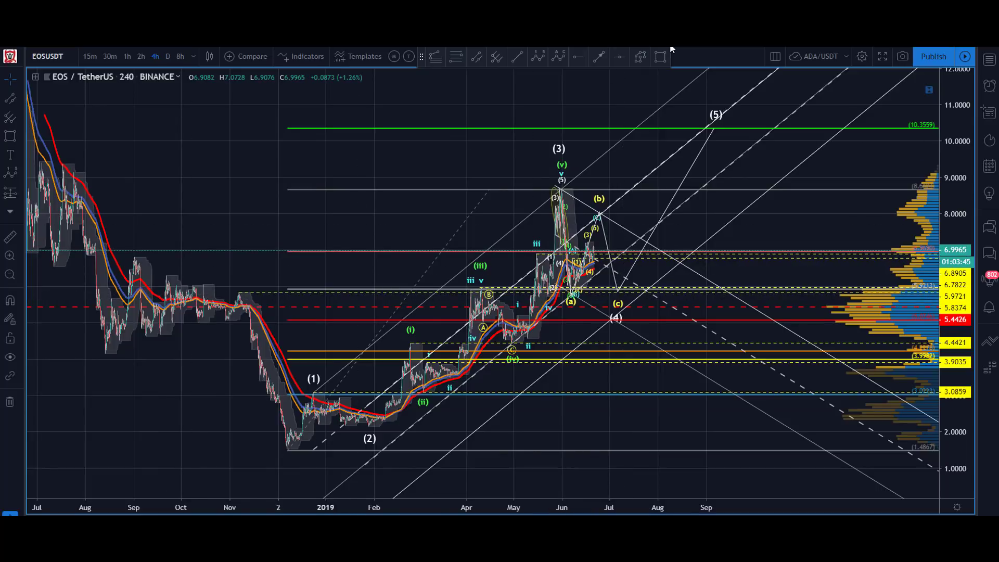
Draw a horizontal rectangle zone from 8 Oct '18 to beyond the wave (5) target, spanning about 5.94 to 5.03
click(660, 58)
mouse_move(193, 289)
mouse_down()
mouse_move(863, 327)
mouse_move(871, 317)
mouse_move(838, 322)
mouse_up()
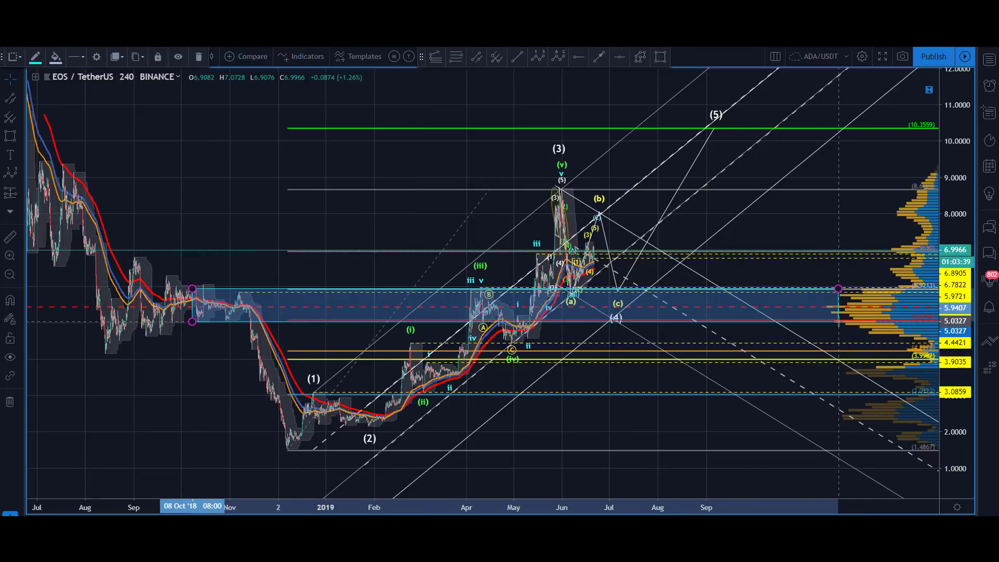
click(354, 214)
click(619, 289)
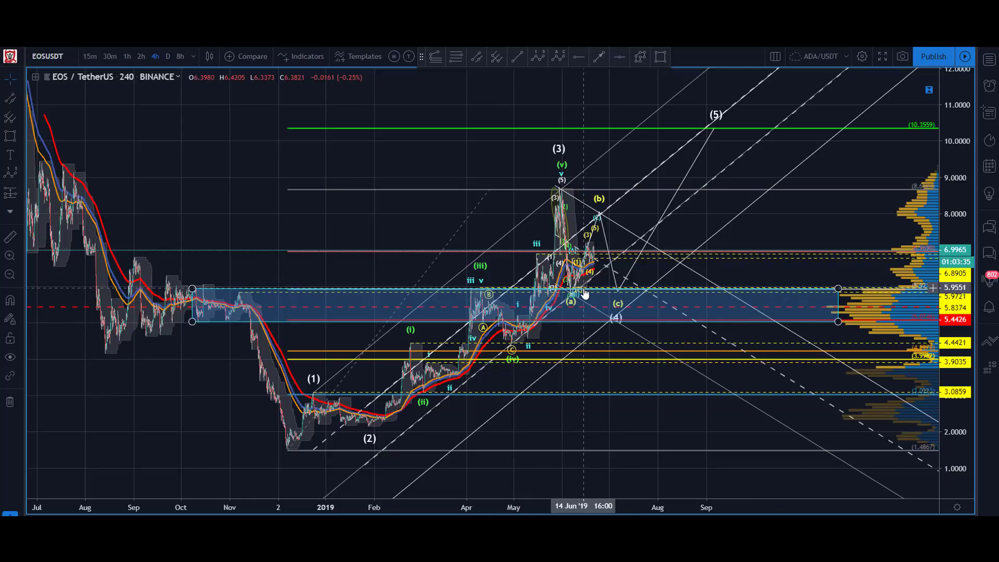
click(583, 307)
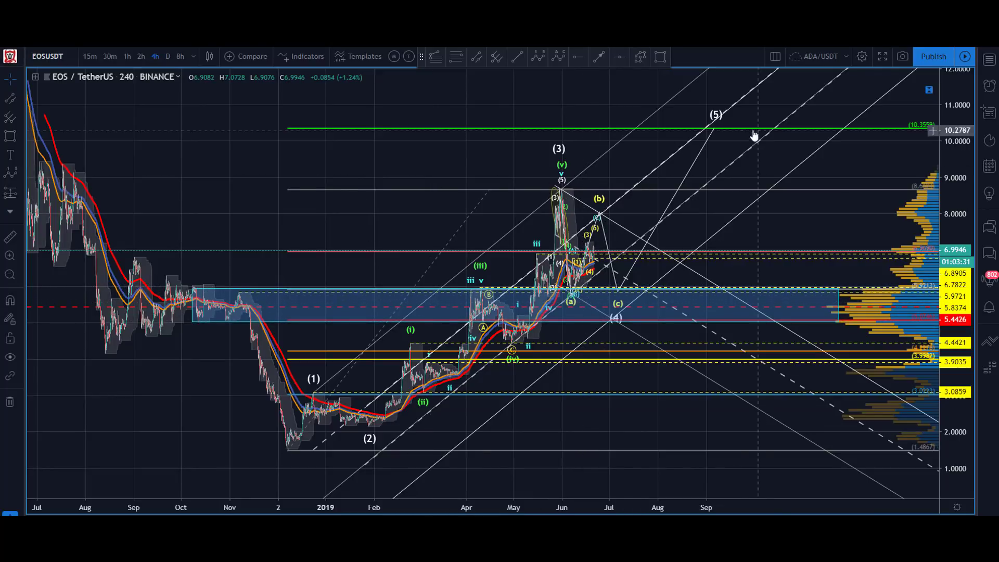
Reroute the projected path's final point to about 7.3 on 19 Jul '19 and add a drop to about 6.24 on 22 Jul '19
drag(714, 130, 638, 240)
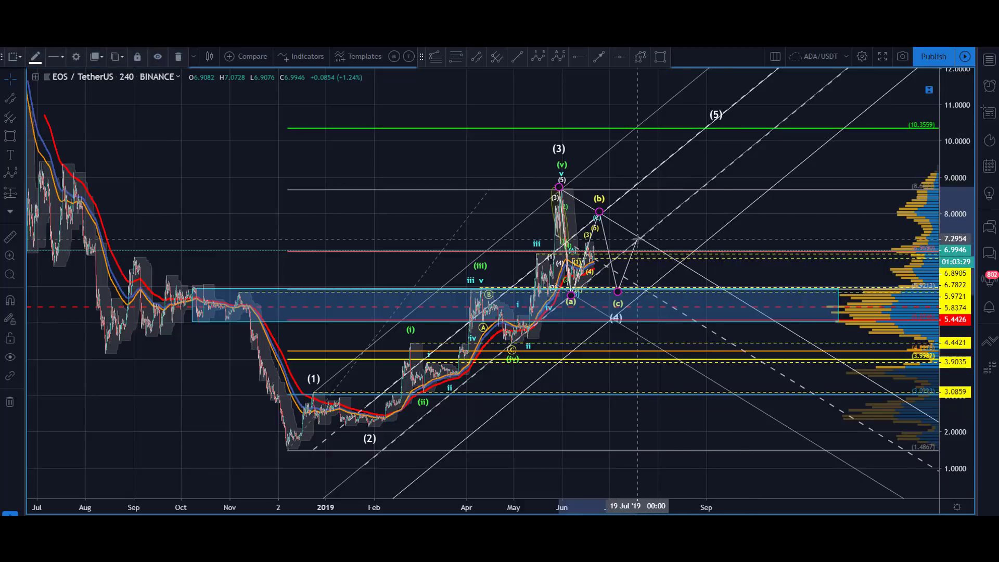
click(640, 56)
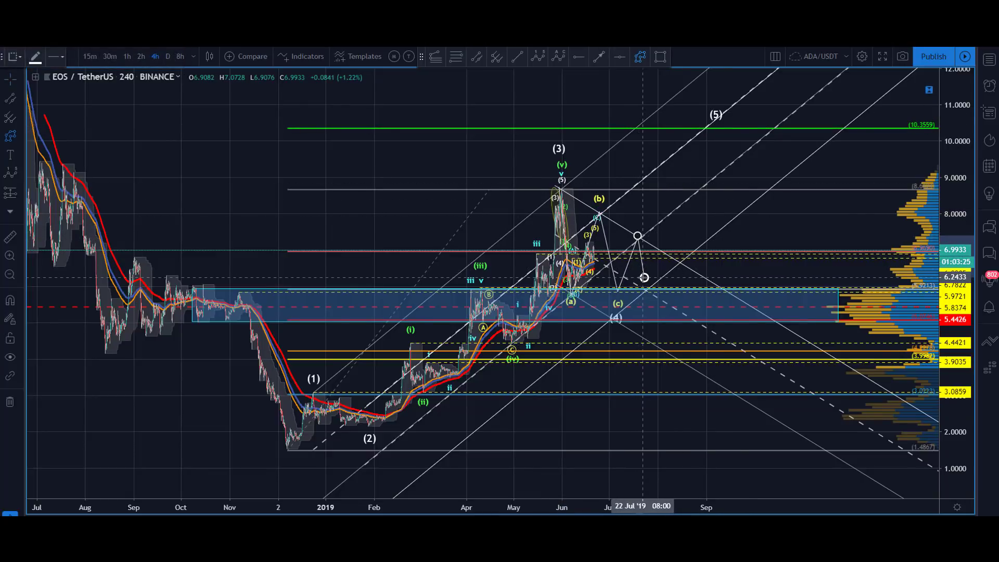
click(644, 277)
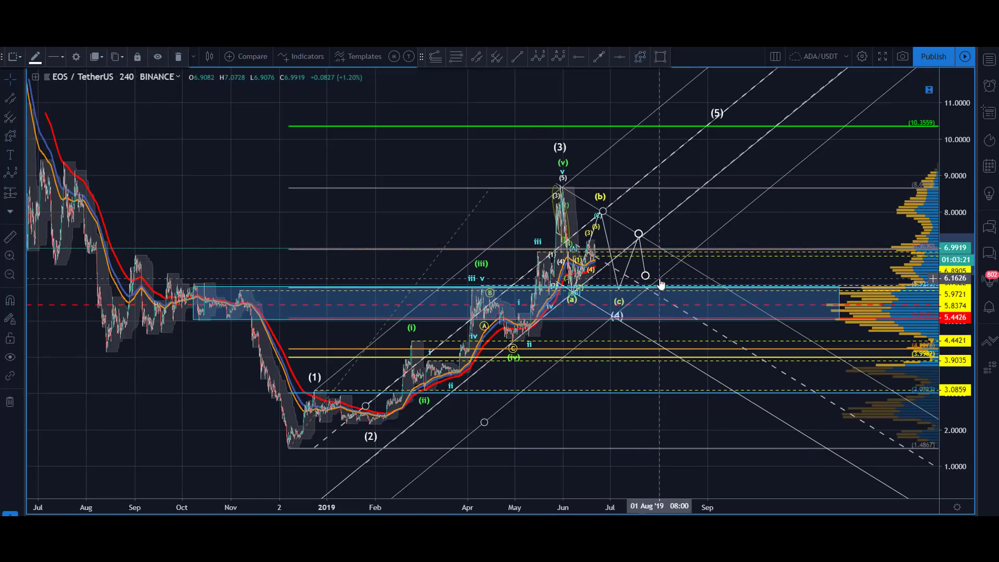
click(428, 171)
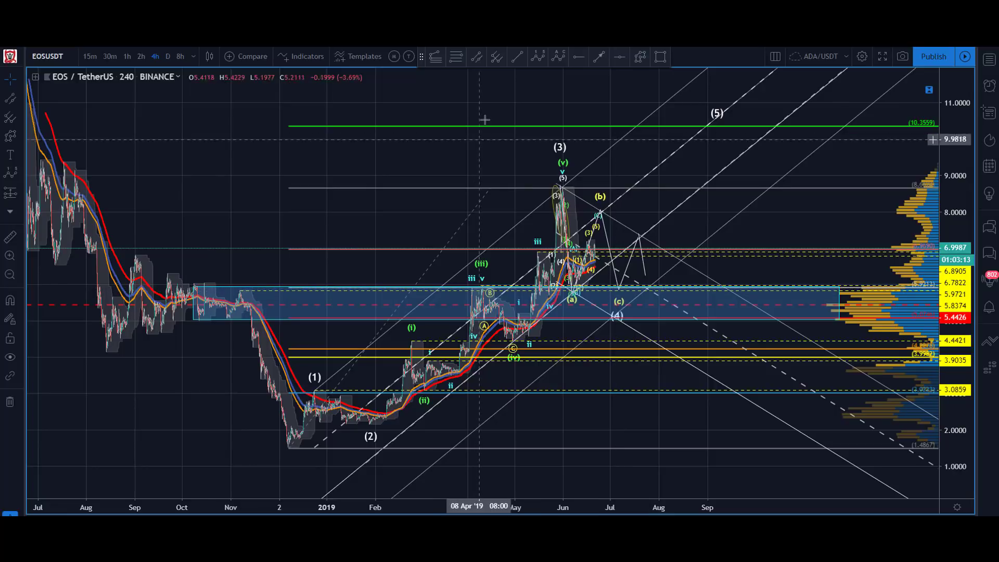
Draw two converging trend lines into late July: one rising from the (a) low near 5.57, one falling from 8.54 to 7.03 below (3)
click(517, 57)
click(573, 299)
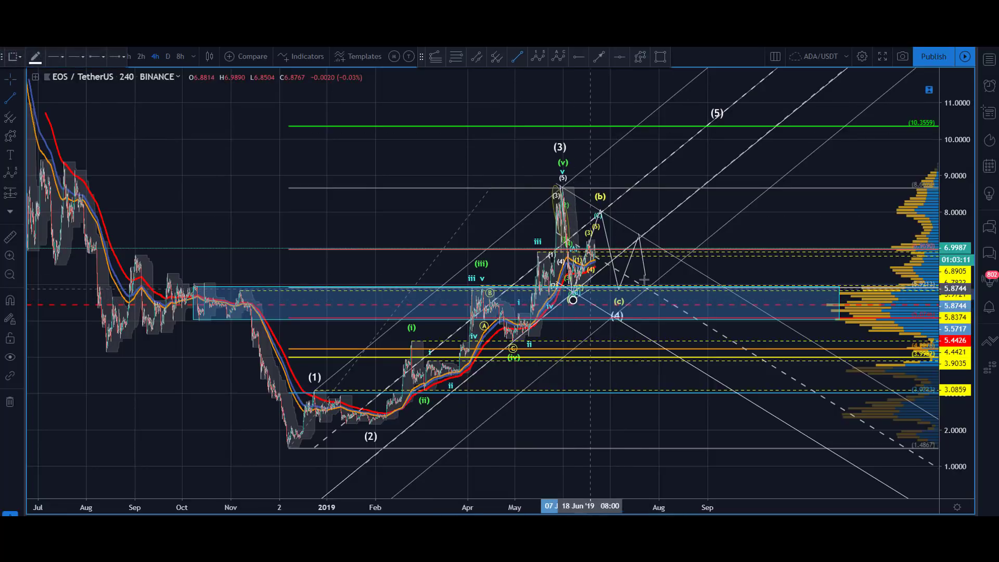
click(658, 277)
click(585, 101)
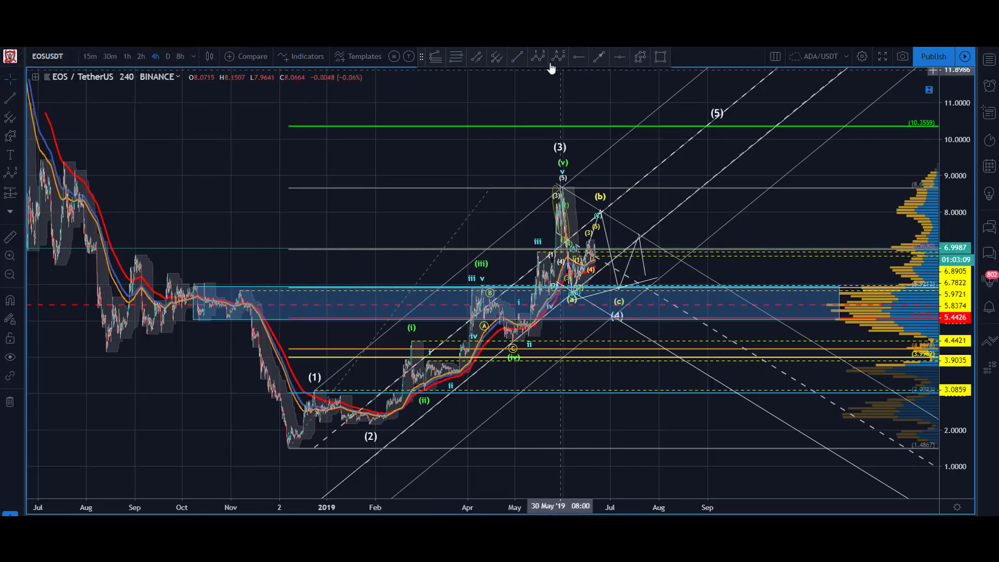
click(518, 58)
click(568, 193)
click(658, 247)
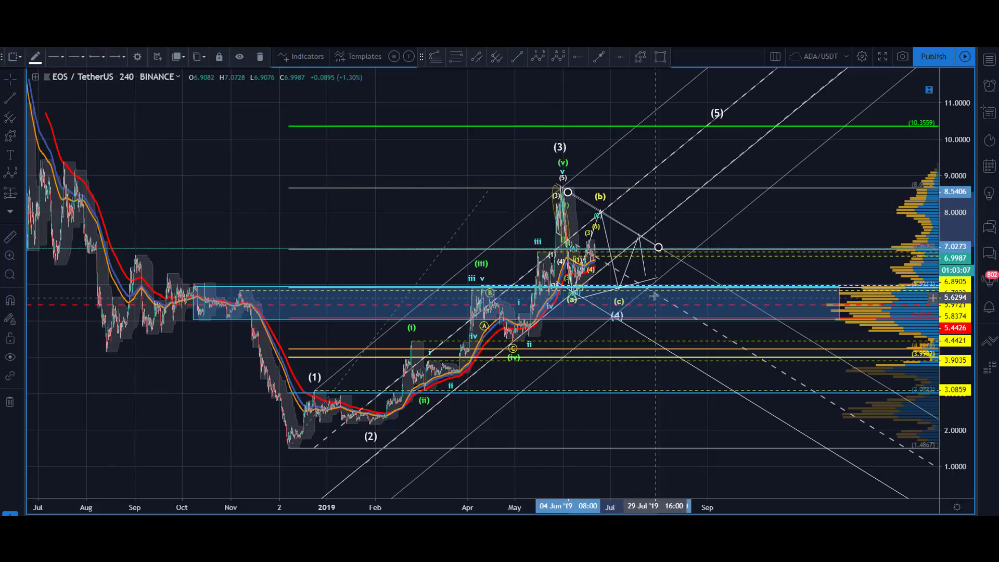
Move the (4) and (c) labels and the path's last low to about 26 Jul '19, with both labels beneath the low
drag(620, 307, 636, 291)
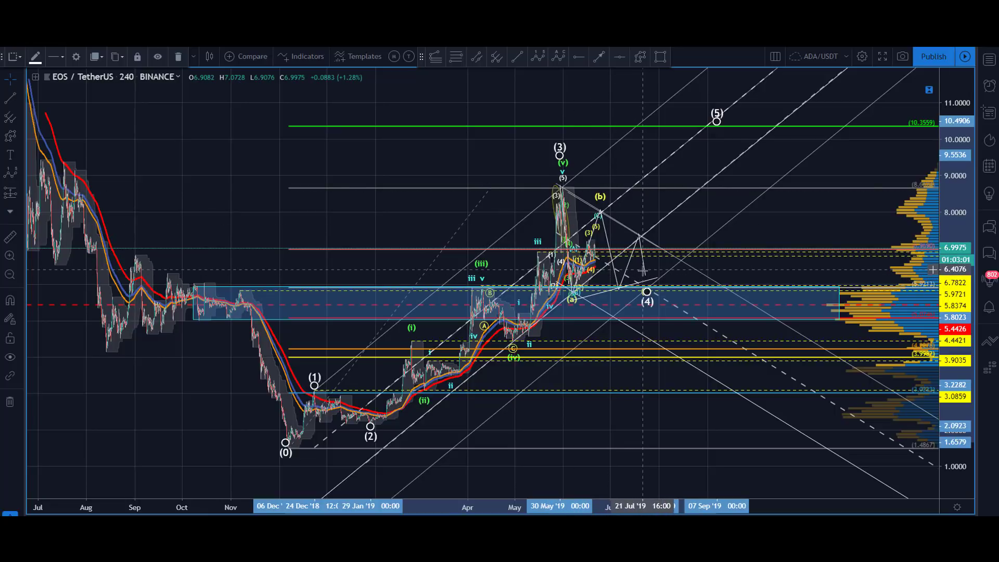
click(412, 151)
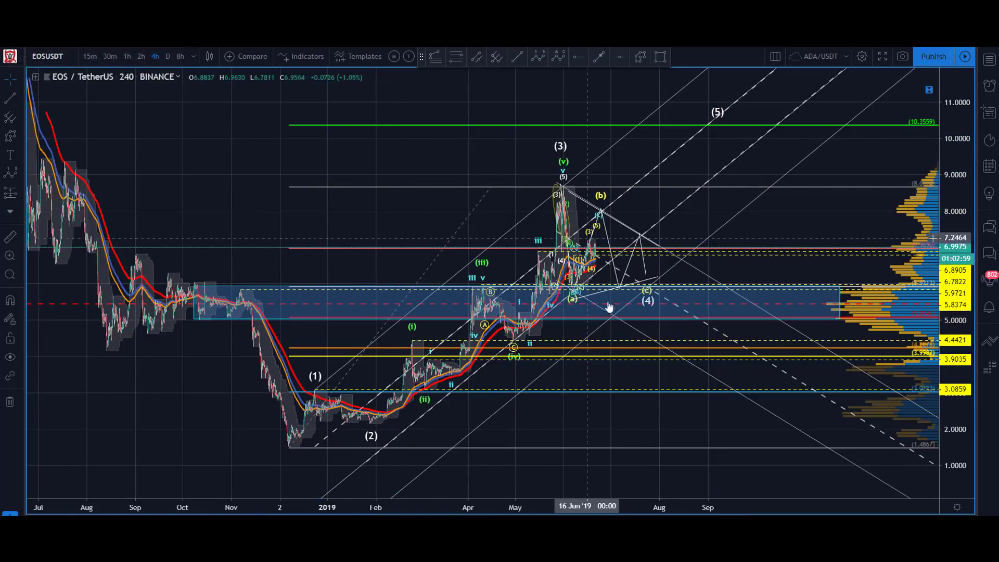
click(647, 281)
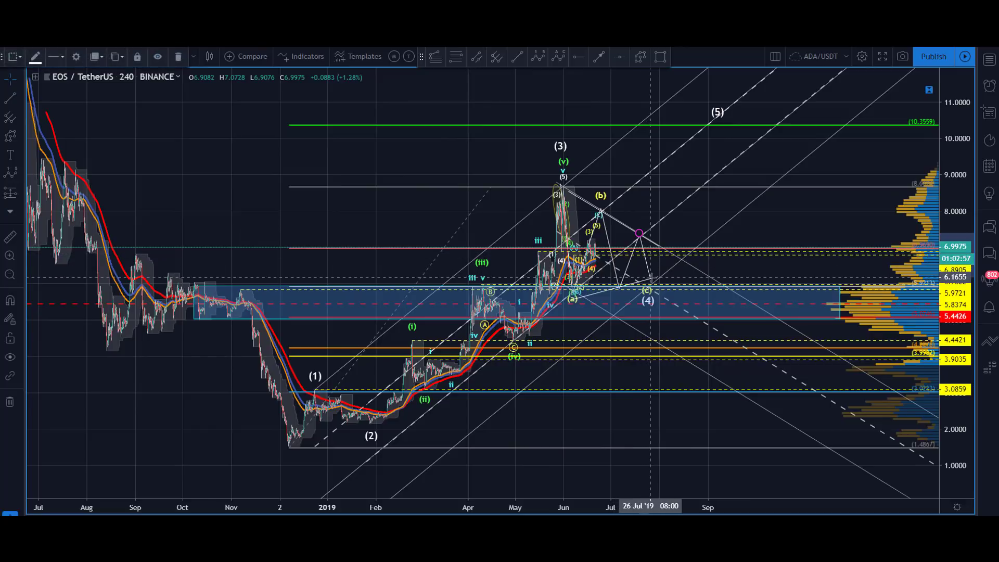
click(649, 293)
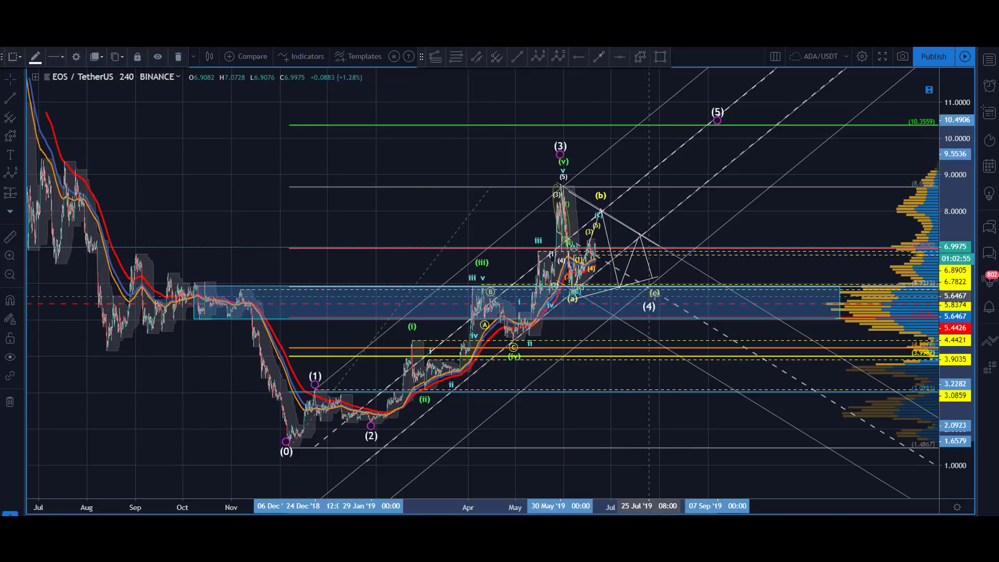
click(601, 71)
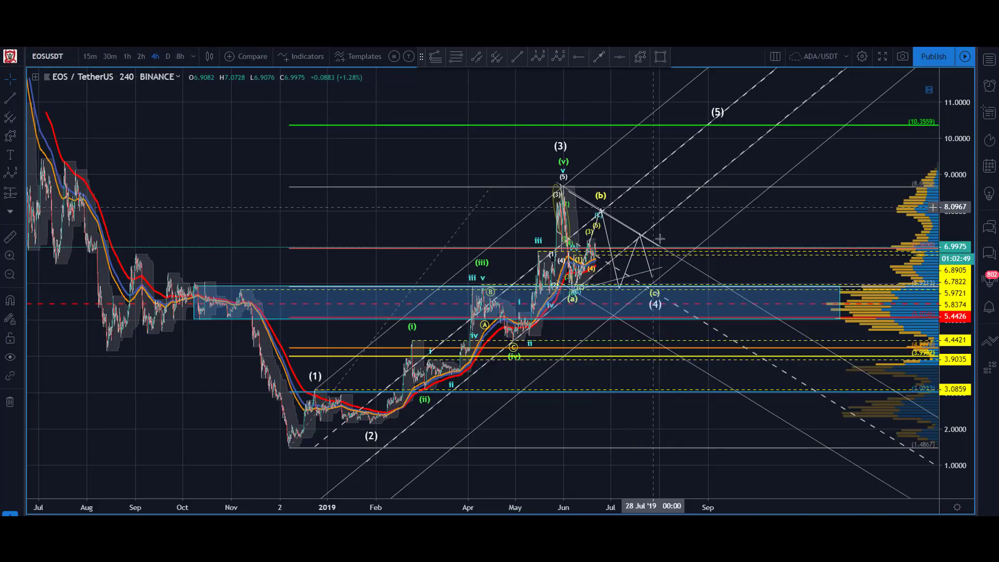
Draw a dashed arrow from the wave (4) low at about 5.96 on 30 Jul '19 up to the (5) target at about 10.49
click(598, 57)
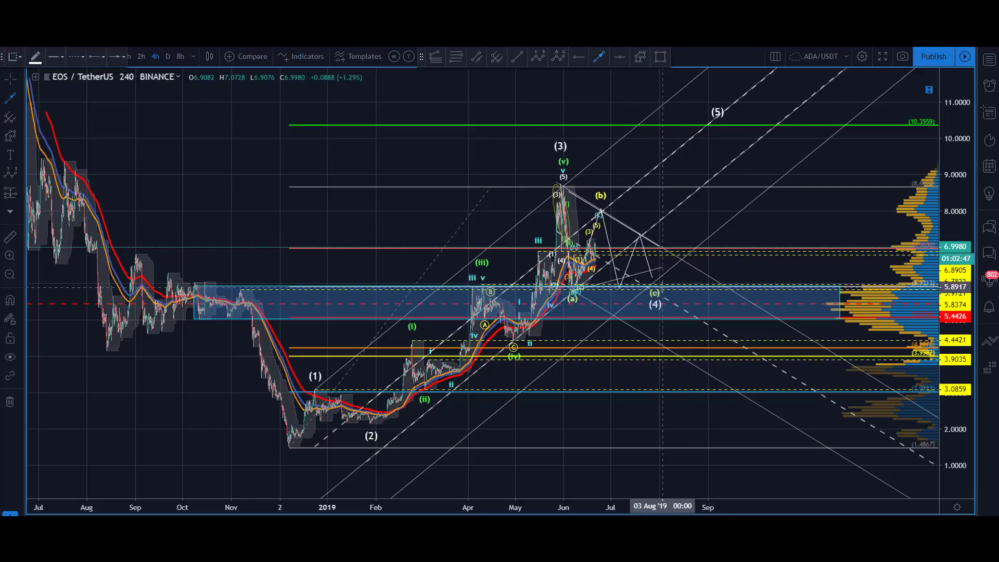
click(656, 285)
click(715, 120)
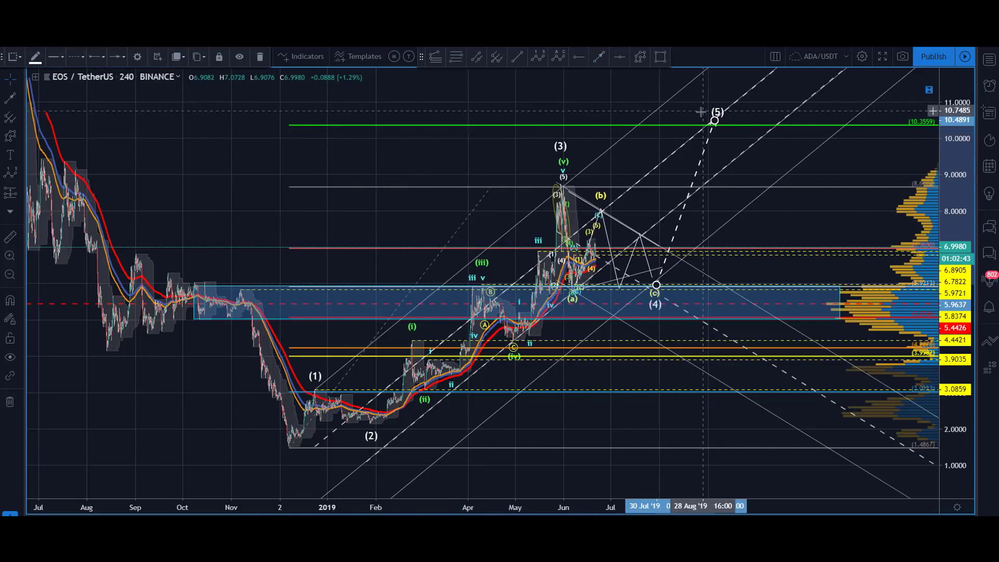
click(221, 164)
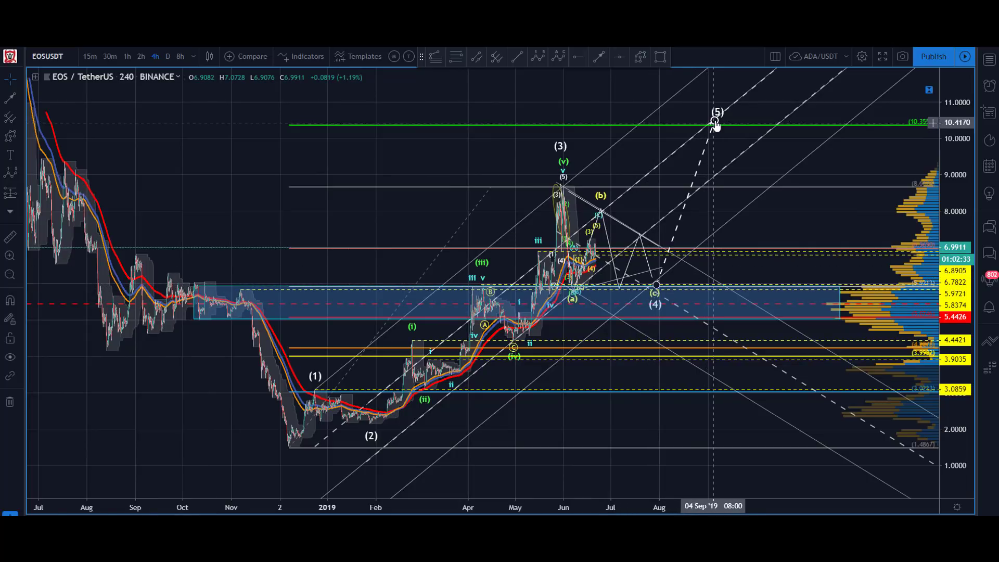
Place an Elliott impulse count from the December low, with wave 1 at about 11.87, wave 2 at about 7.28, and waves 3 to 5 higher beyond
drag(716, 124, 684, 150)
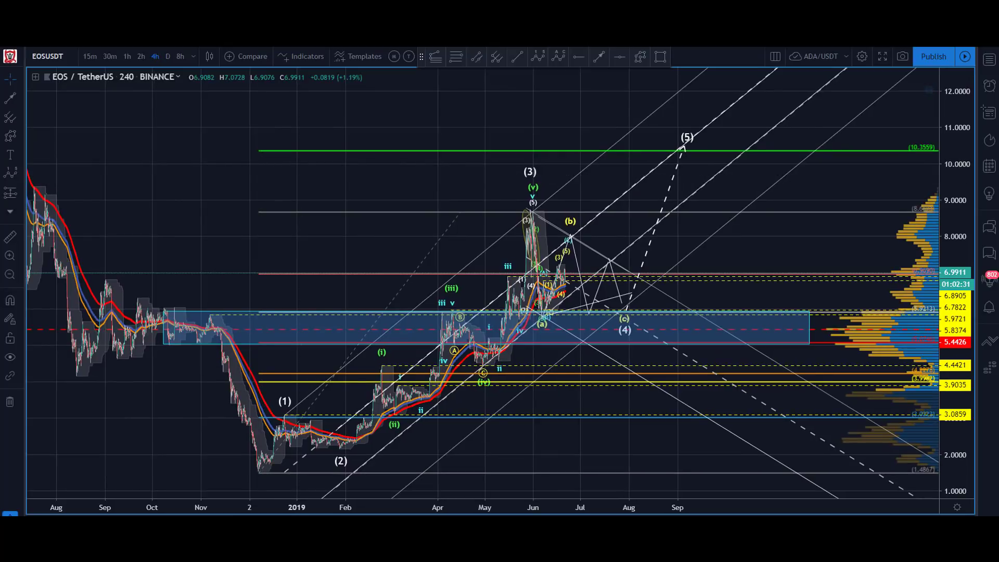
drag(961, 130, 961, 181)
drag(201, 136, 140, 142)
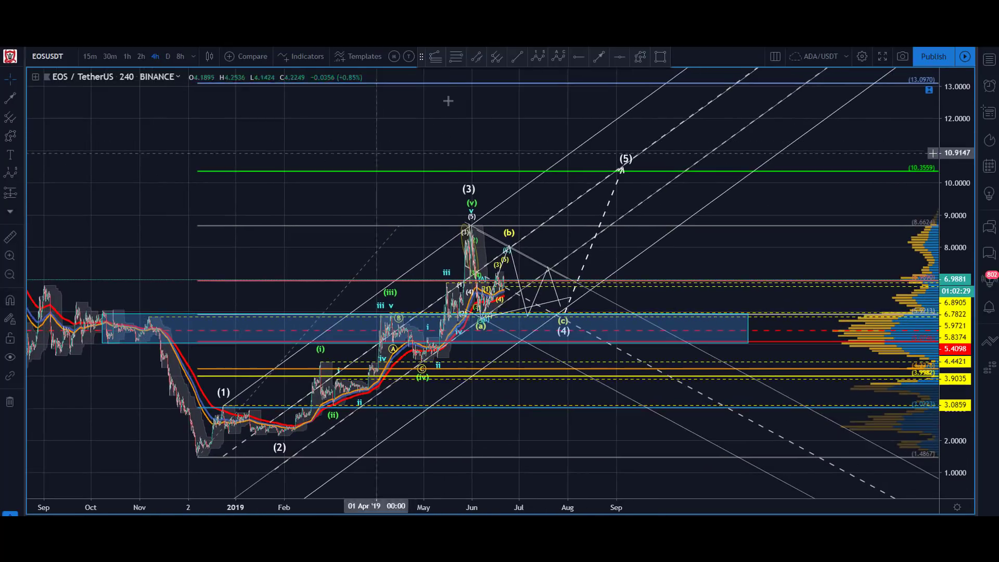
click(539, 56)
click(188, 457)
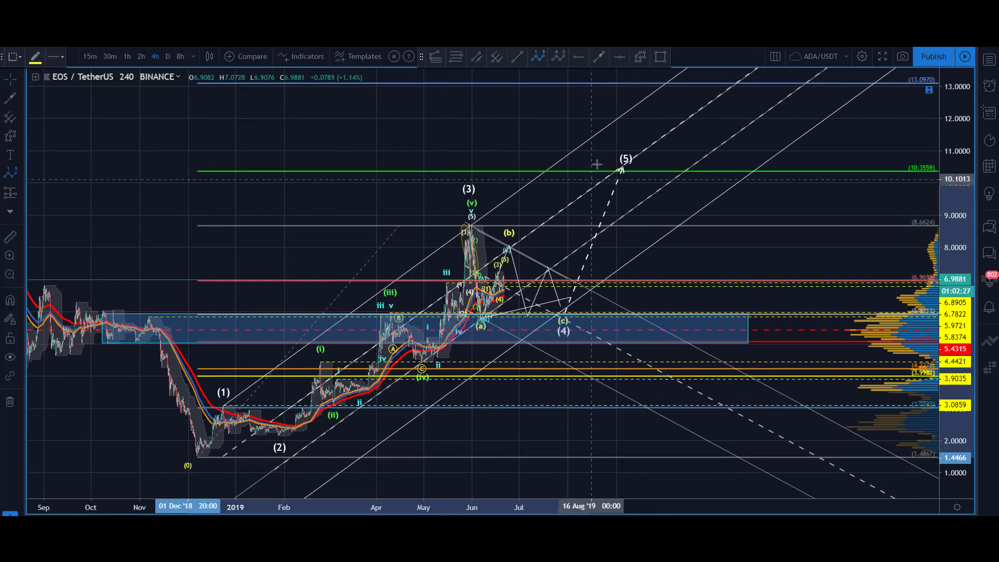
click(619, 121)
click(701, 271)
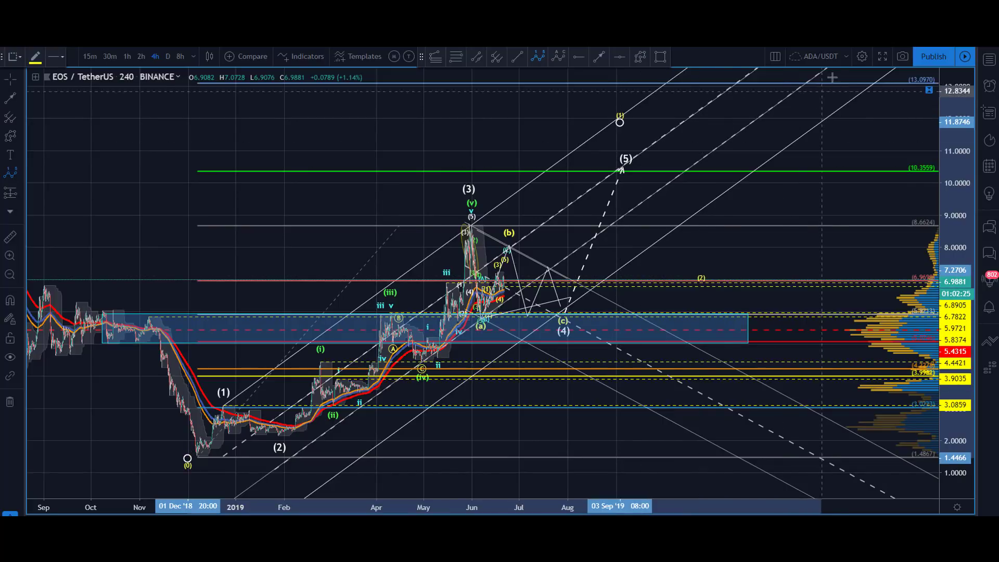
click(835, 73)
click(856, 111)
click(879, 79)
Set the new impulse count's degree to Primary and lower its wave 1 point to about 11.42, just above (5)
mouse_move(917, 291)
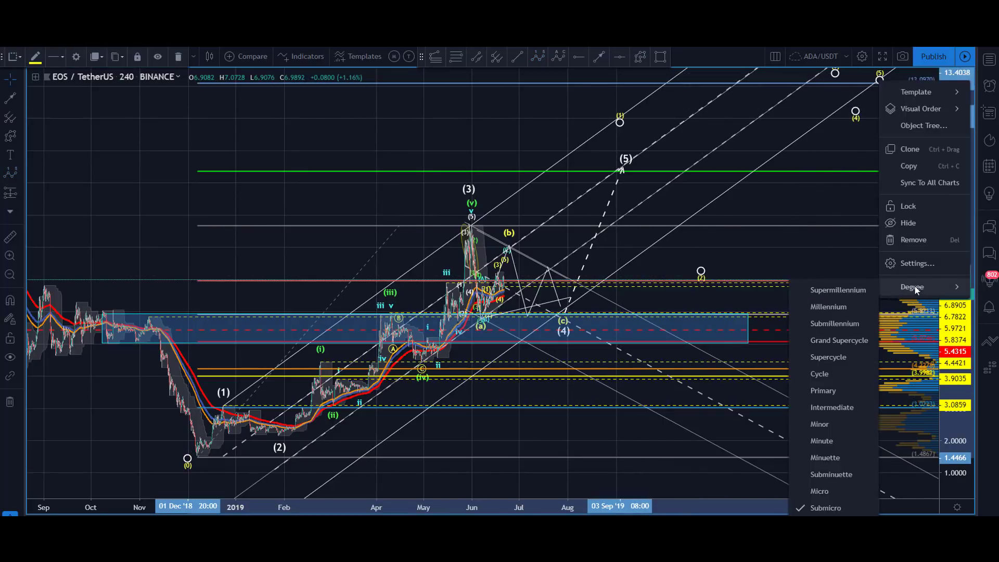
click(823, 391)
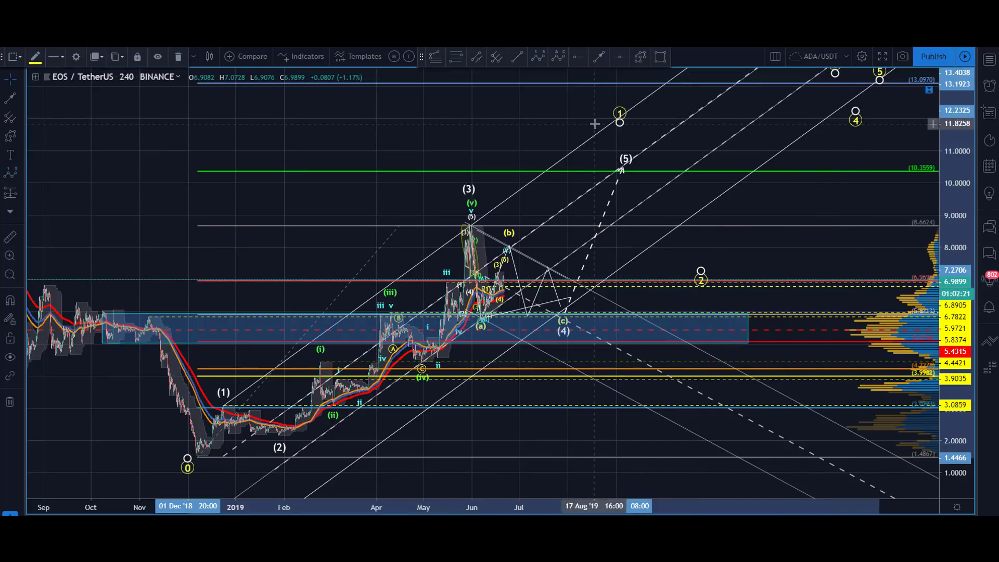
drag(619, 123, 627, 137)
click(498, 118)
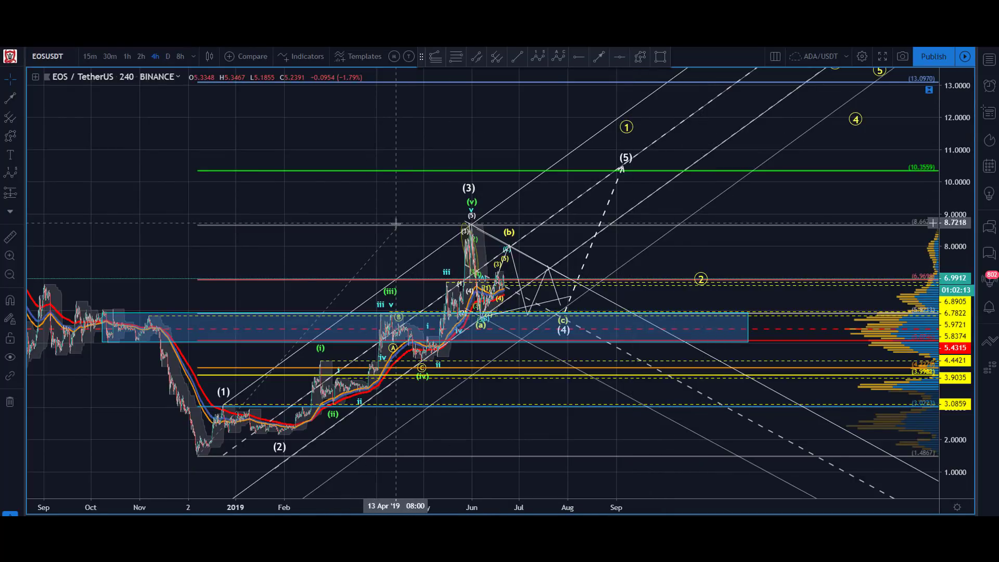
Stretch the Fibonacci retracement's upper anchor to about 10.43 on 10 Jul '19, and lower the circled wave 2 to just above the support zone
drag(398, 227, 533, 168)
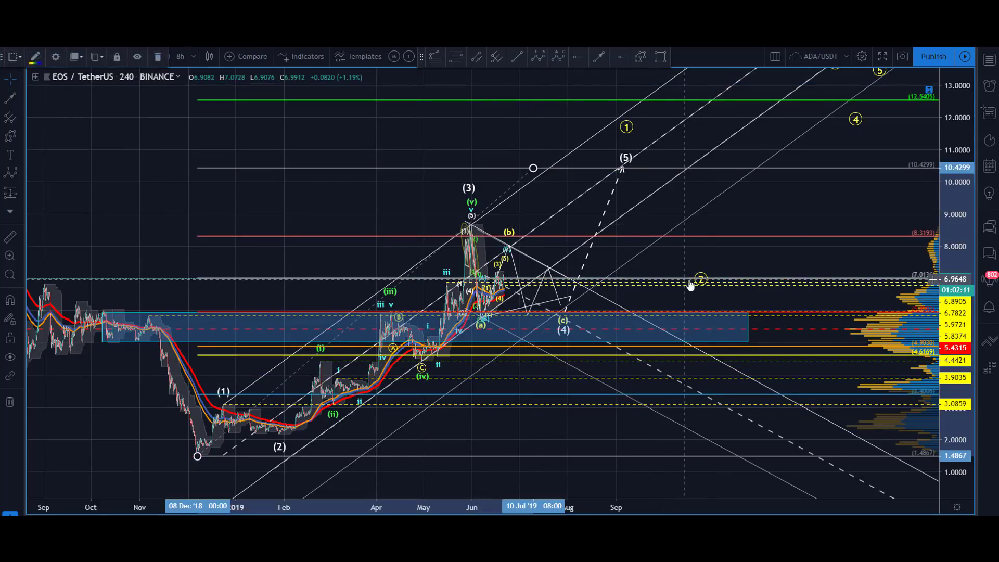
drag(704, 282, 712, 293)
click(277, 208)
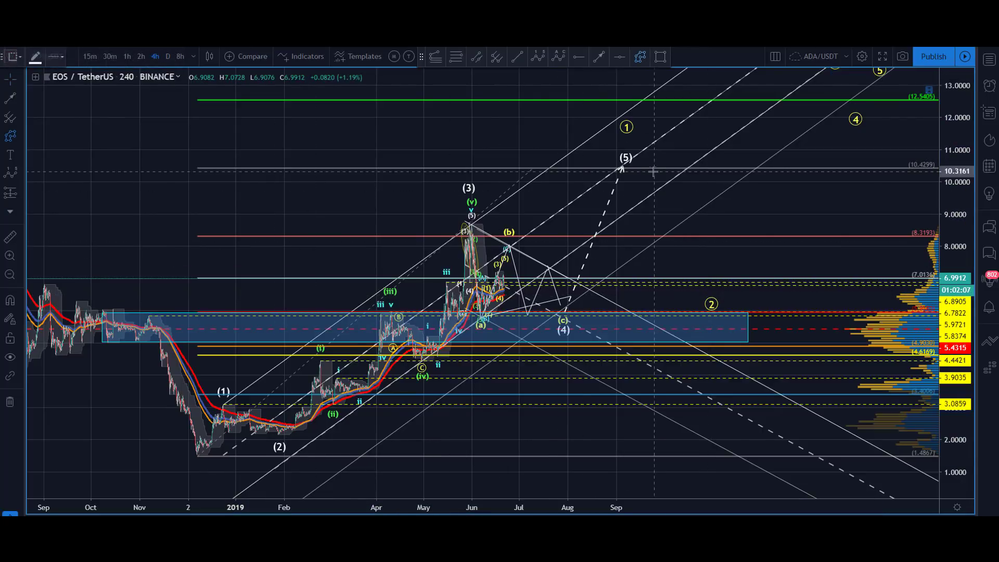
Draw a projected path from (5) down to about 8.4, up to 9.7, down to 5.9 at circled wave 2, and up beyond 13
click(621, 168)
click(641, 234)
click(668, 192)
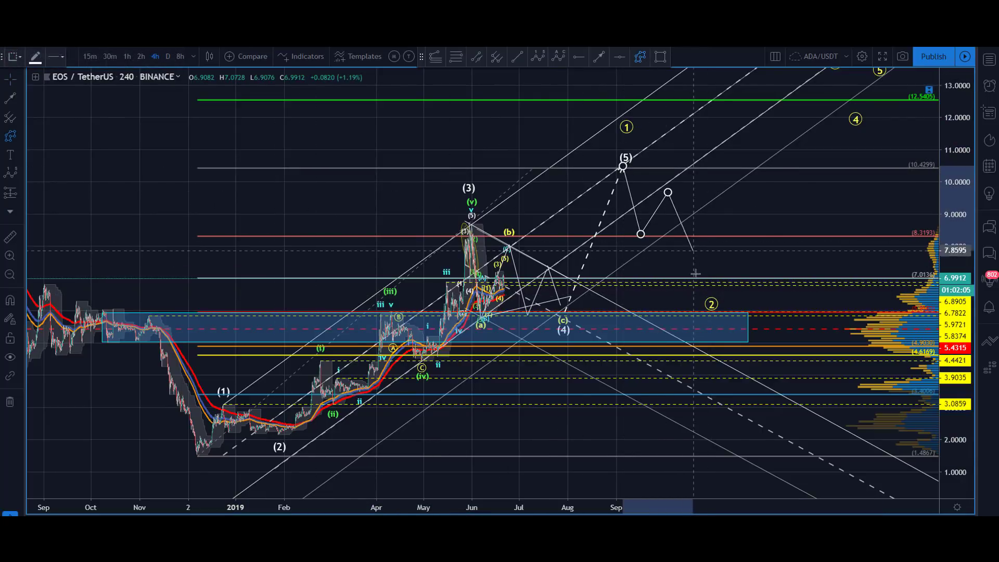
click(706, 314)
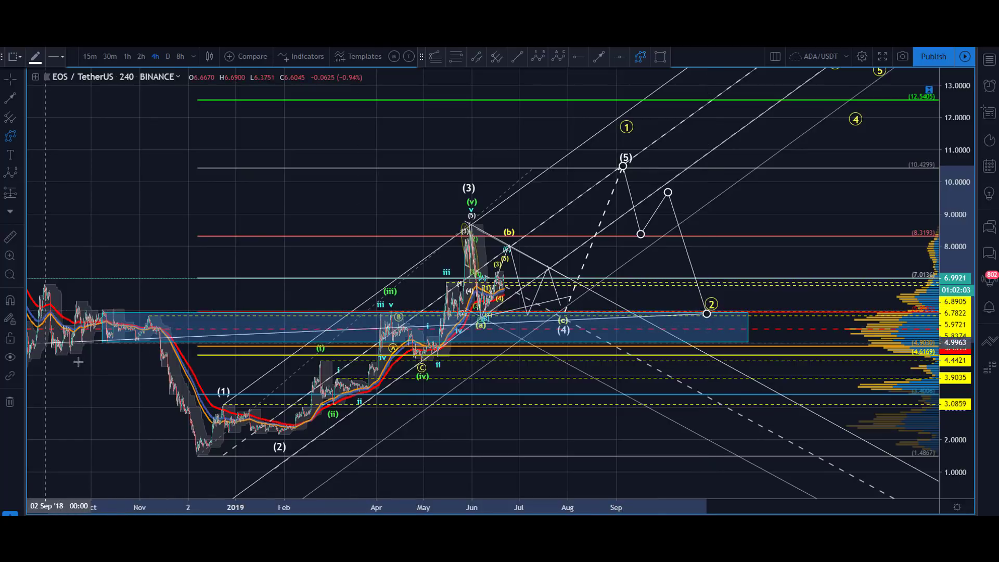
key(Escape)
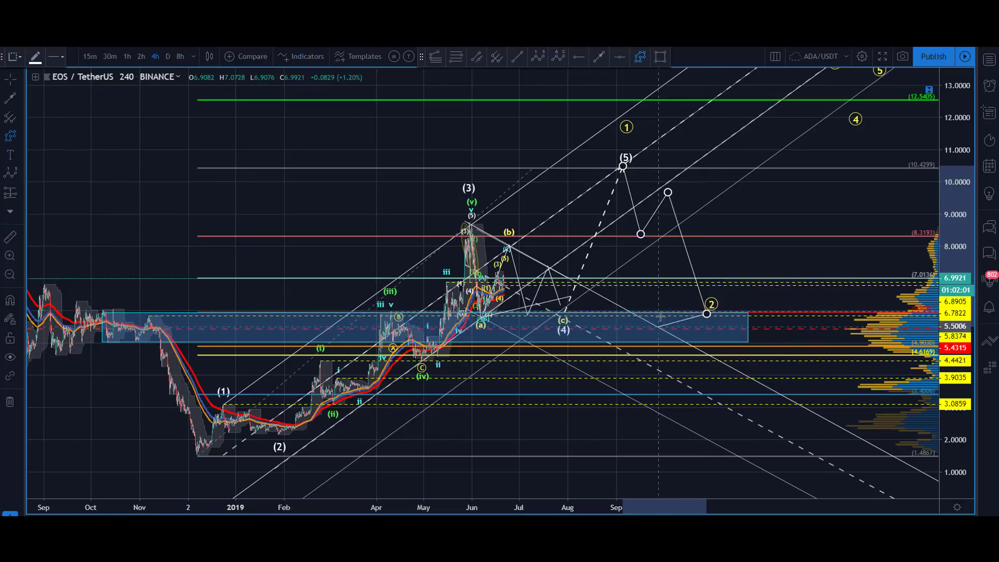
double_click(831, 74)
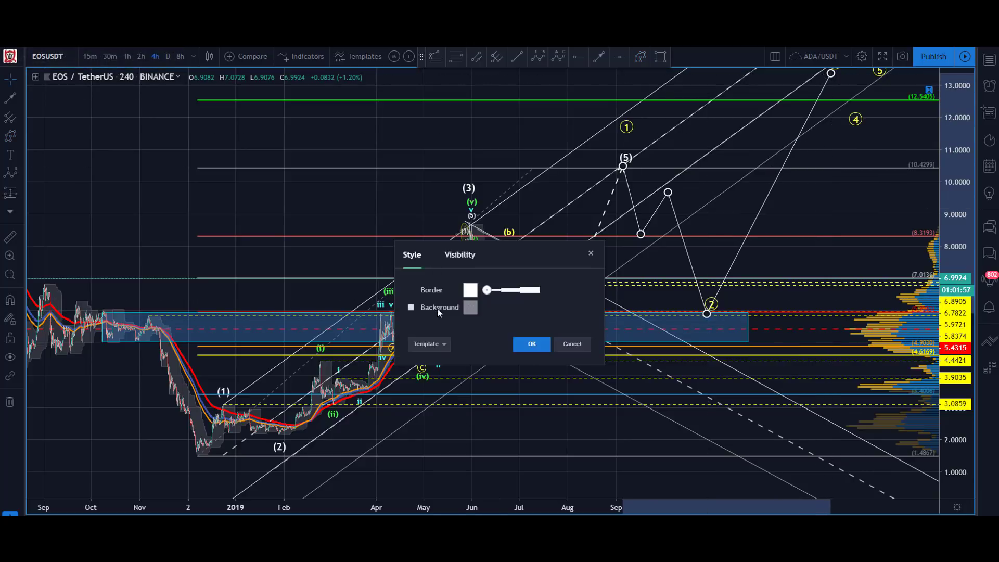
click(517, 348)
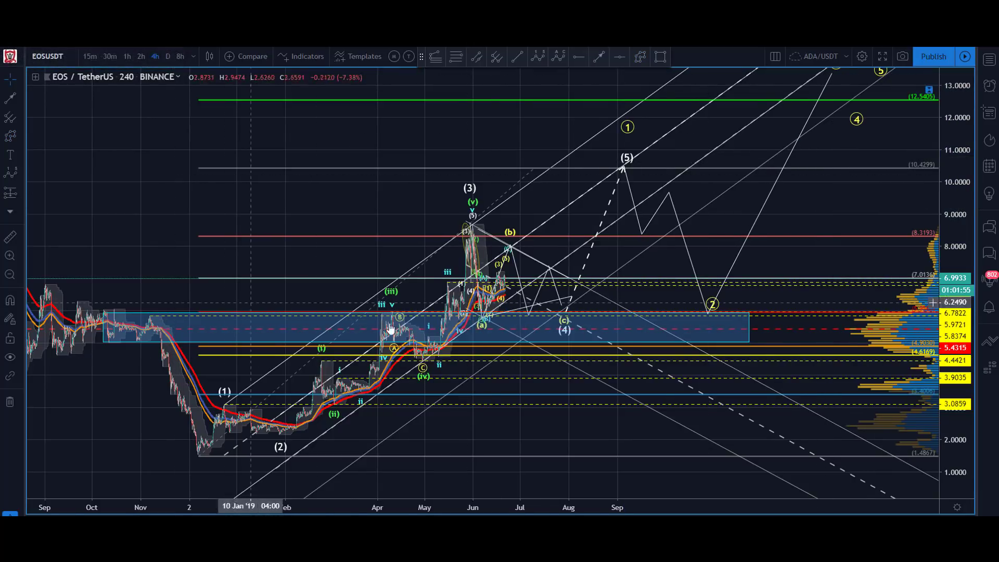
Move the circled wave 2 label directly beneath the projected path's low, at about 5.89
click(715, 310)
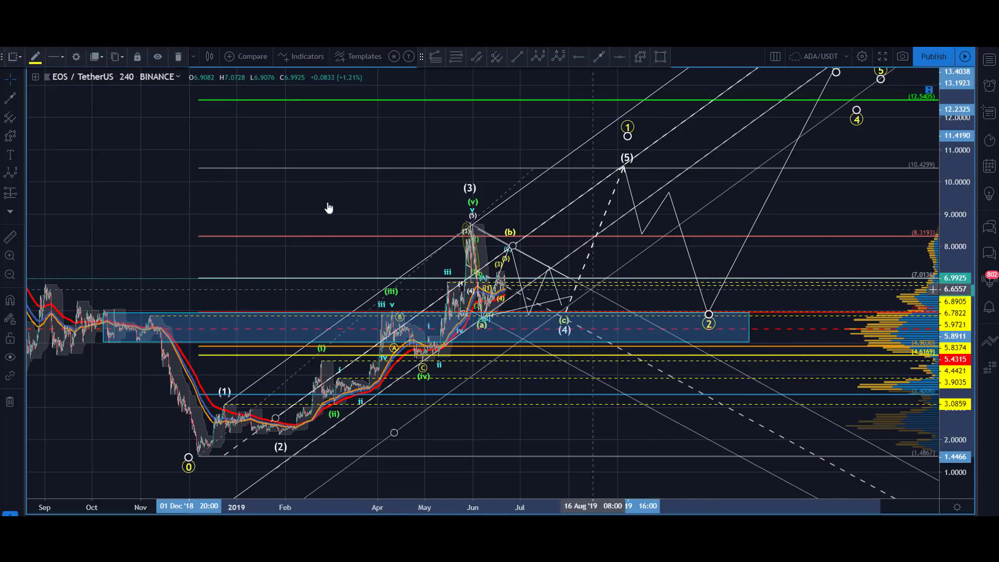
click(299, 201)
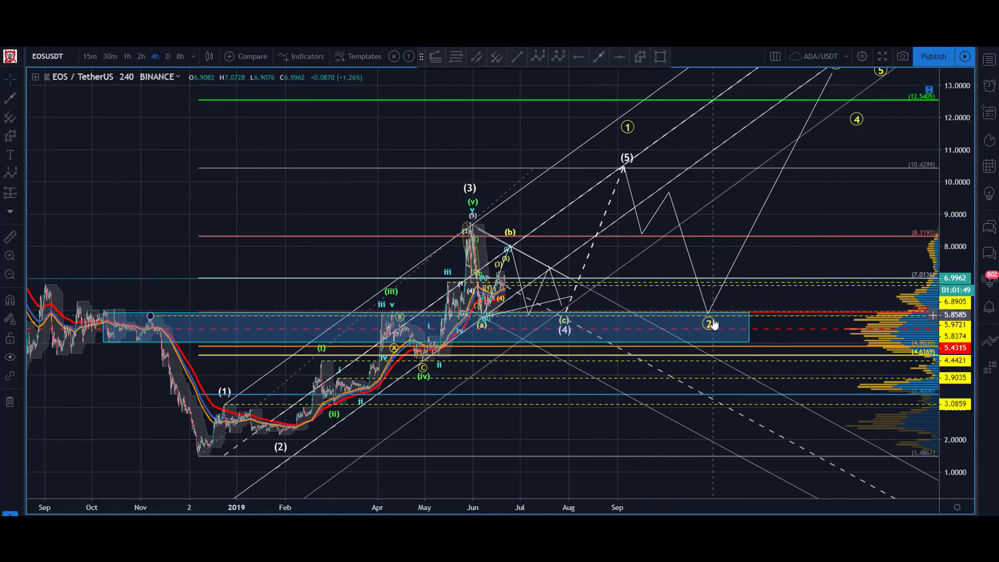
drag(218, 200, 268, 234)
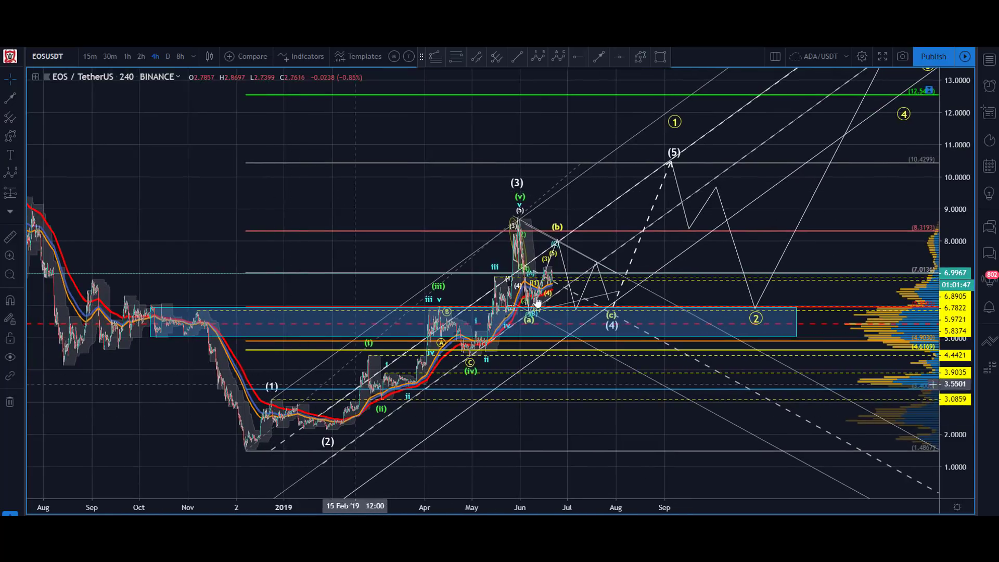